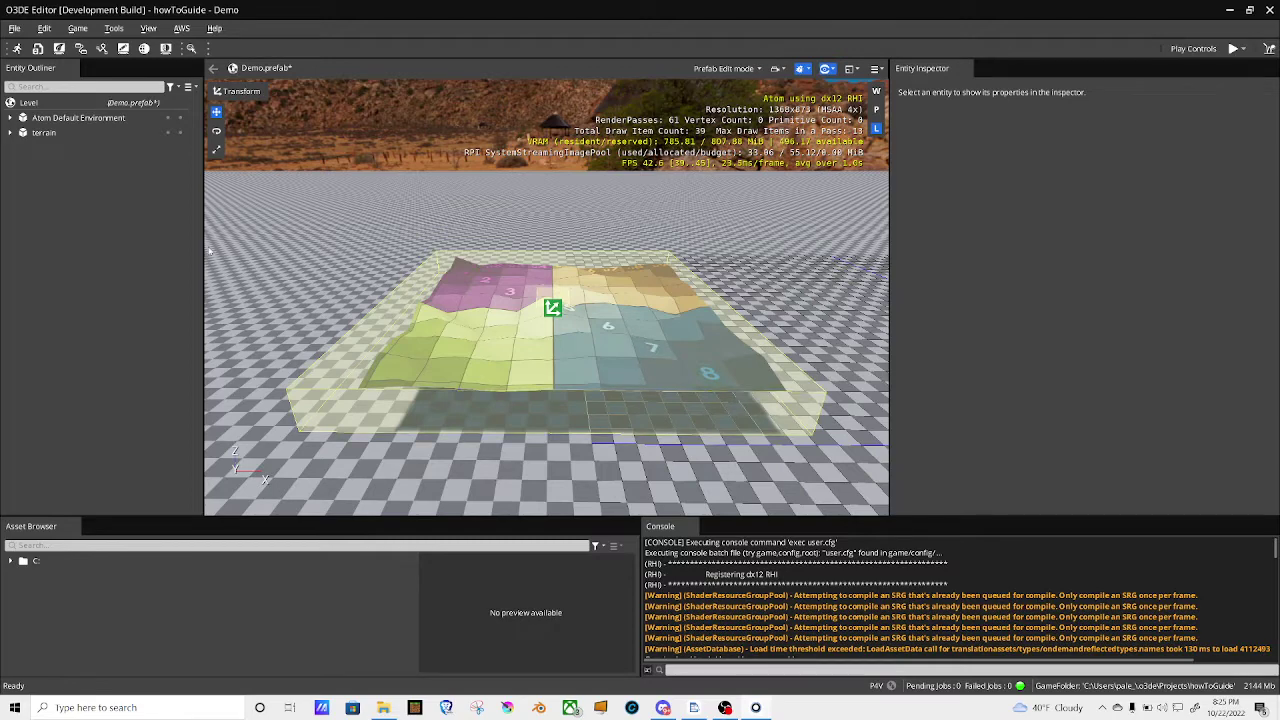
Step: Expand the terrain entity and select its gradient child entity
left_click(10, 133)
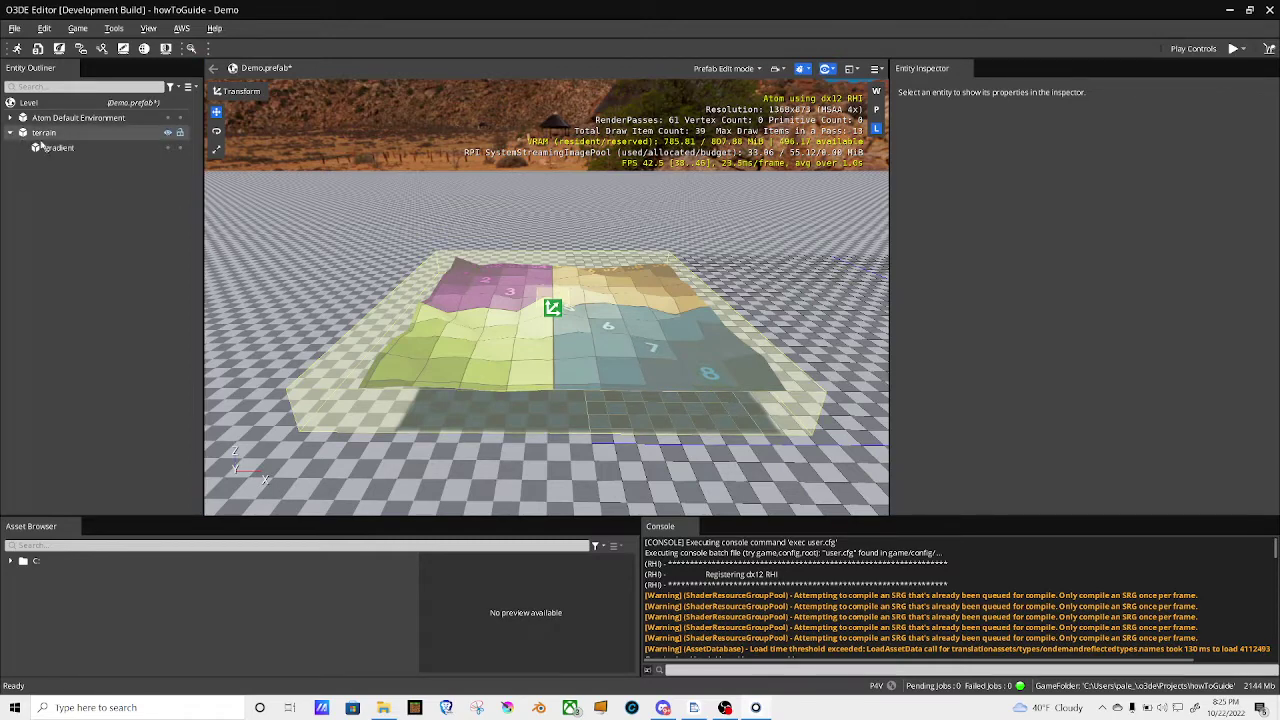
left_click(58, 148)
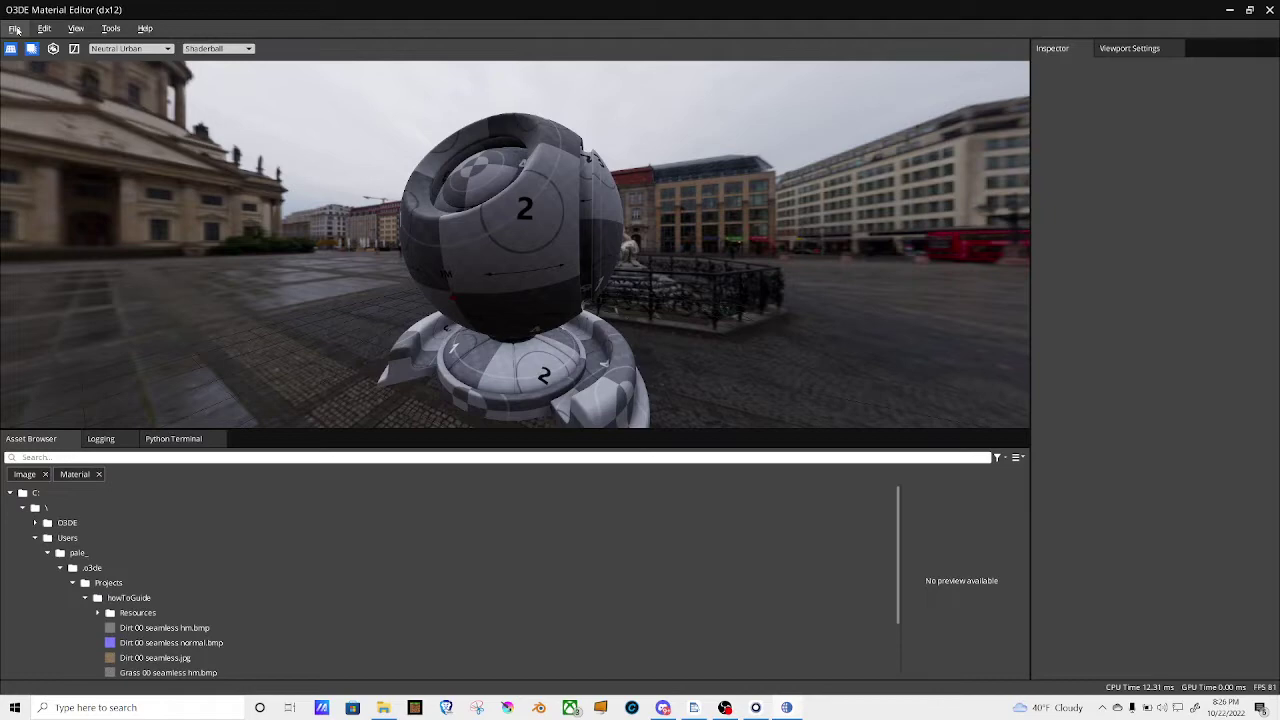
Step: In the O3DE Material Editor, create a Standard PBR material document named dirt in the project's Assets folder
left_click(15, 29)
left_click(60, 46)
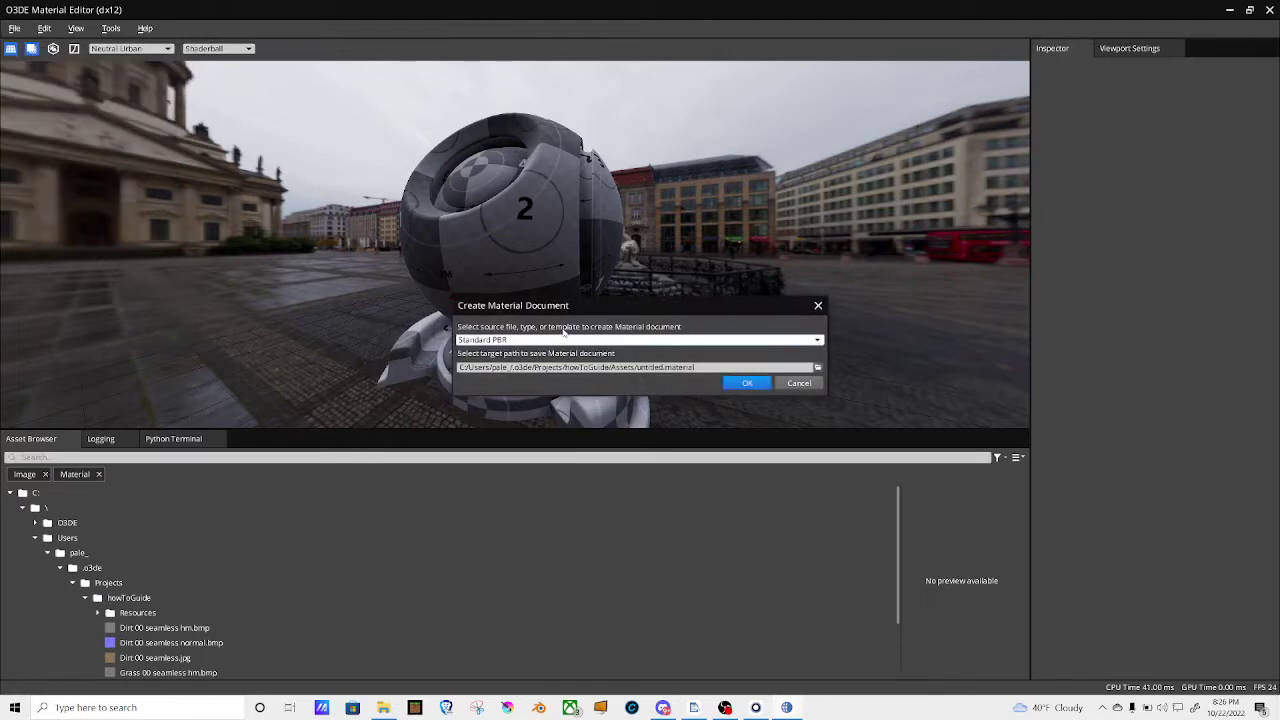
left_click(817, 369)
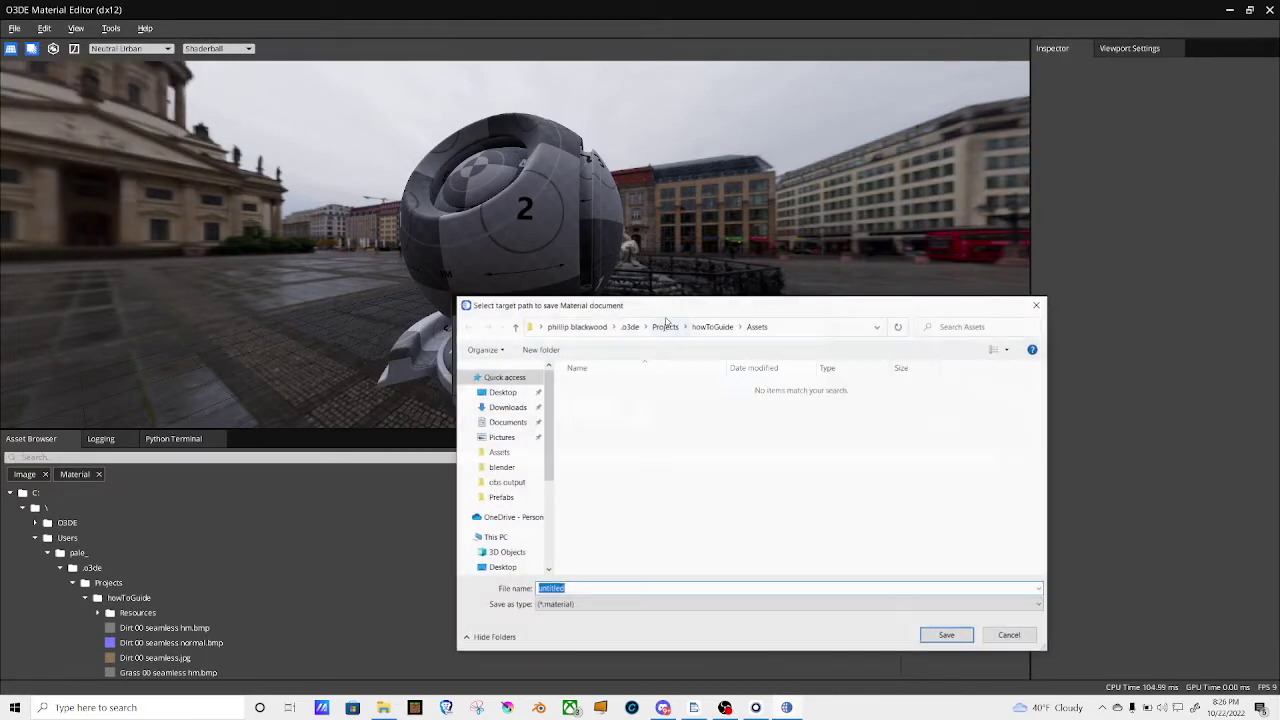
type("ts/d")
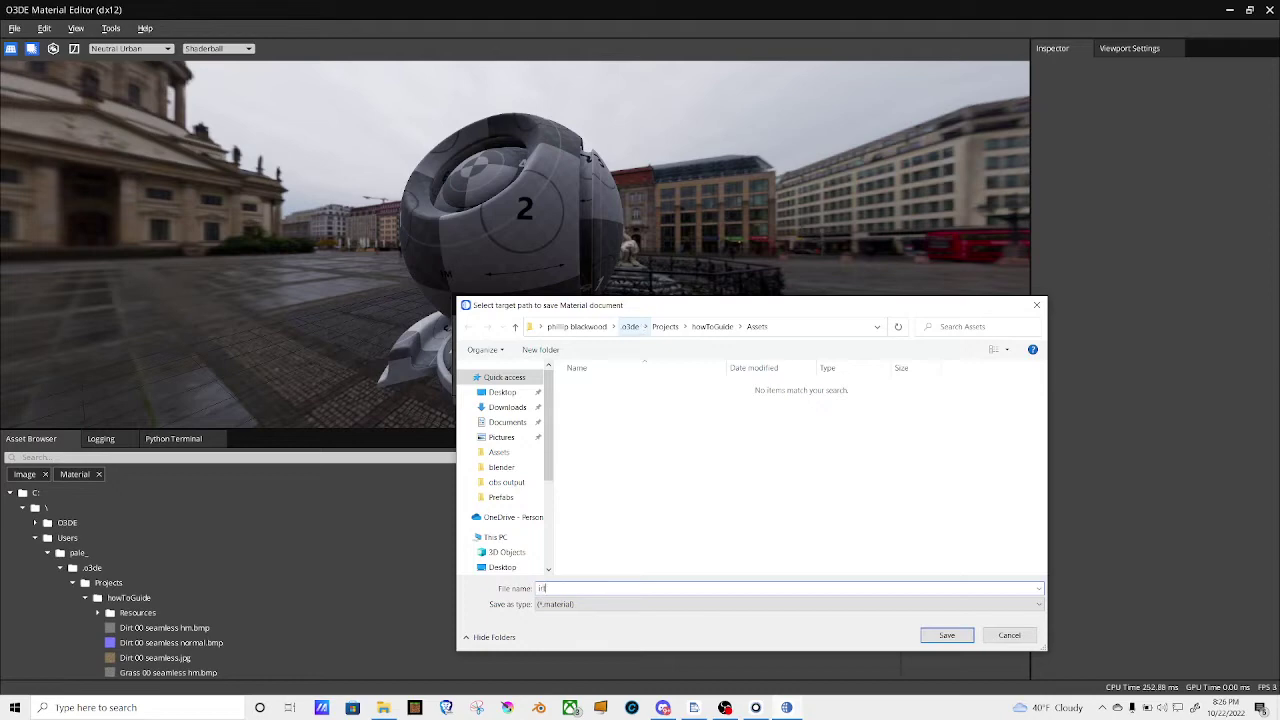
type("irt")
key("Return")
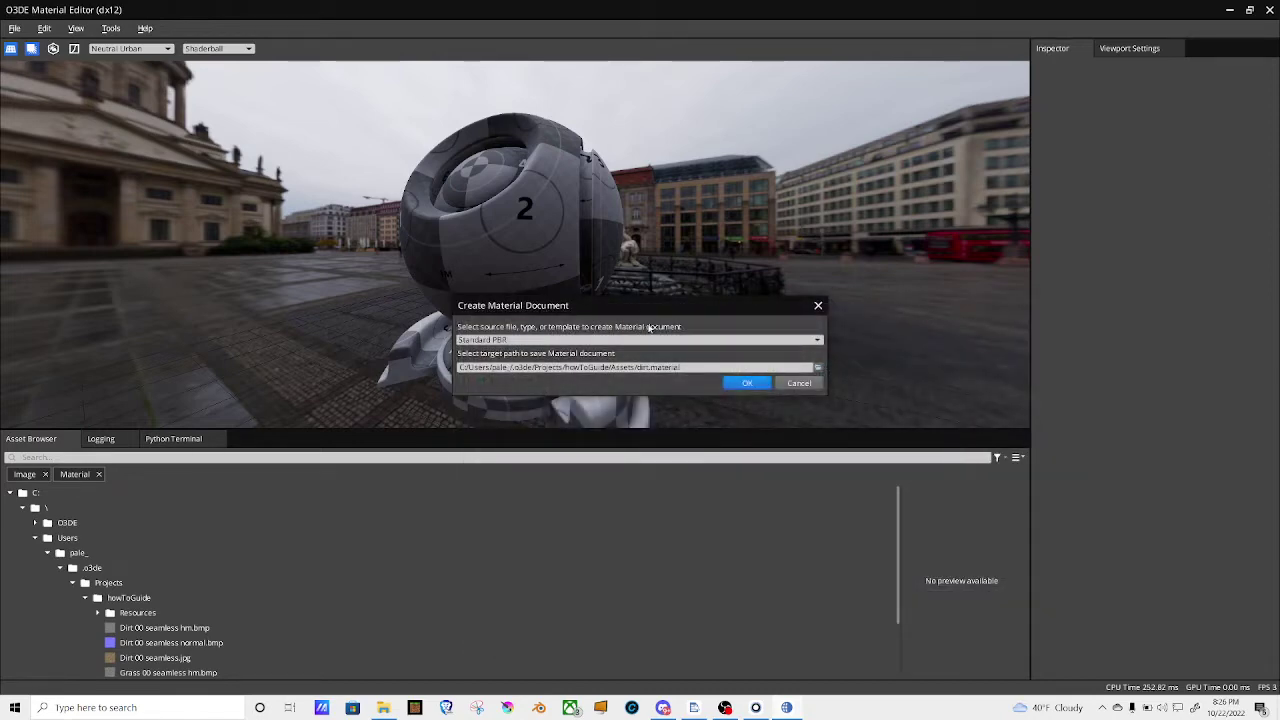
left_click(746, 383)
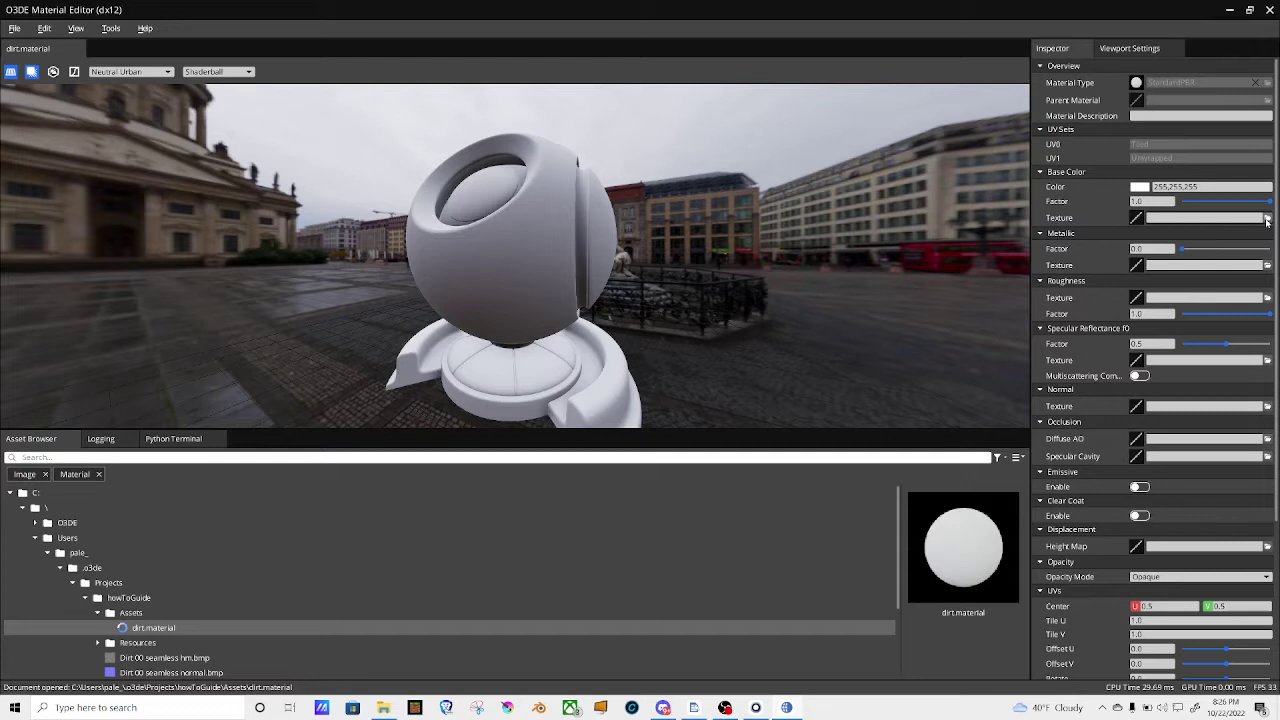
Step: Assign Dirt 00 seamless.jpg as the base color texture of the dirt material
left_click(1267, 220)
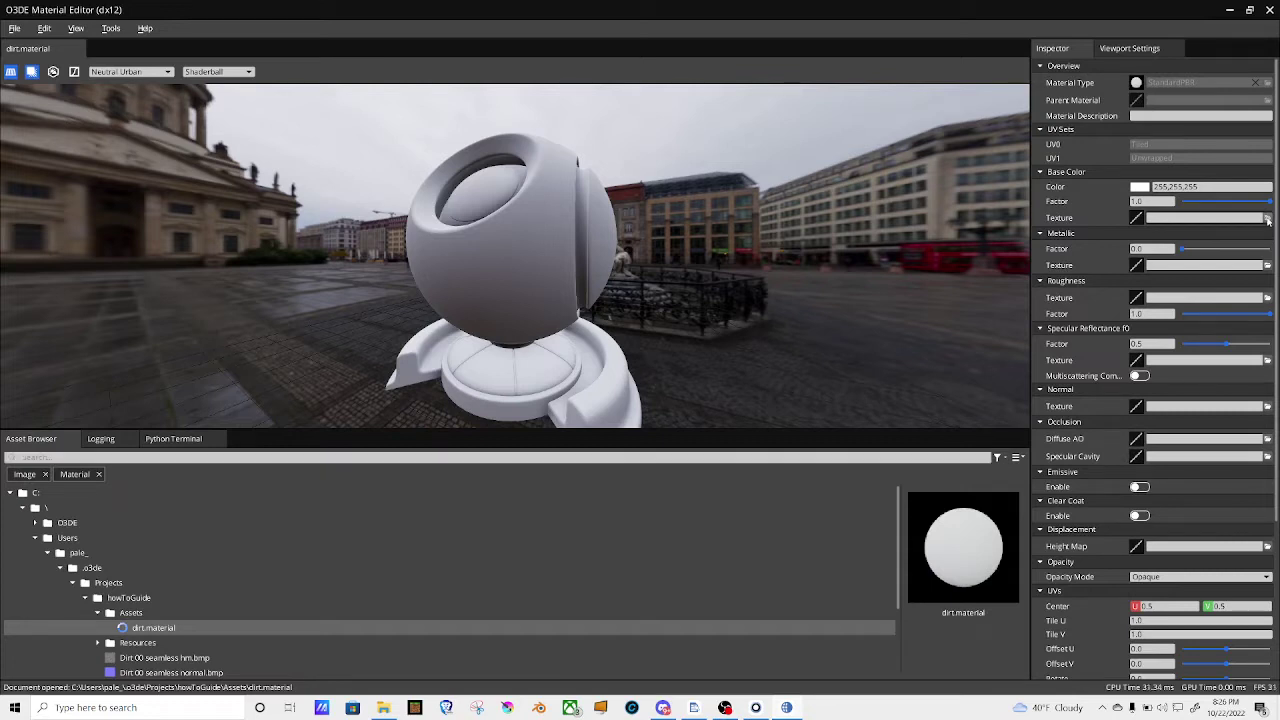
type("dirt")
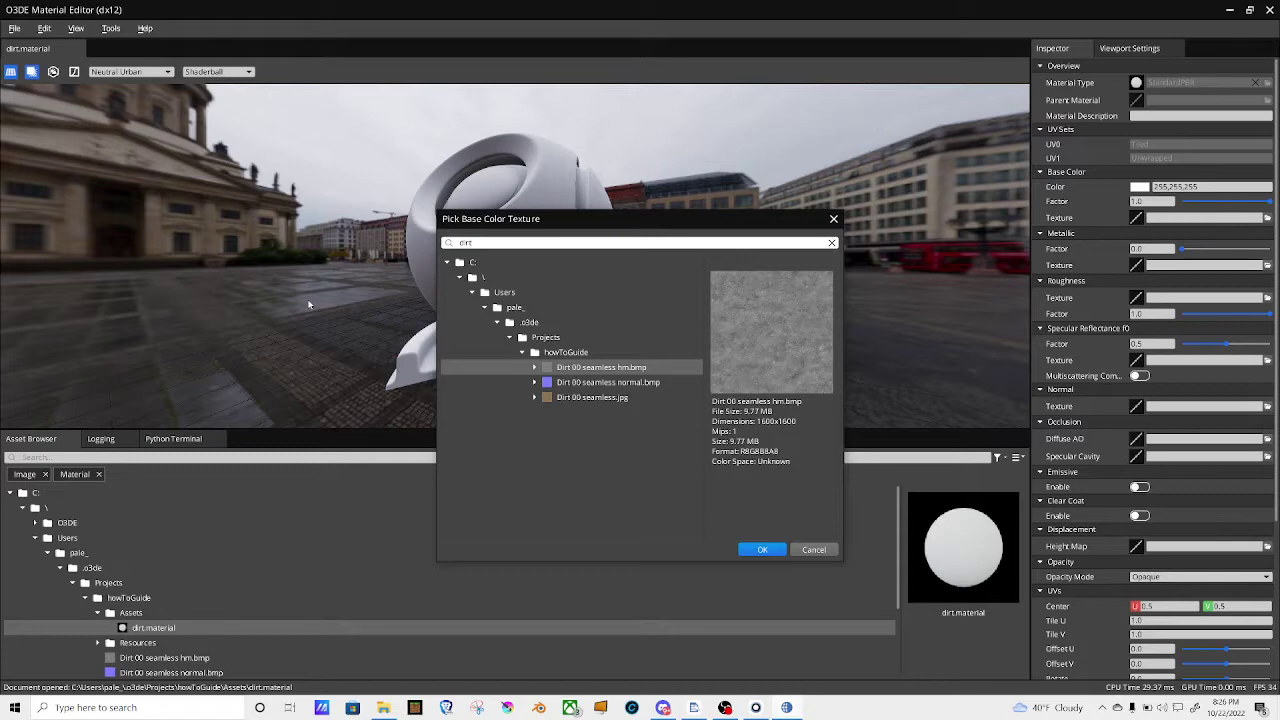
left_click(603, 399)
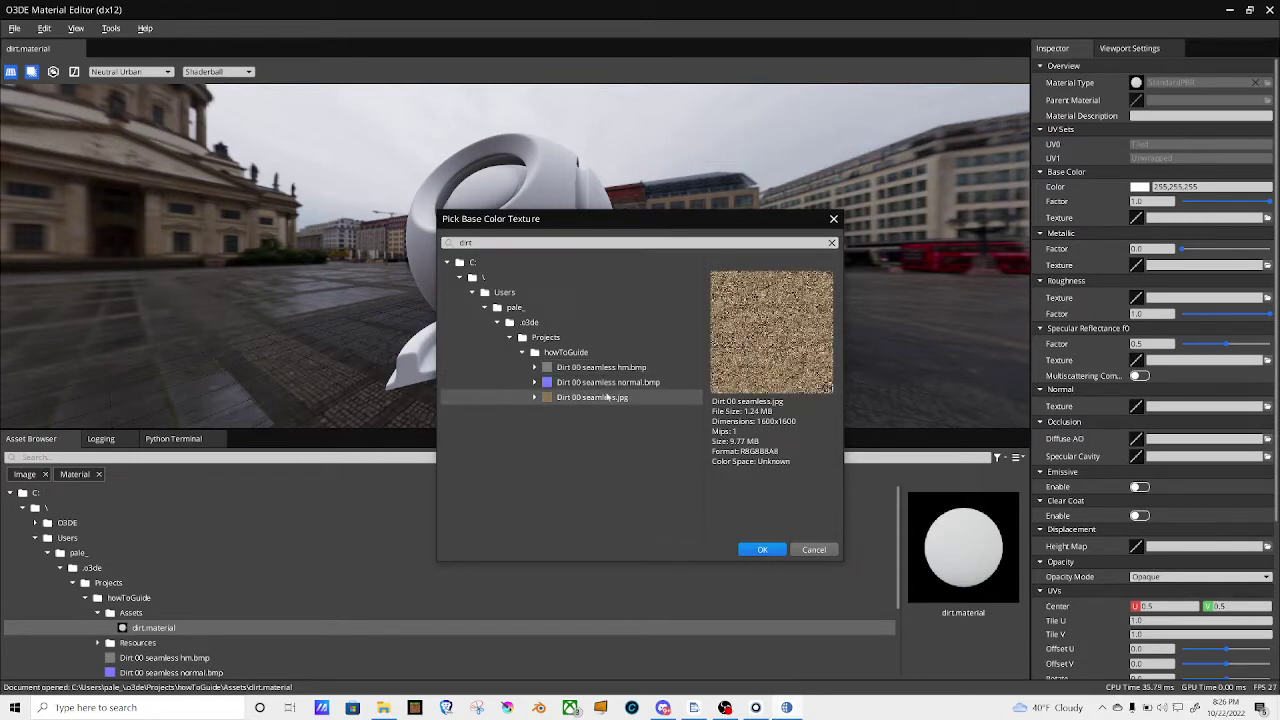
left_click(777, 555)
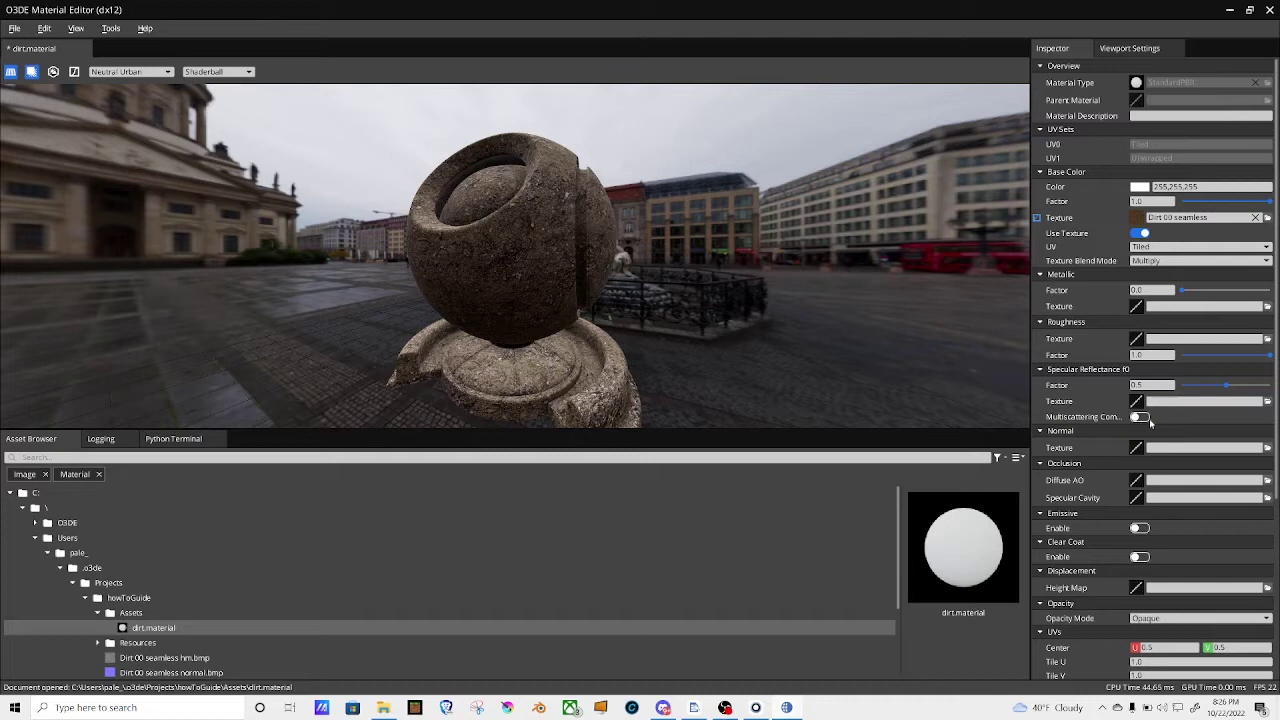
Step: Assign Dirt 00 seamless normal.bmp as the dirt material's normal texture and save the material
left_click(1267, 447)
left_click(493, 241)
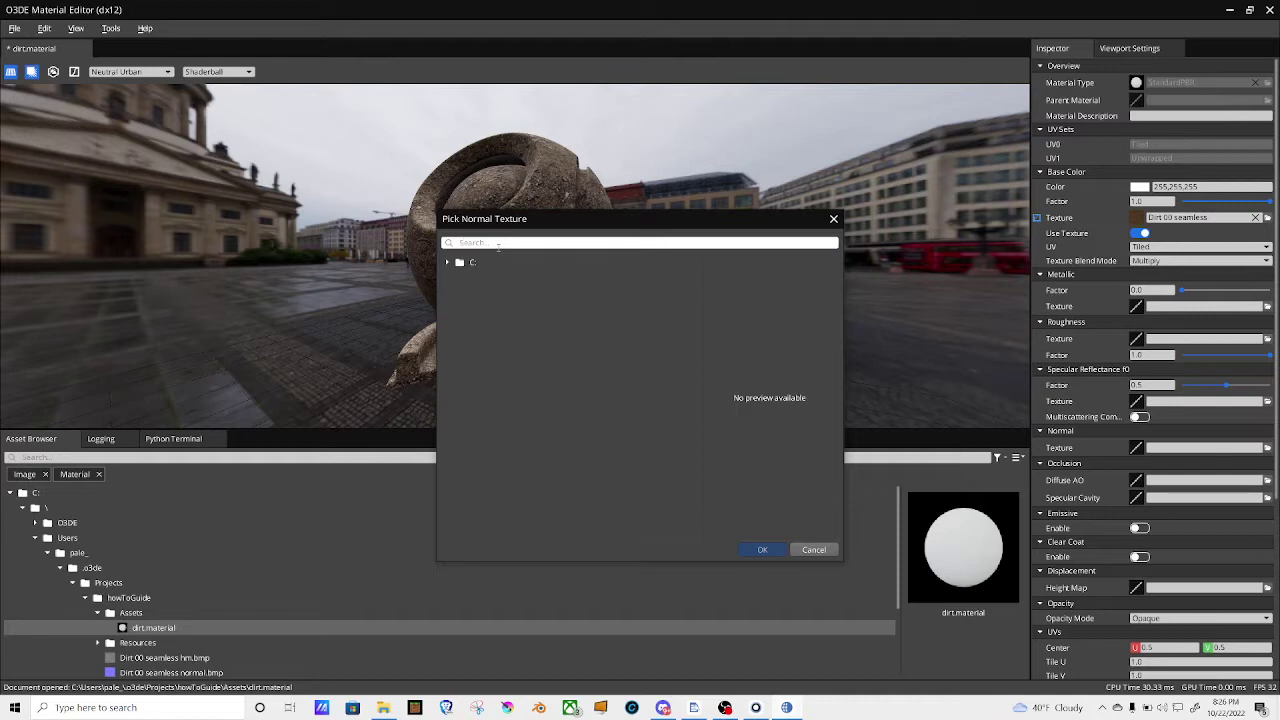
type("dirt")
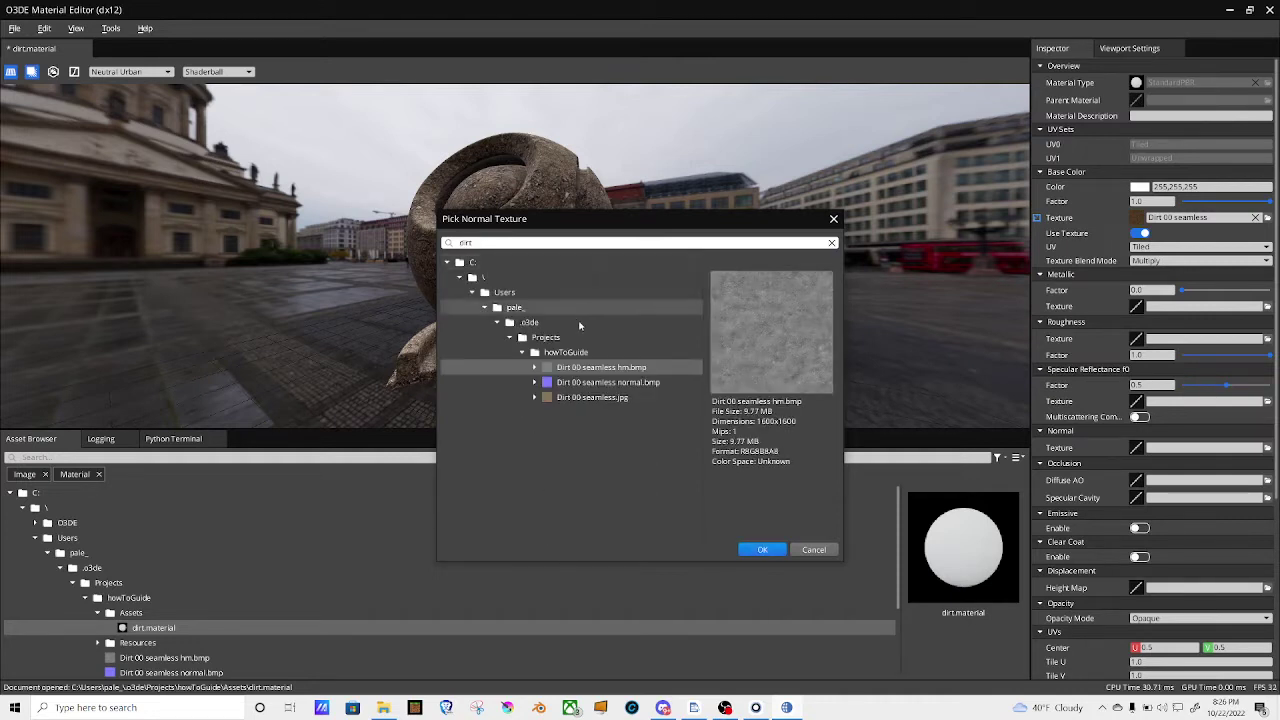
left_click(590, 383)
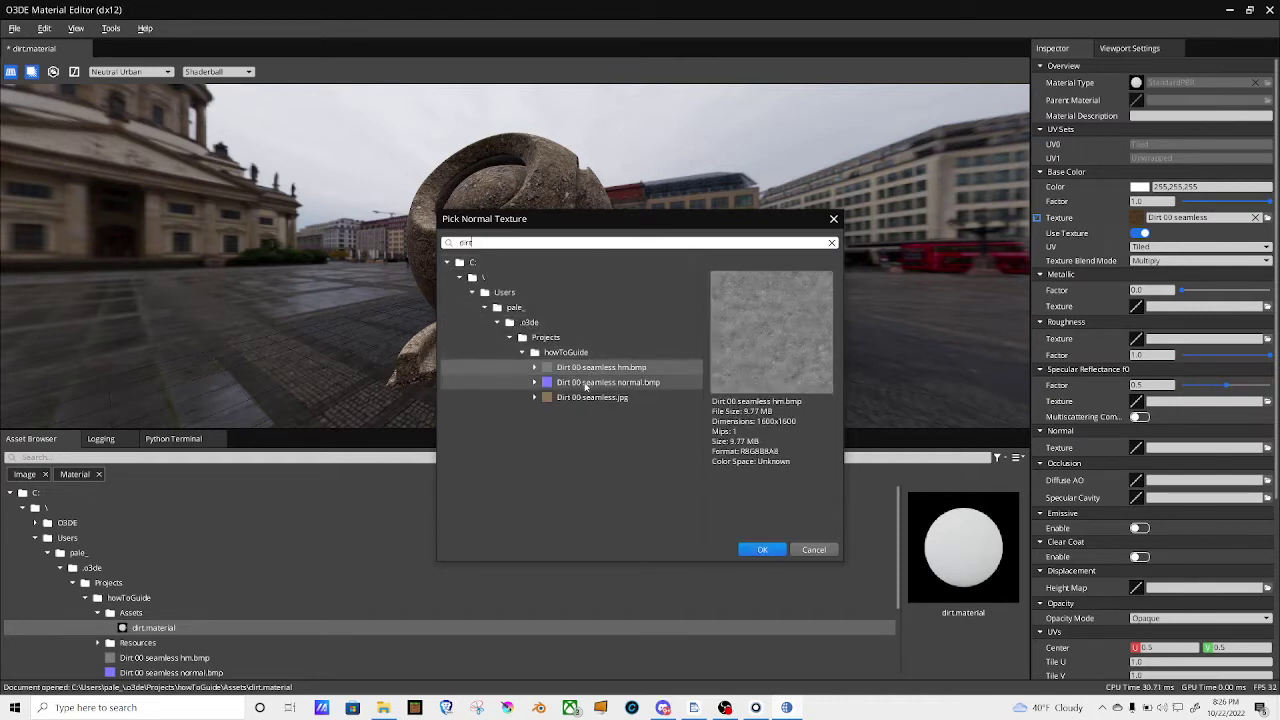
left_click(764, 550)
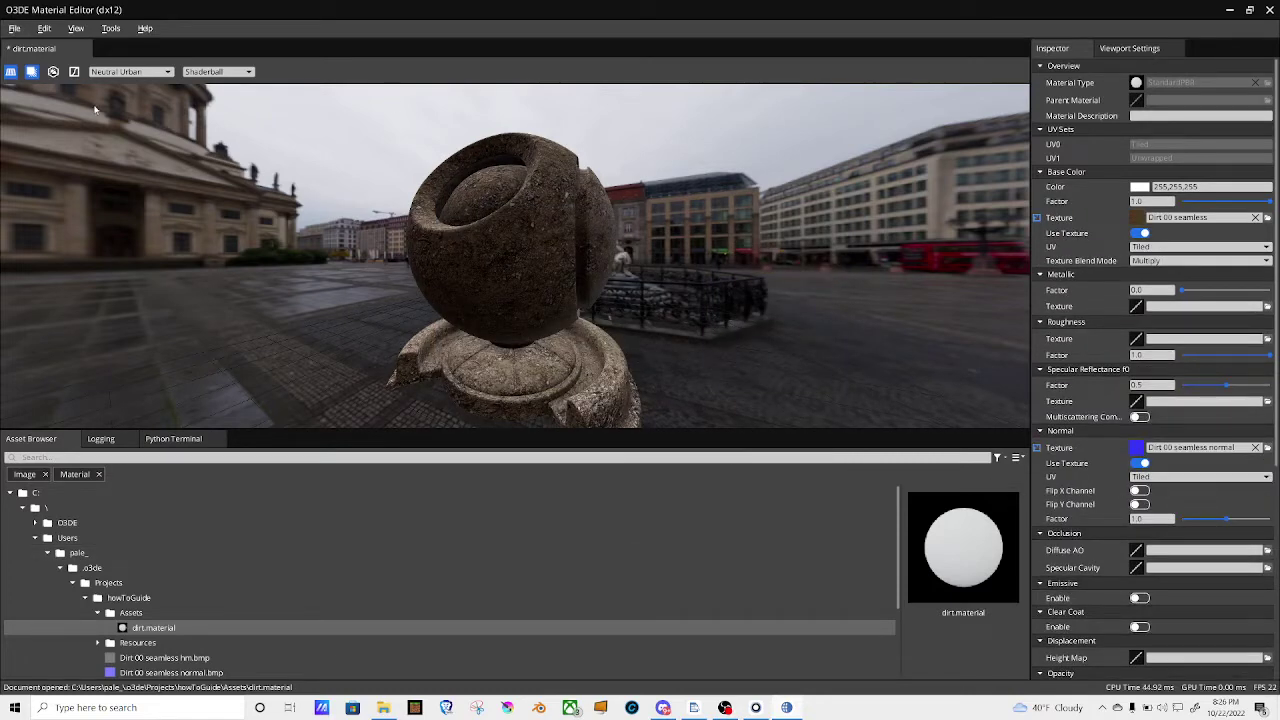
key("ctrl+s")
Step: Create a second Standard PBR material document named grass in the project's Assets folder
left_click(14, 28)
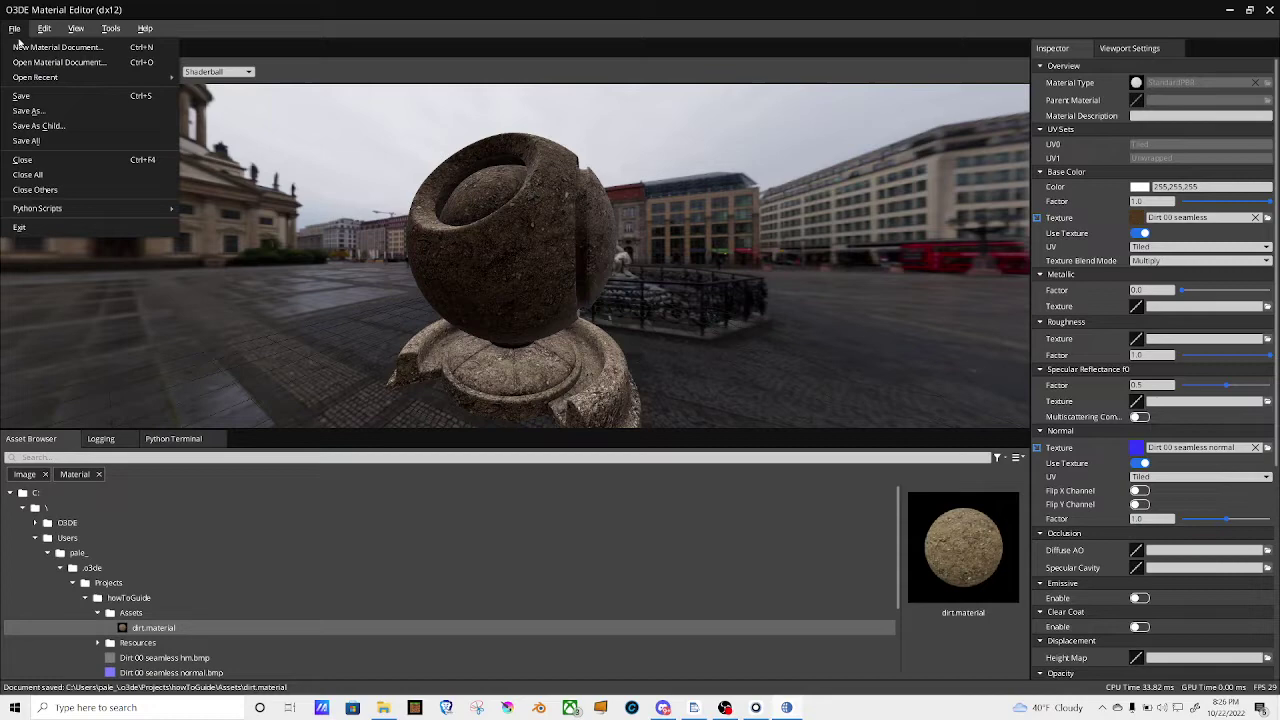
left_click(50, 47)
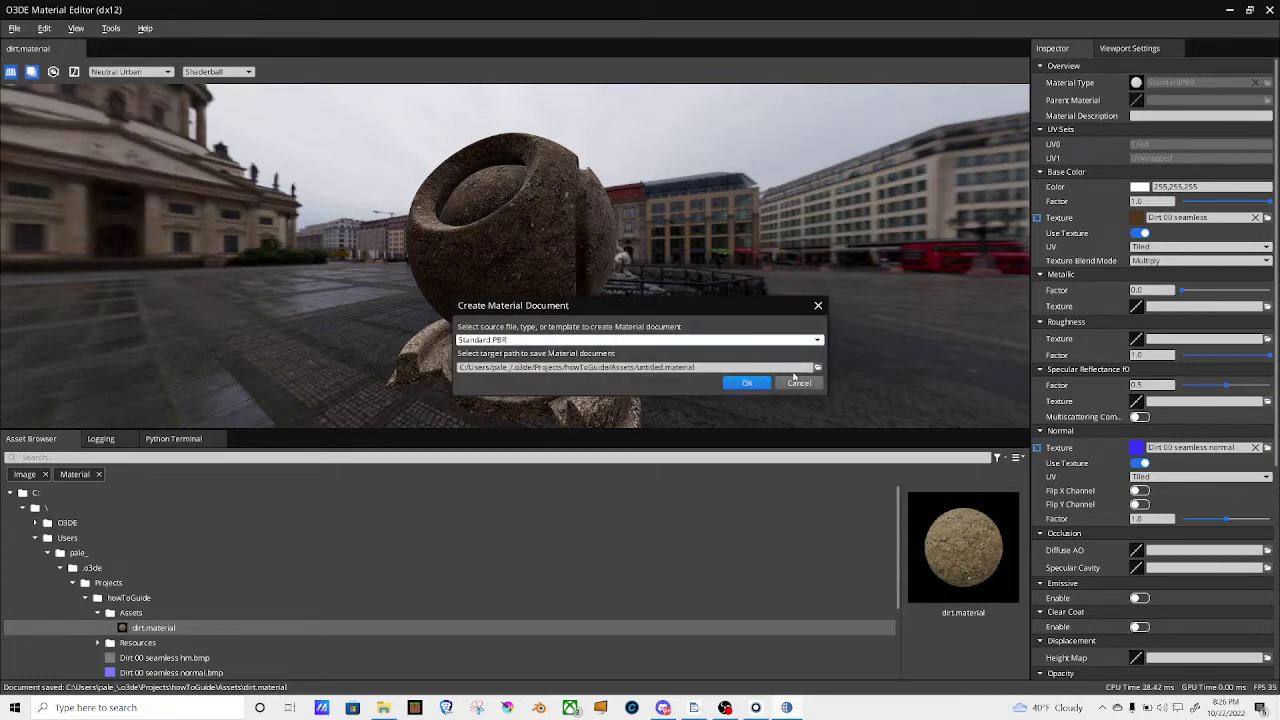
left_click(818, 367)
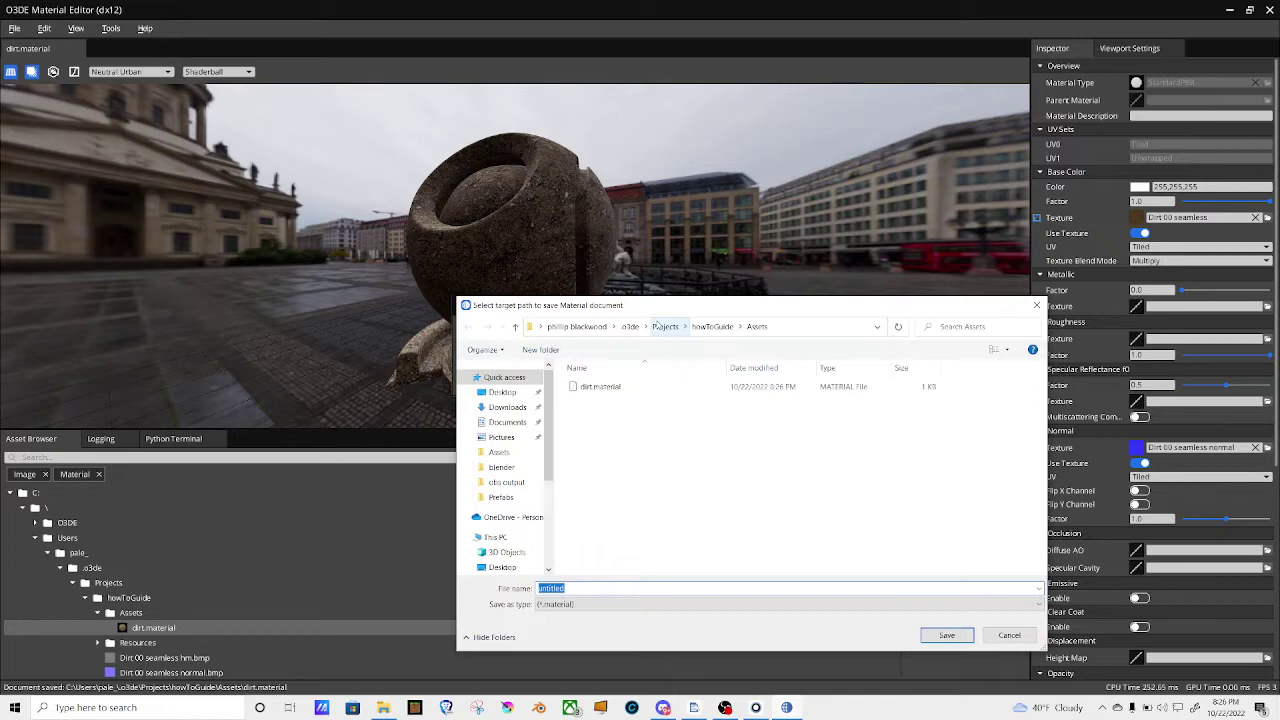
type("gi")
type("ass")
key("Return")
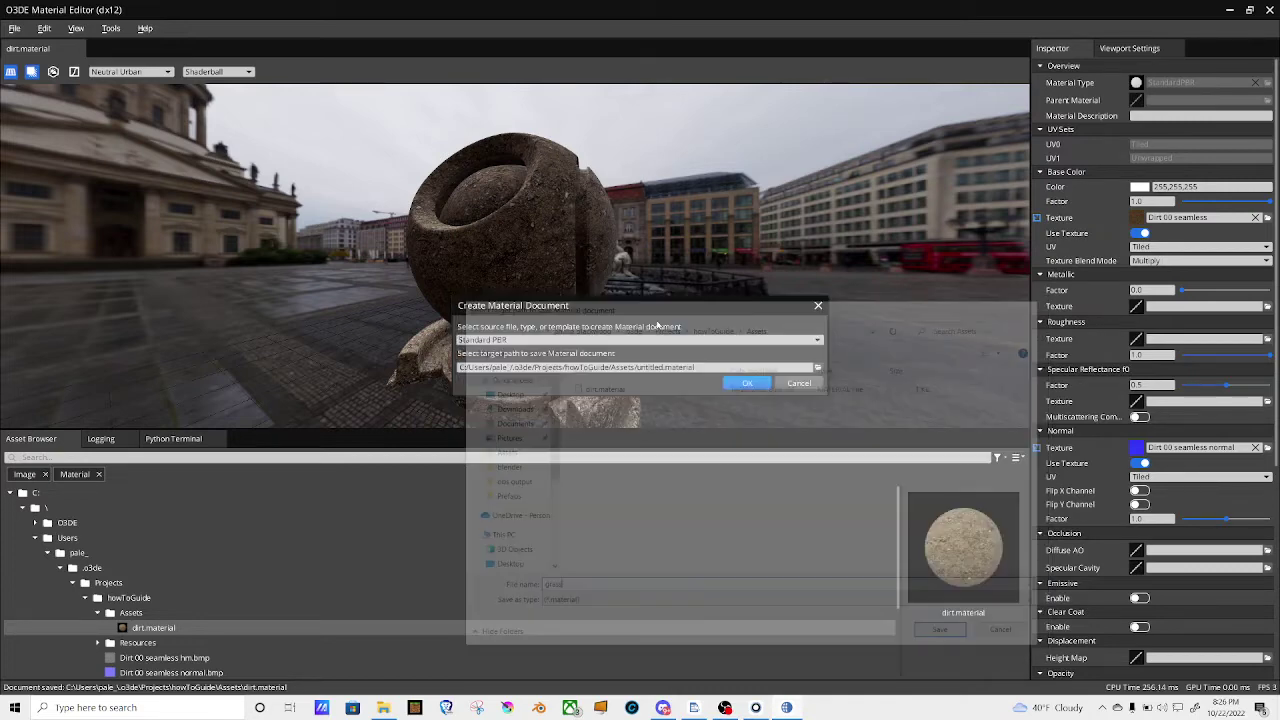
left_click(748, 384)
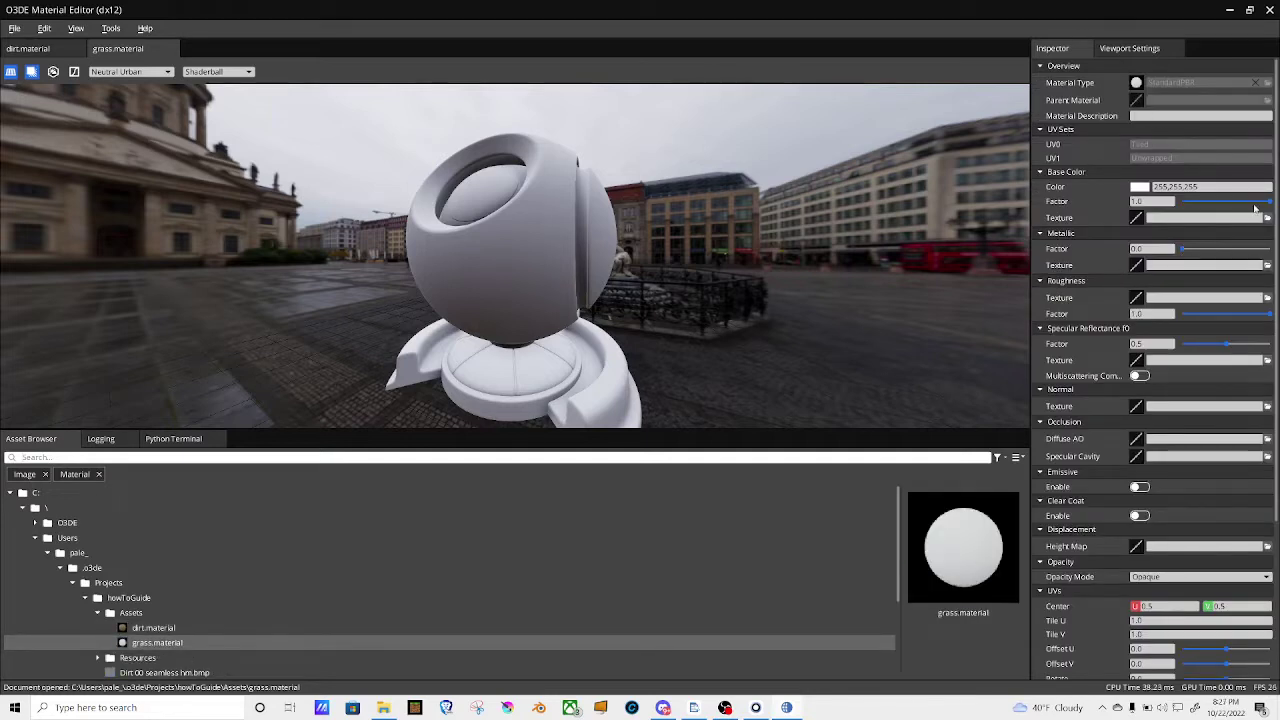
Step: Assign Grass 00 seamless.jpg as the base color texture of the grass material
left_click(1267, 218)
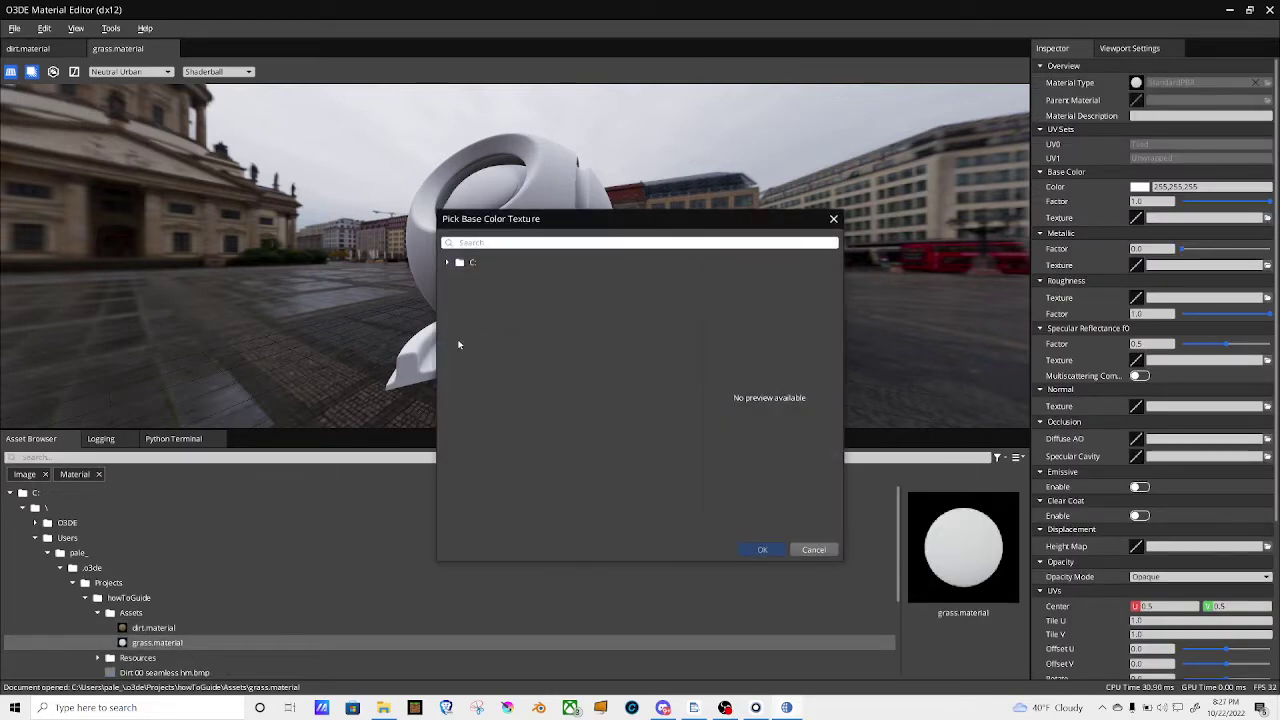
type("gras")
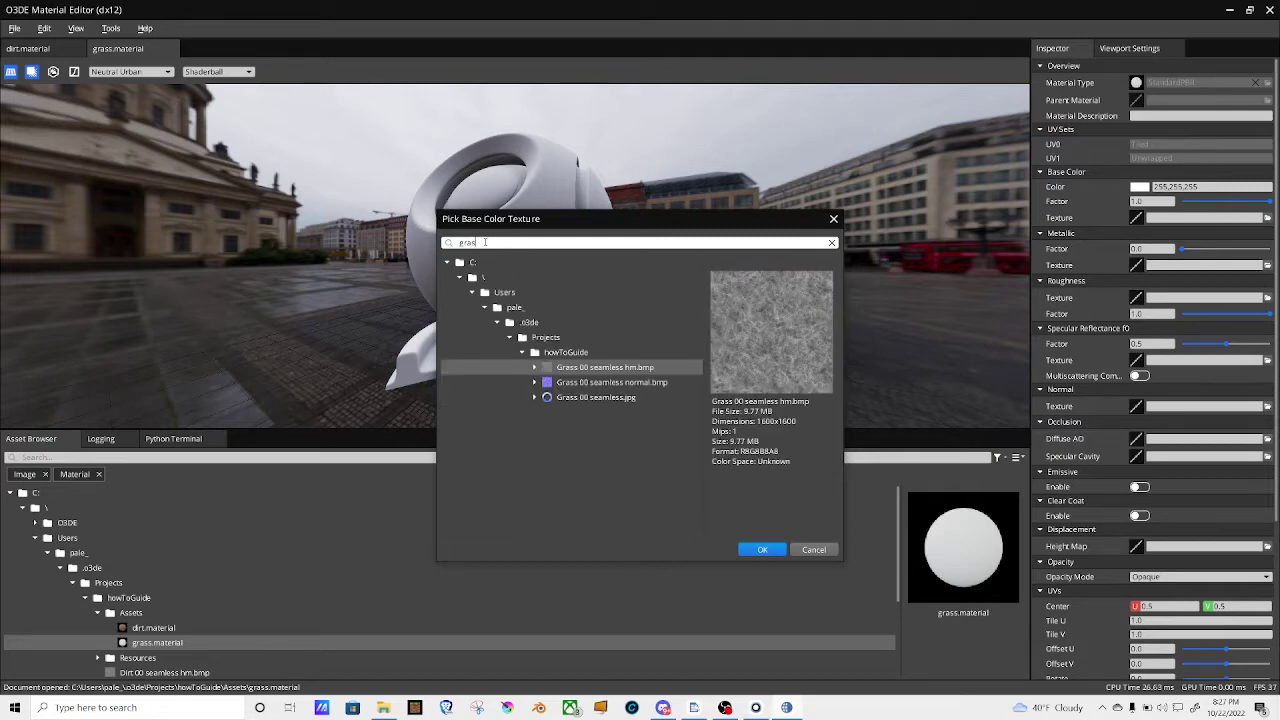
left_click(628, 397)
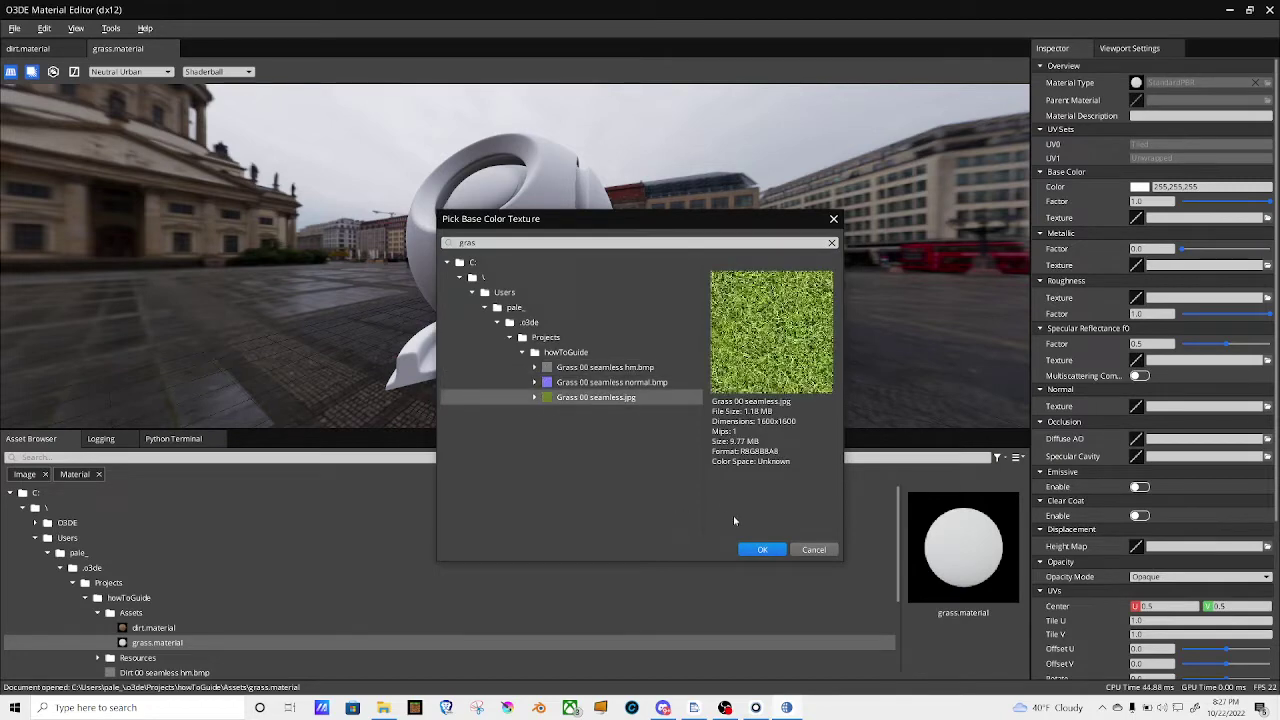
left_click(760, 550)
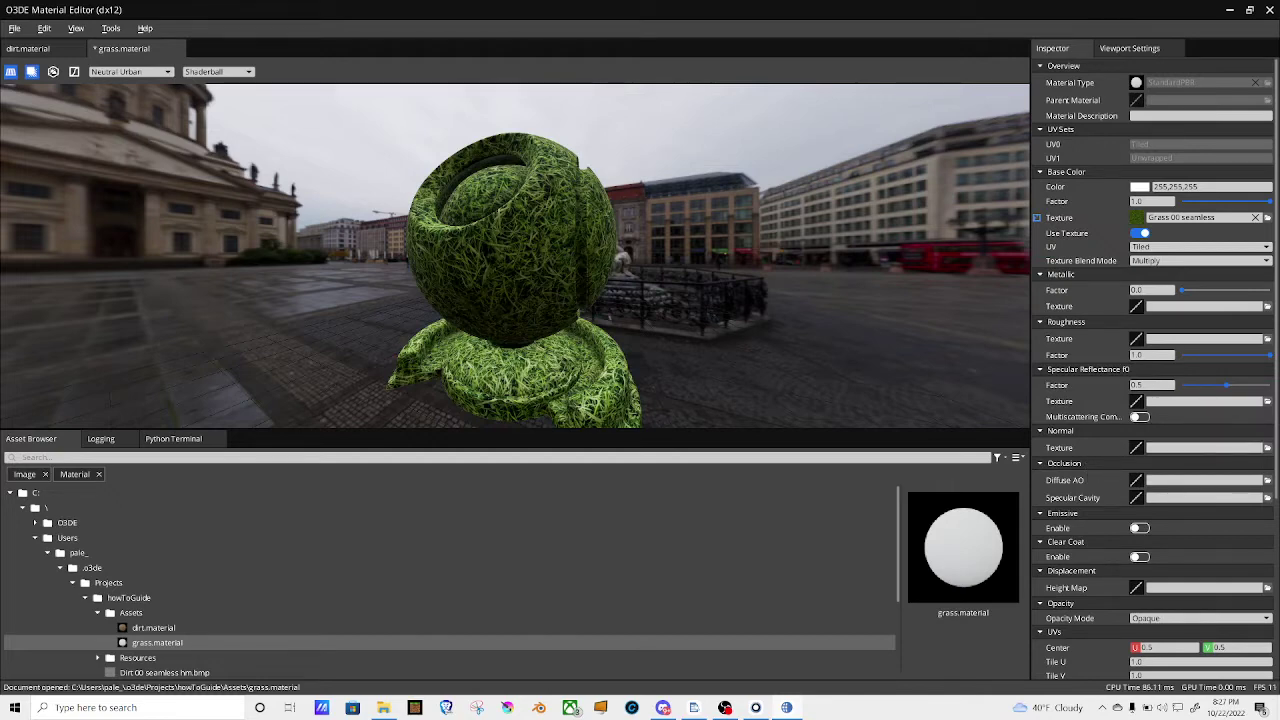
Step: Assign Grass 00 seamless normal.bmp as the normal texture of the grass material
left_click(1267, 448)
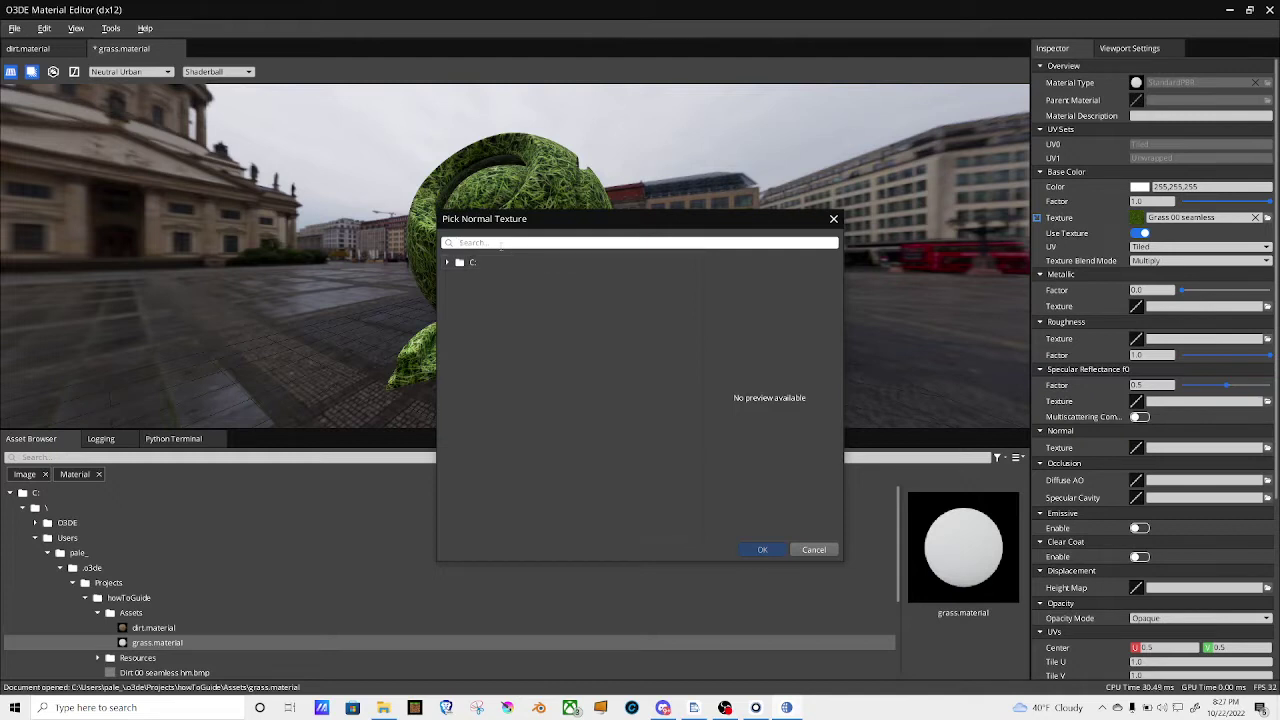
type("grass")
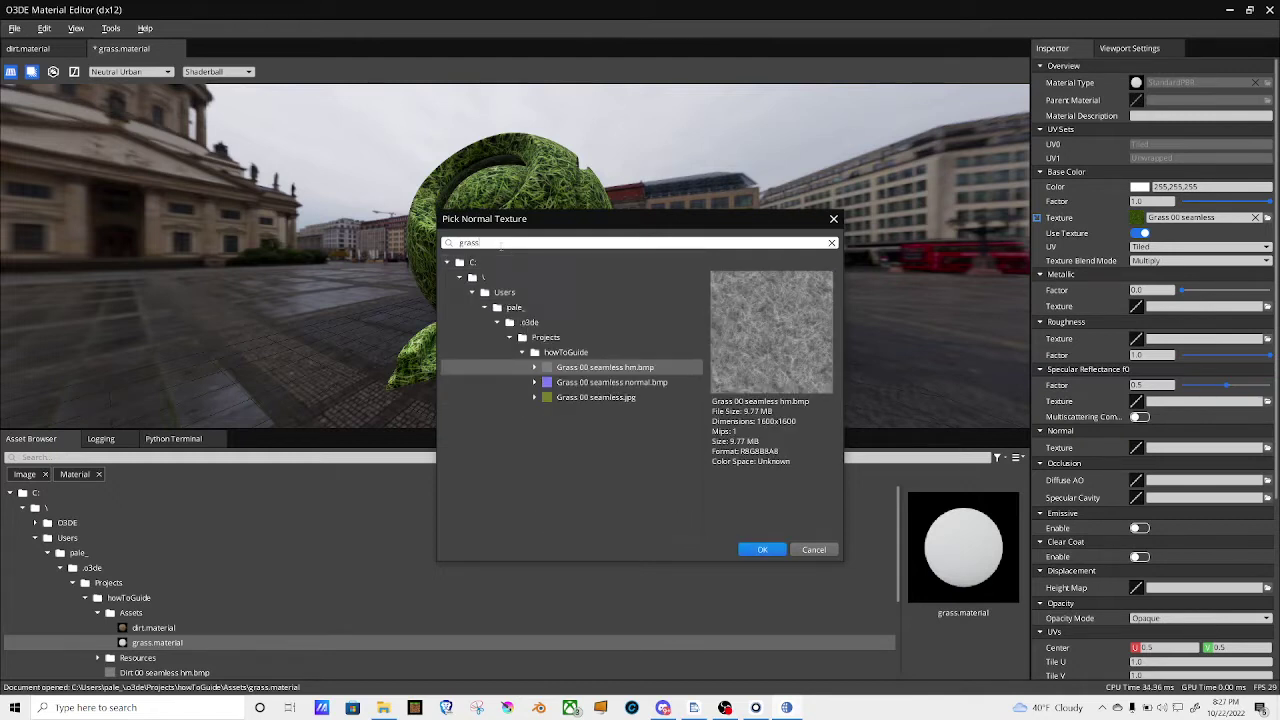
left_click(586, 382)
left_click(762, 549)
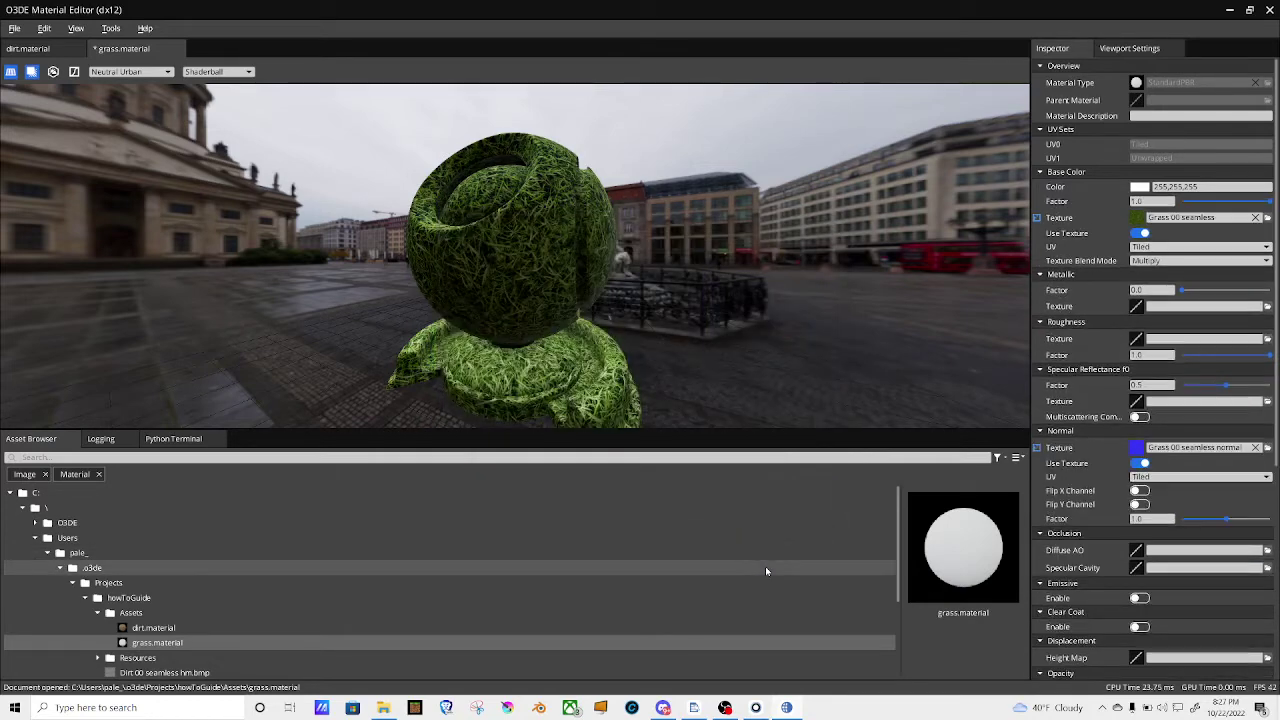
Step: Set the grass material's UV scale to 5 and save the material
scroll(1128, 582, "down", 3)
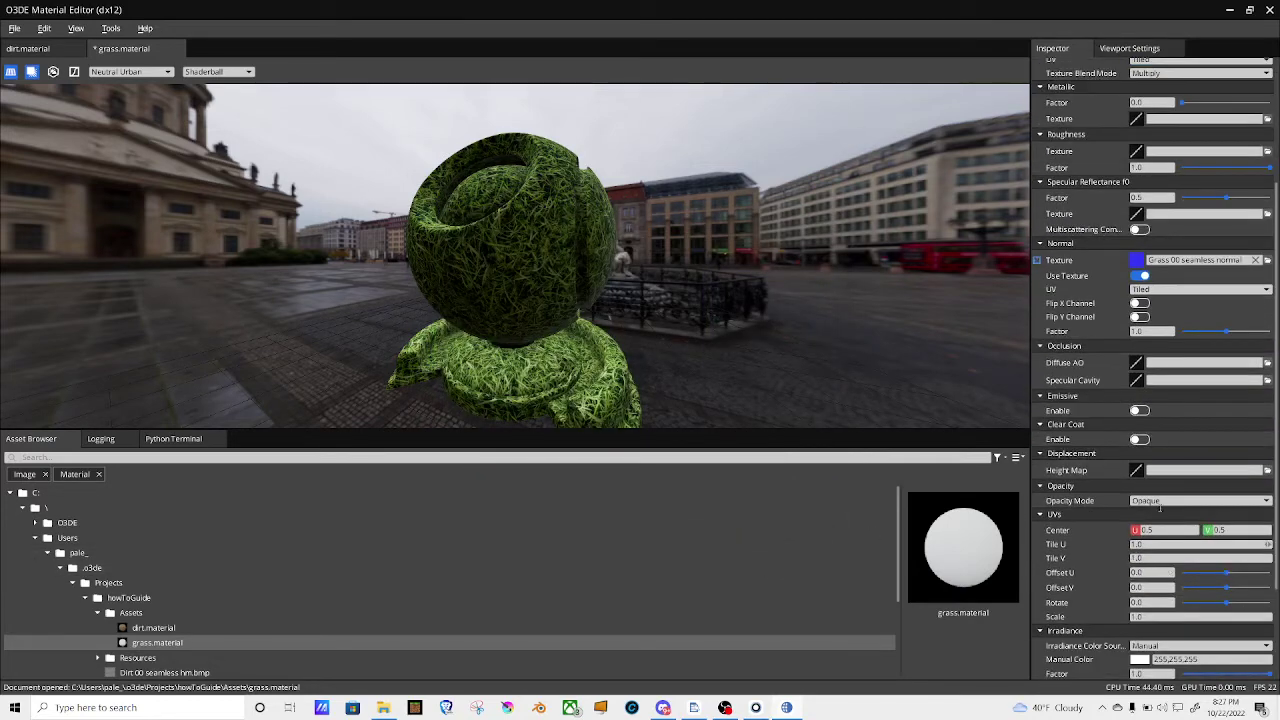
left_click(1153, 617)
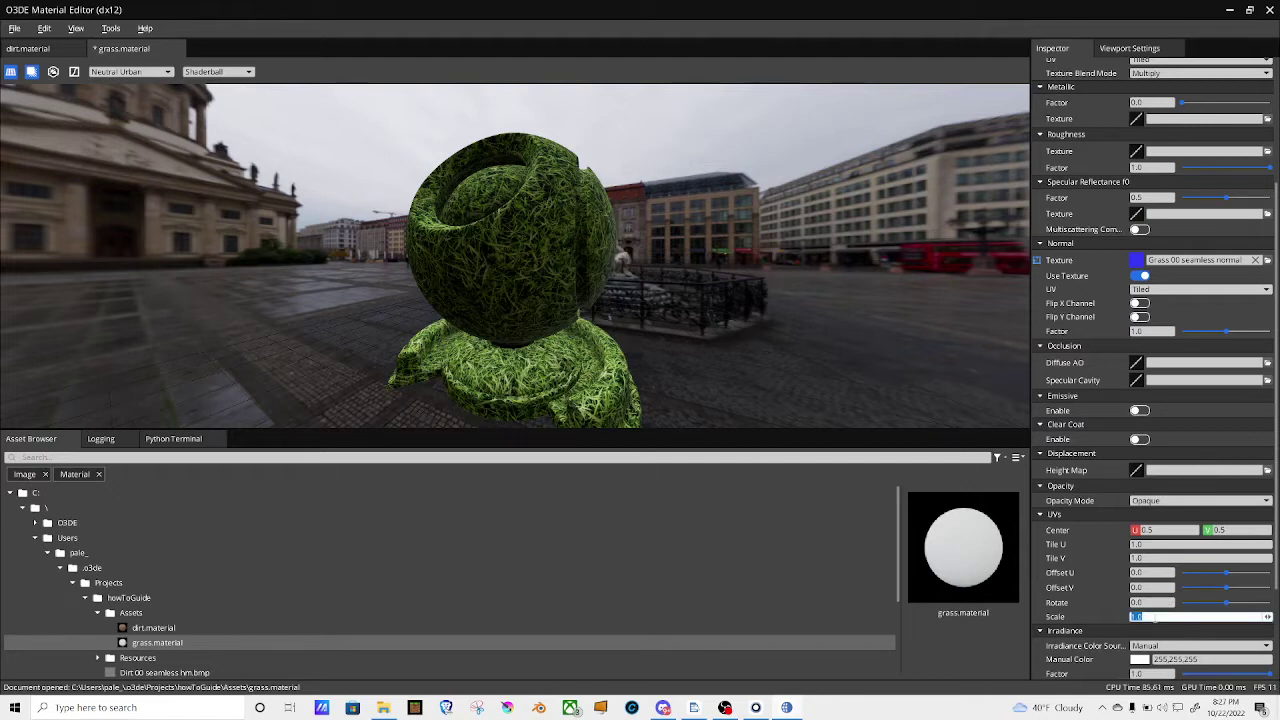
type("5")
key("Return")
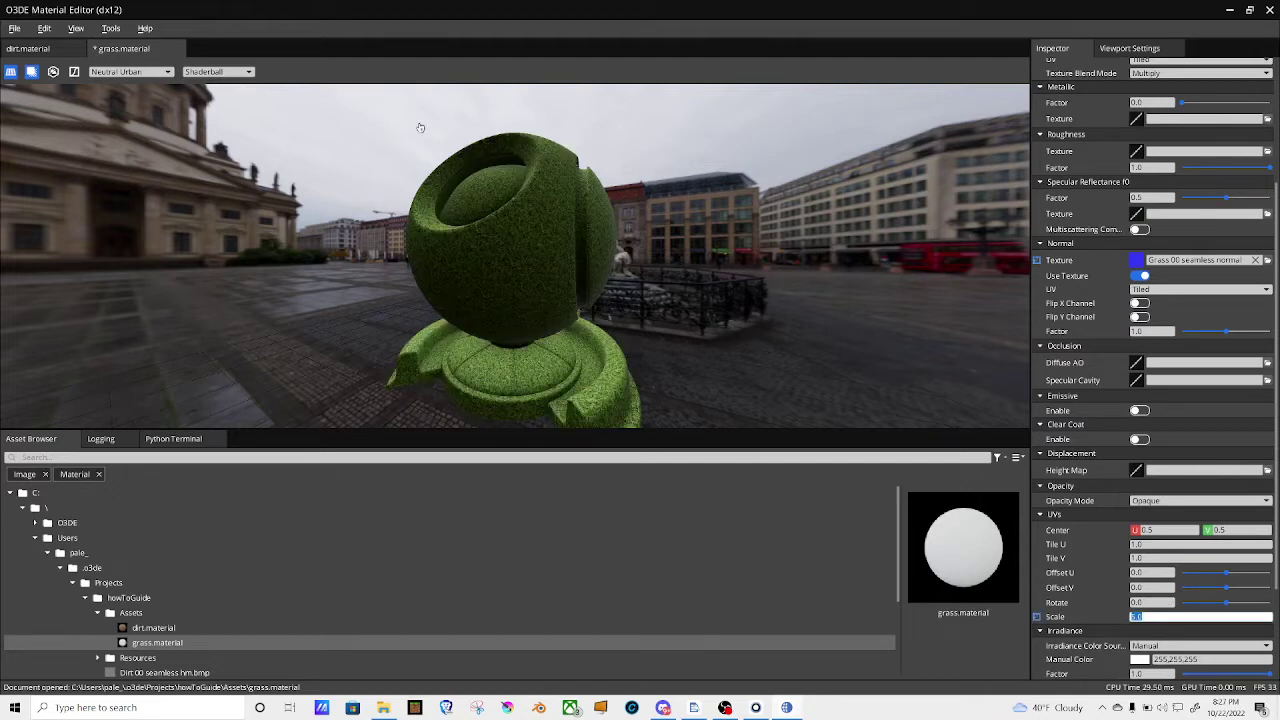
key("ctrl+s")
Step: Set the UV scale of dirt.material to 5 and save it, returning to the O3DE Editor
left_click(40, 49)
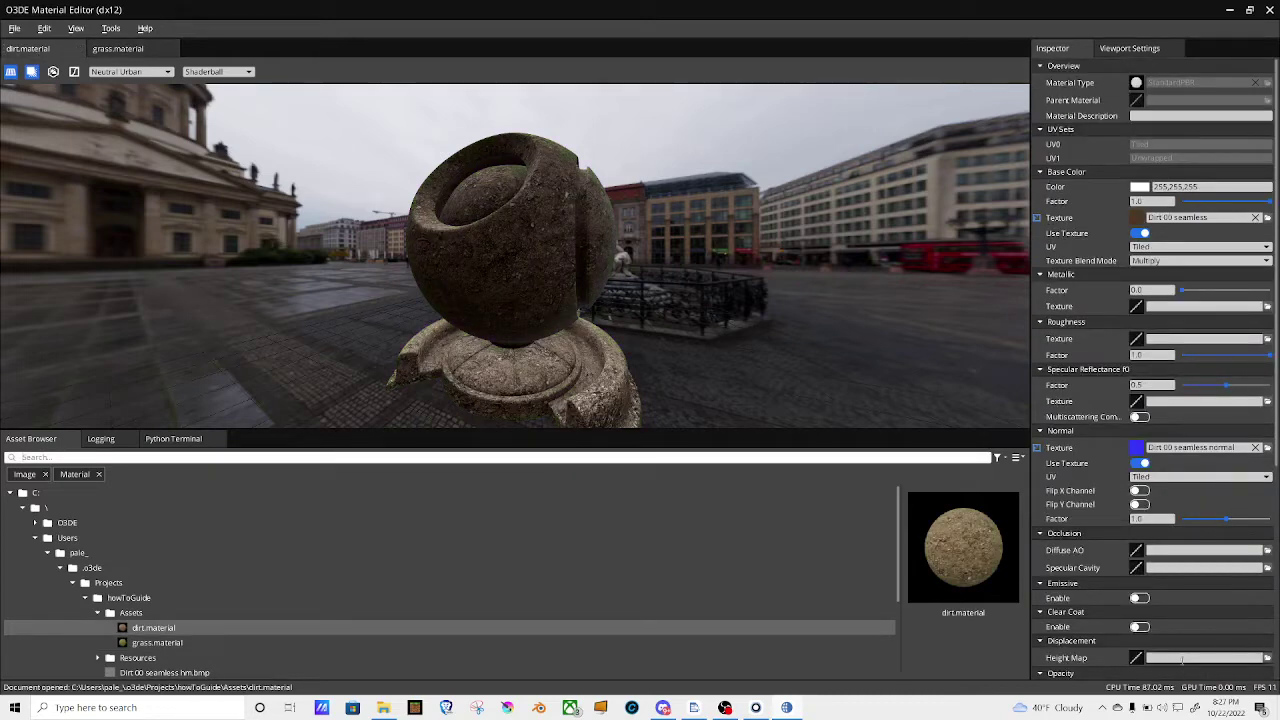
scroll(1169, 603, "down", 5)
left_click(1153, 618)
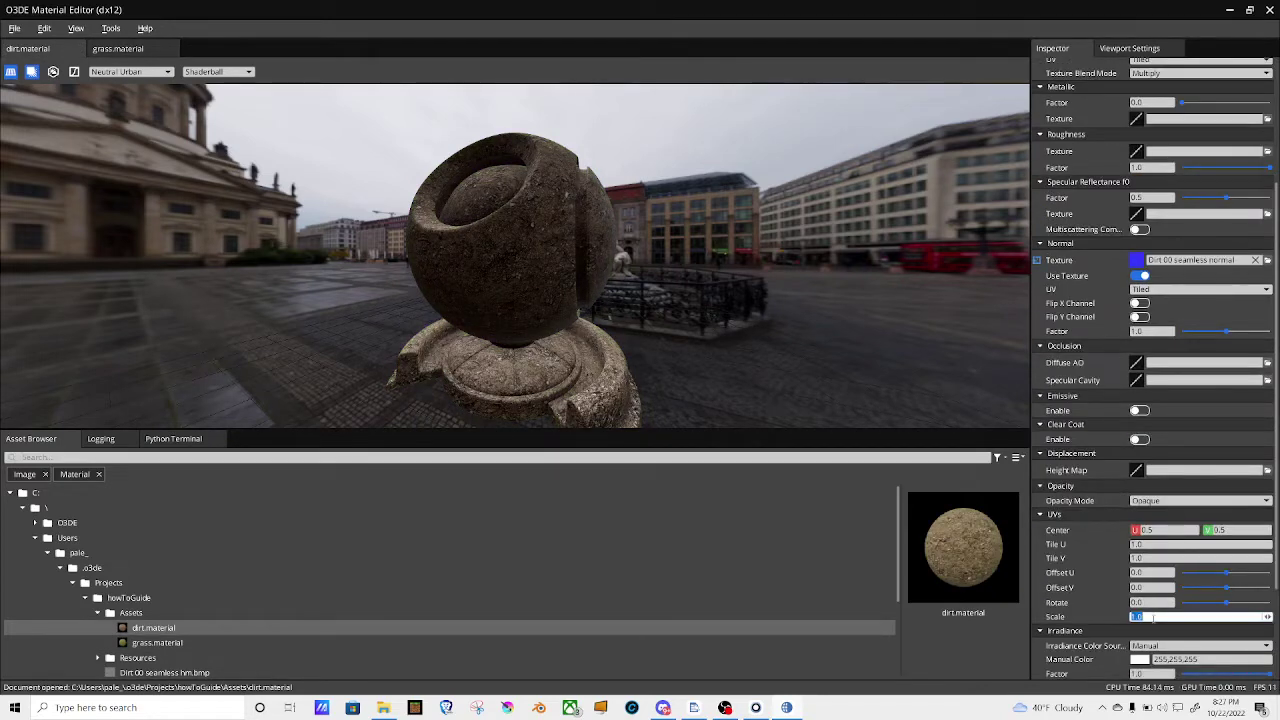
type("5")
key("Return")
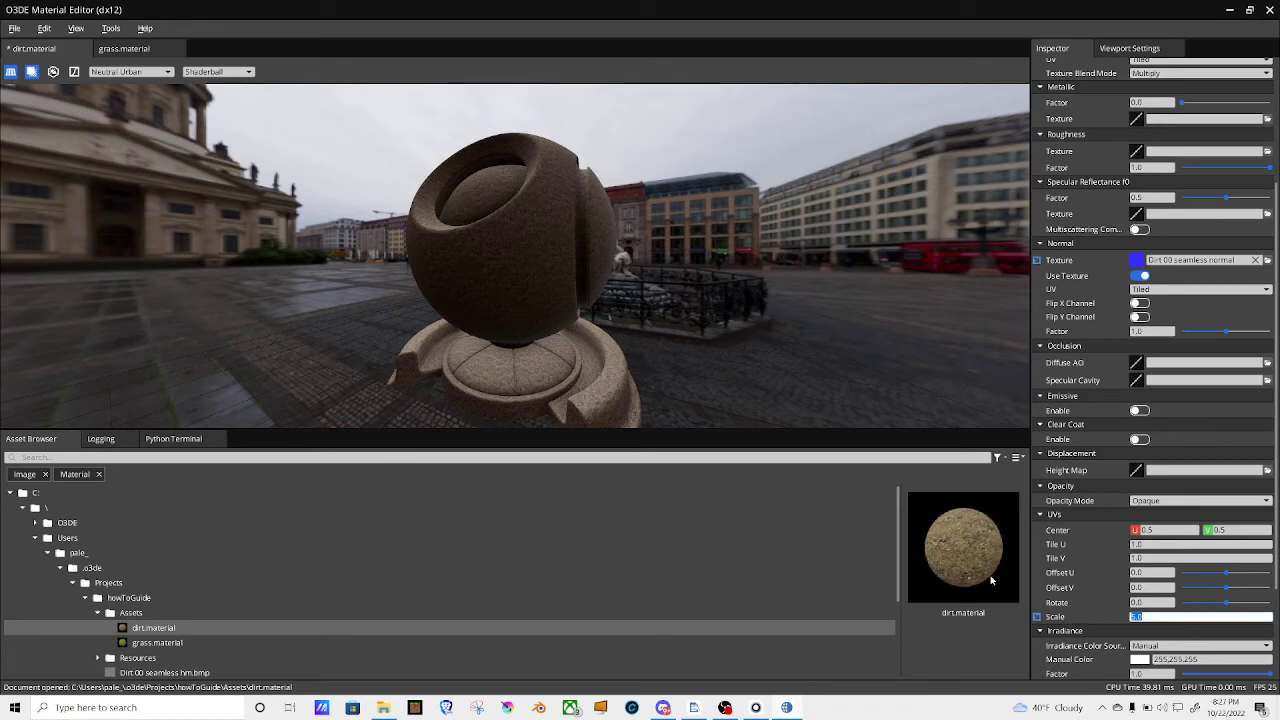
key("ctrl+s")
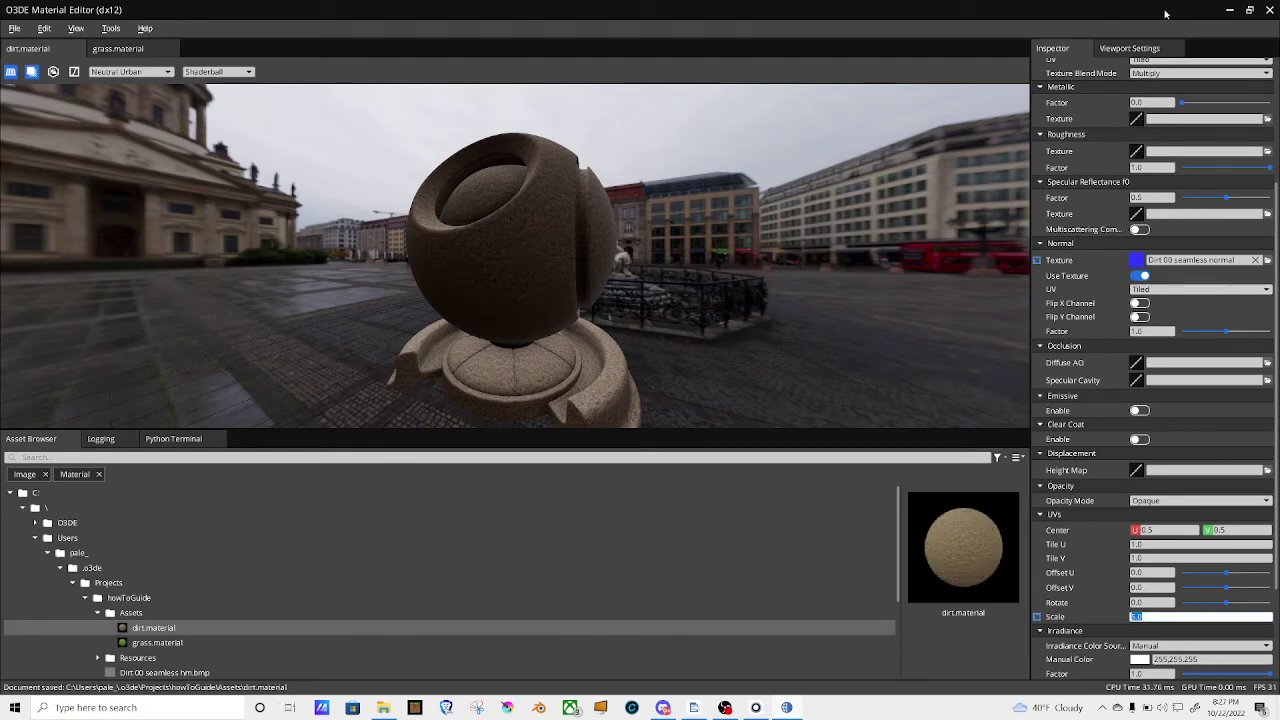
left_click(1229, 10)
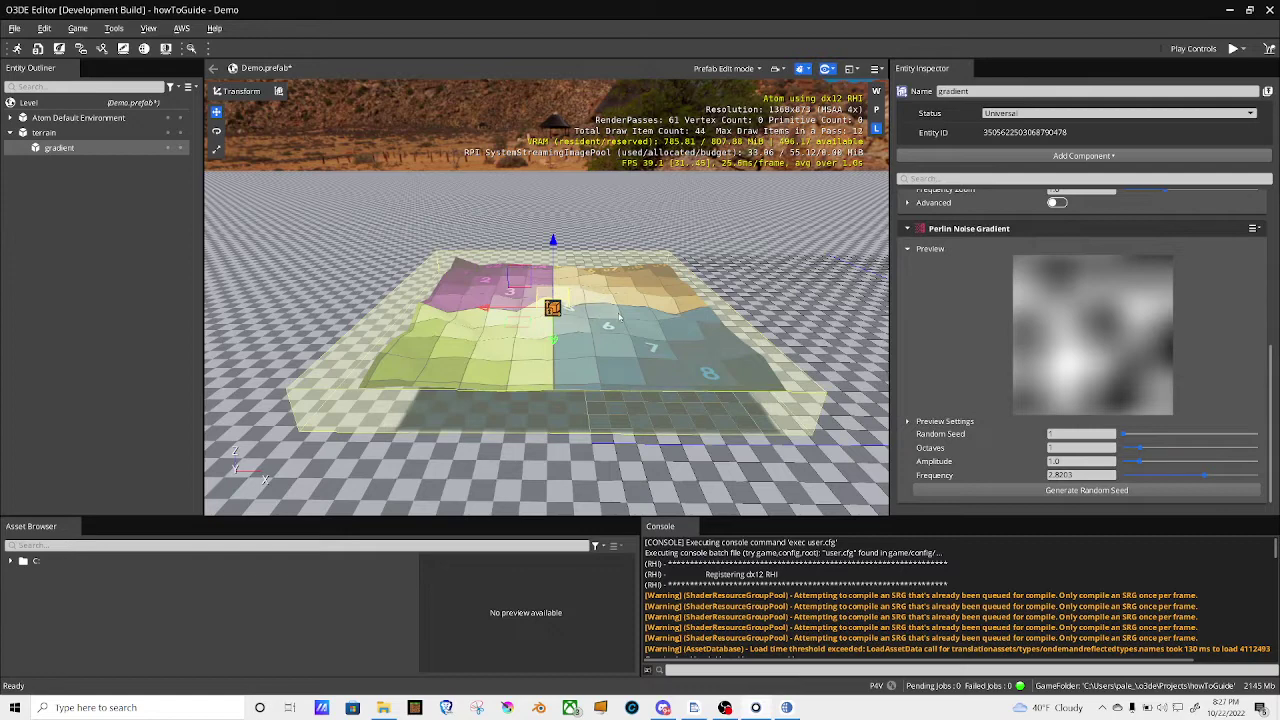
Step: Remove the Terrain Macro Material component from the terrain entity
mouse_move(1078, 323)
scroll(1077, 319, "up", 5)
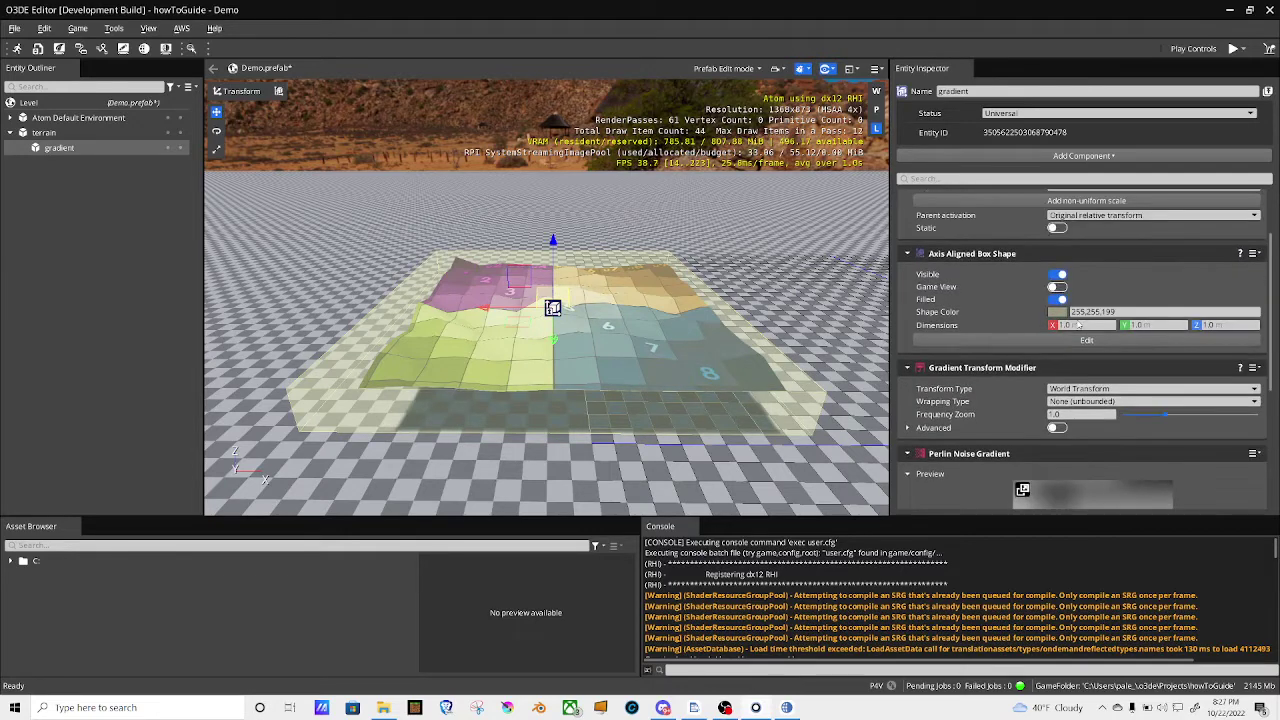
left_click(42, 133)
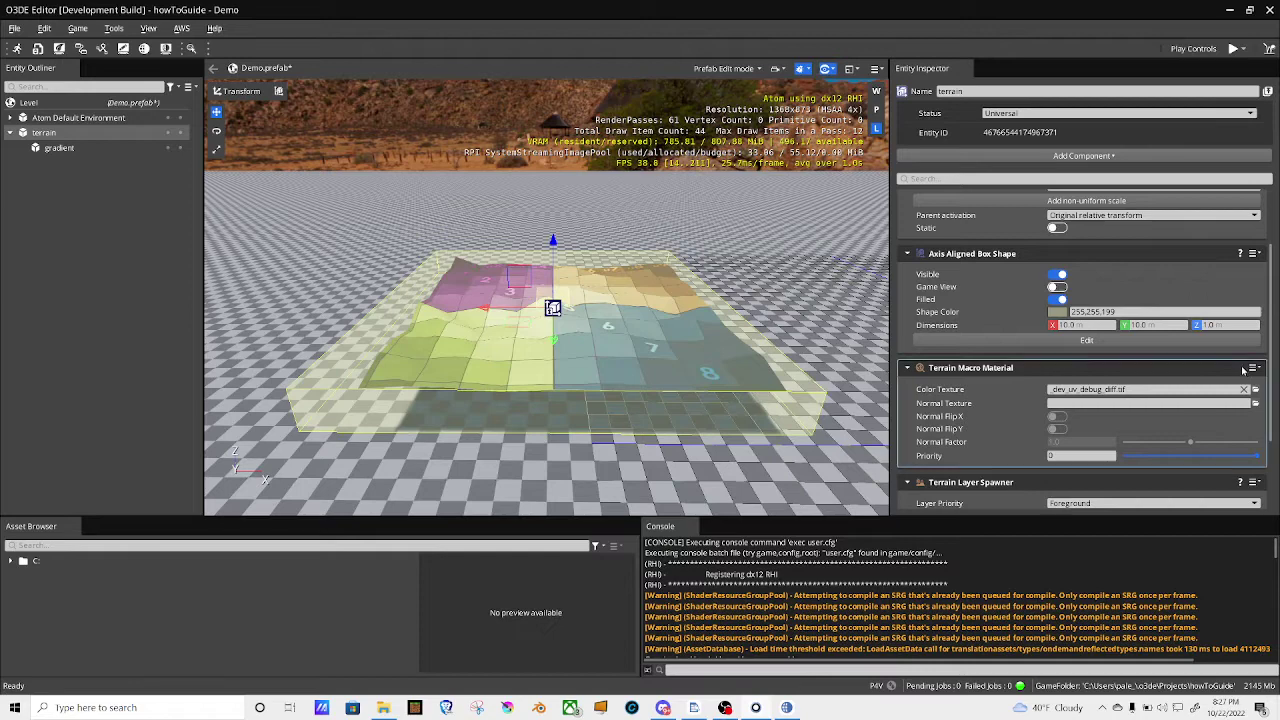
key("Delete")
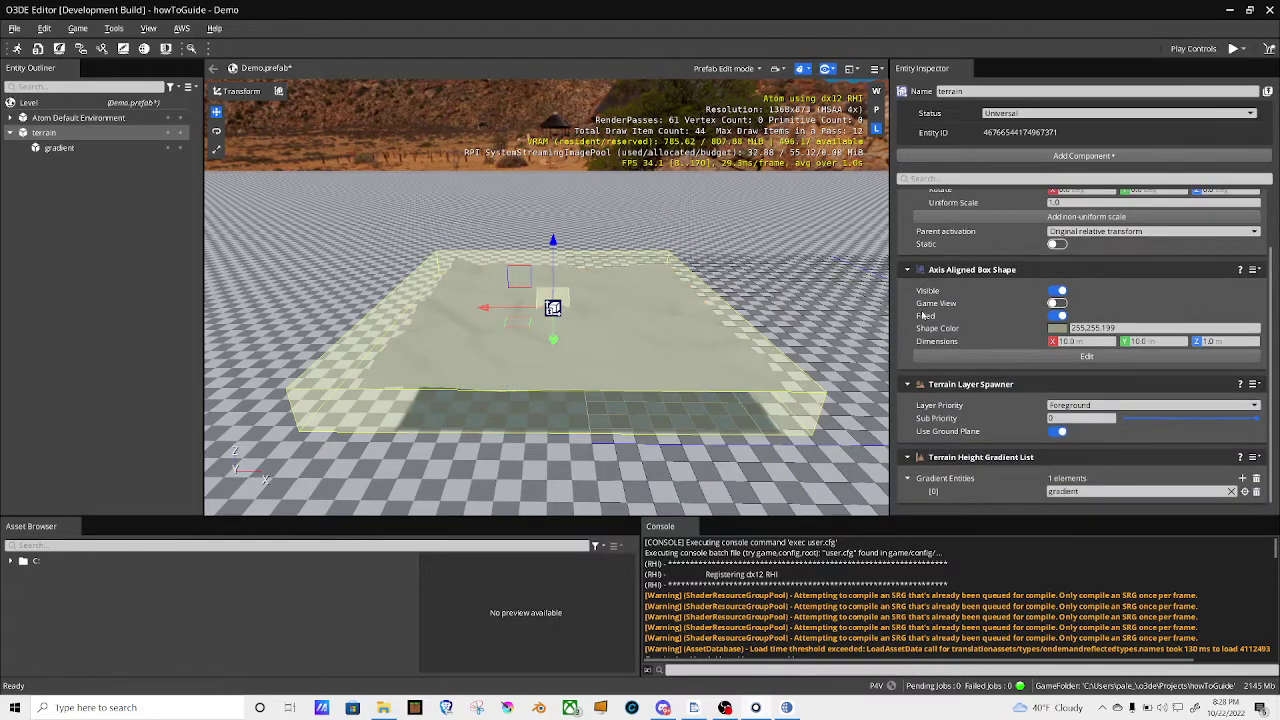
Step: Add the Terrain Surface Materials List and Terrain Surface Gradient List components to the terrain entity
left_click(1035, 157)
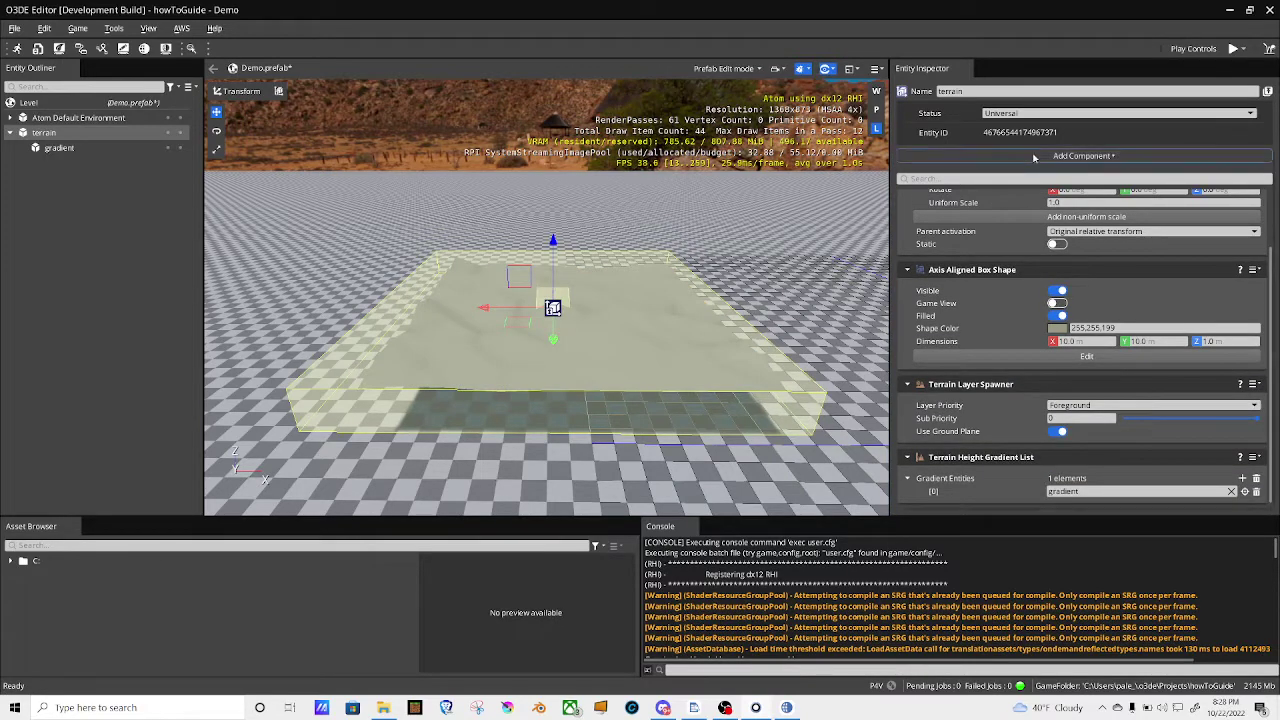
type("terr")
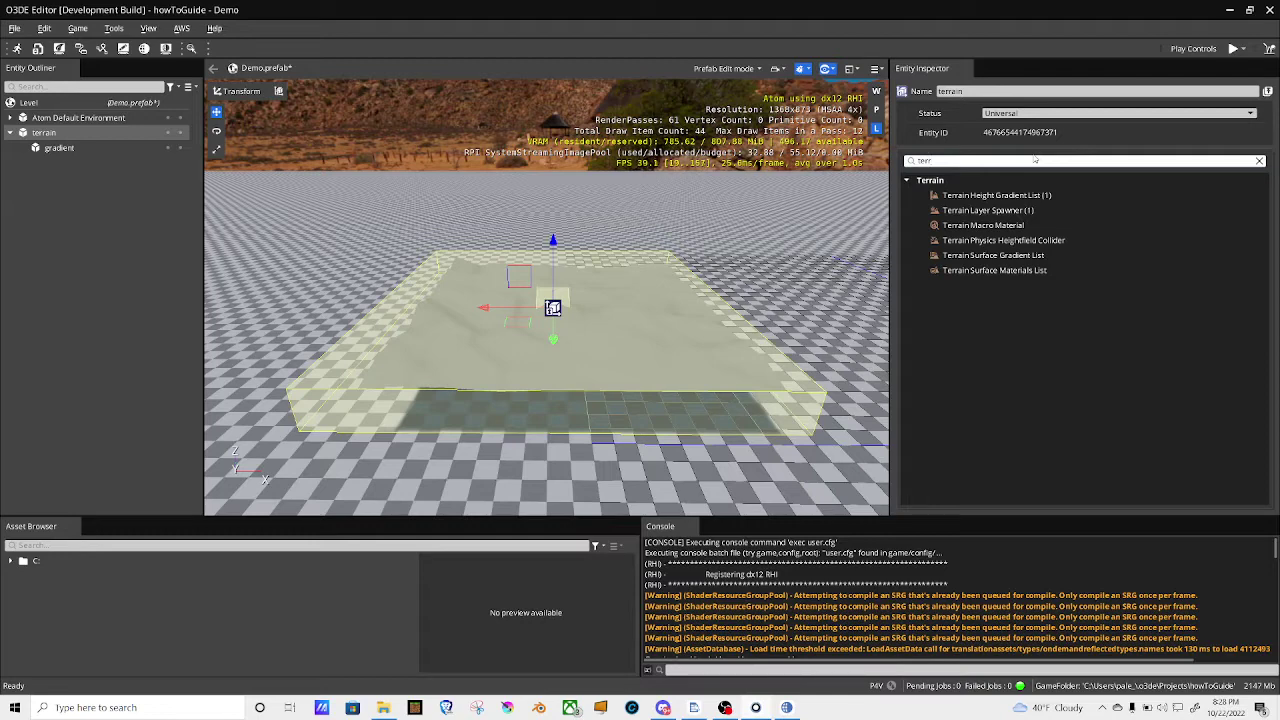
left_click(1047, 271)
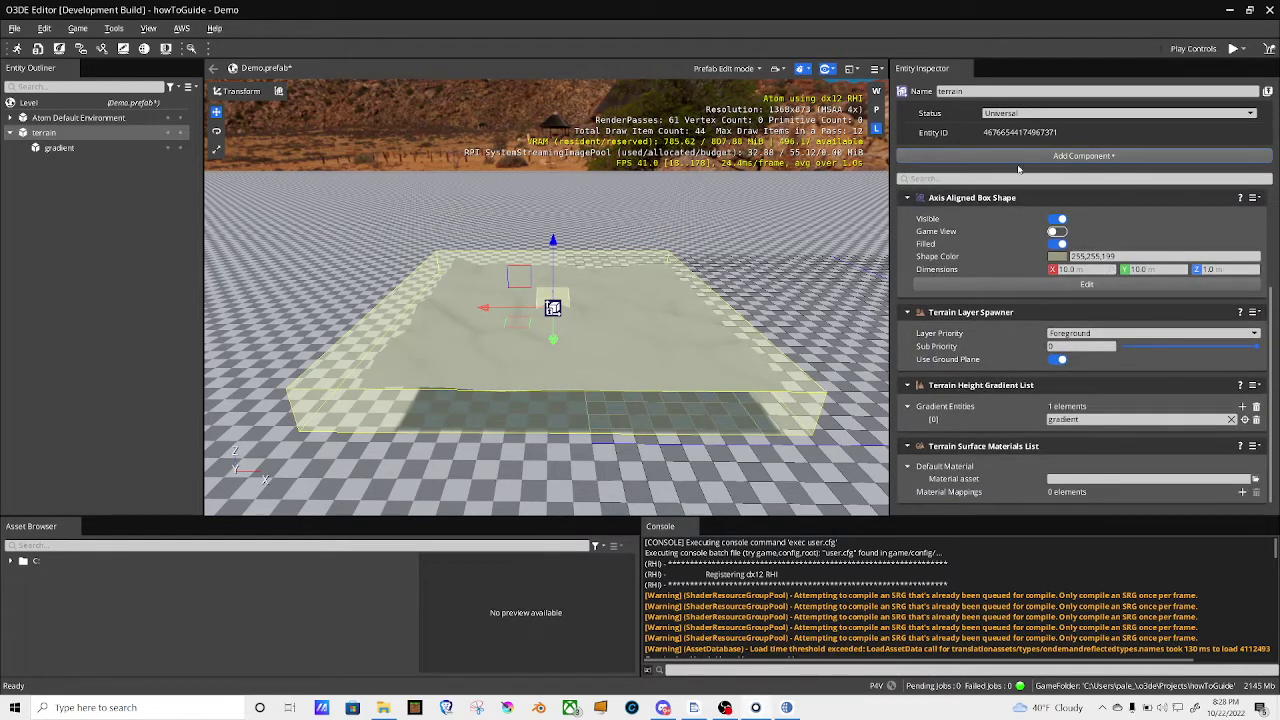
left_click(1083, 155)
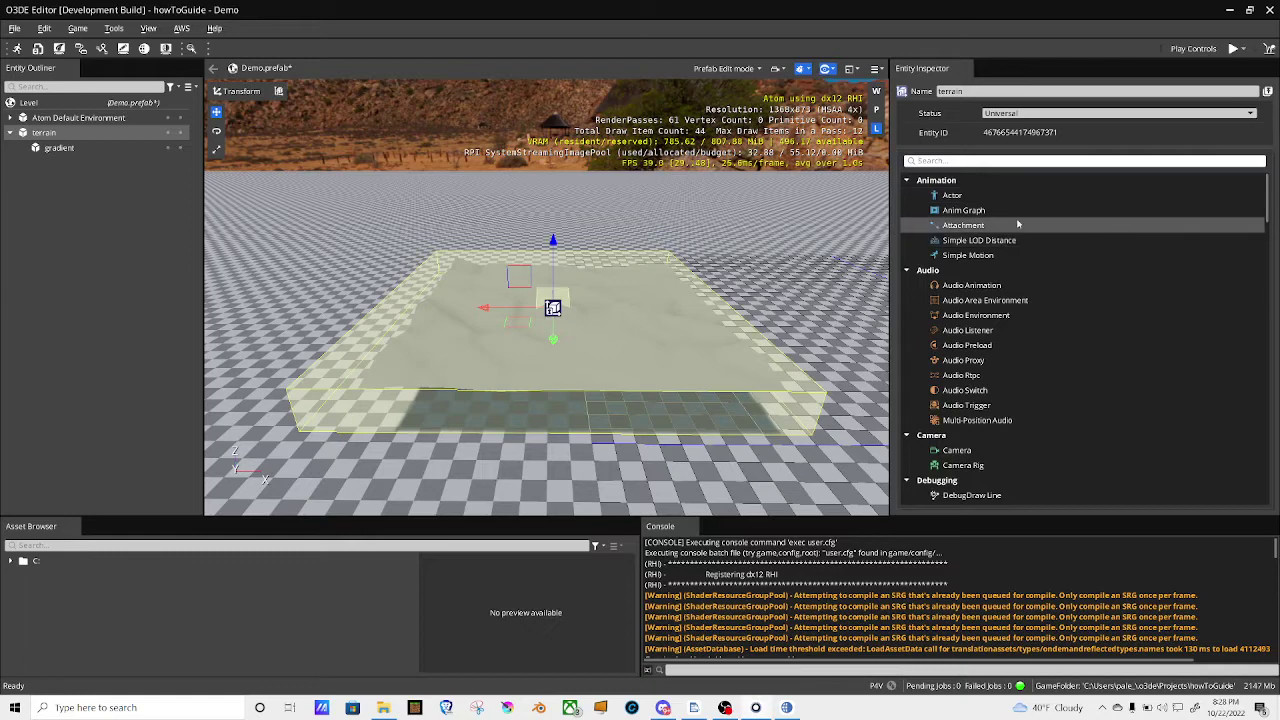
type("terr")
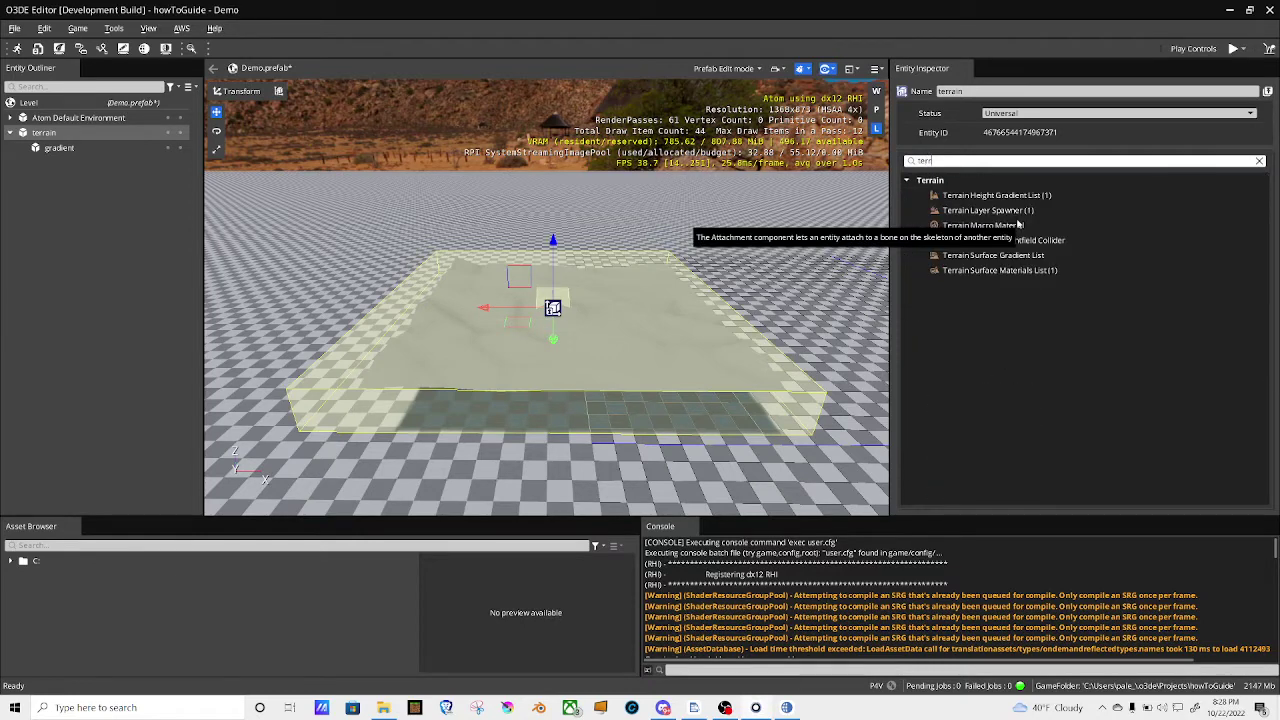
left_click(1036, 256)
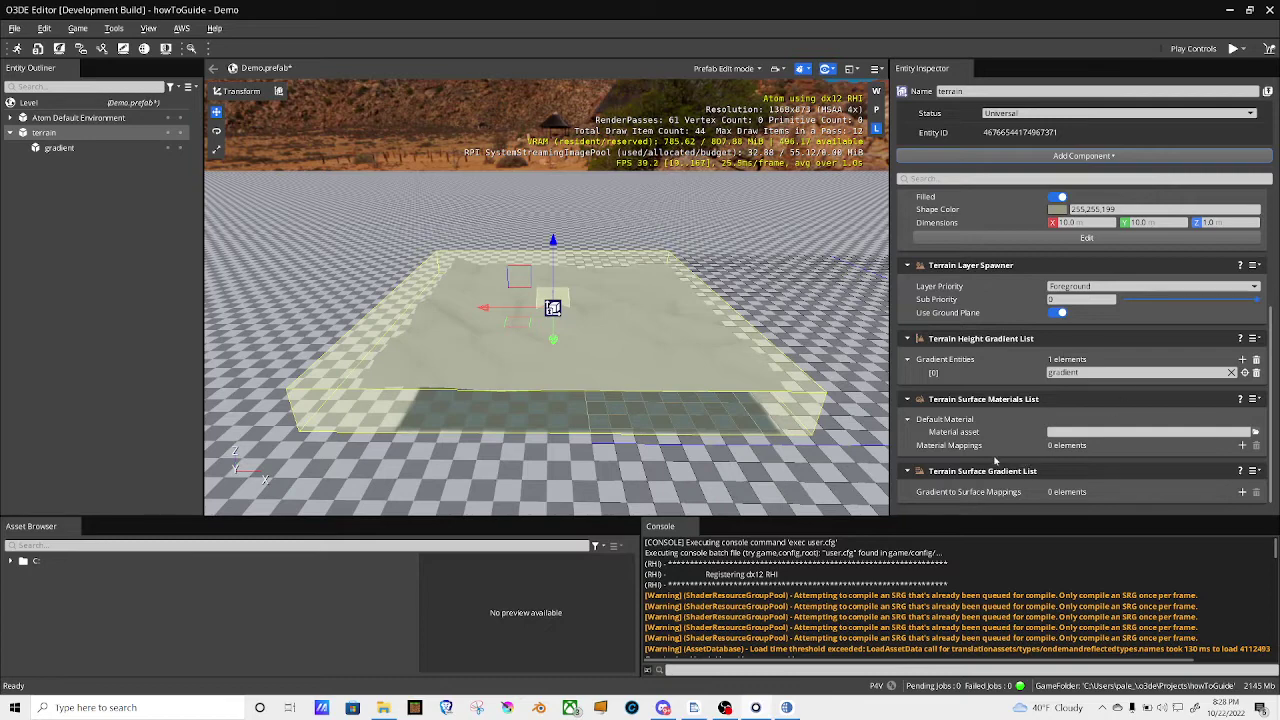
Step: Assign grass.material as the default material in the Terrain Surface Materials List
left_click(1256, 432)
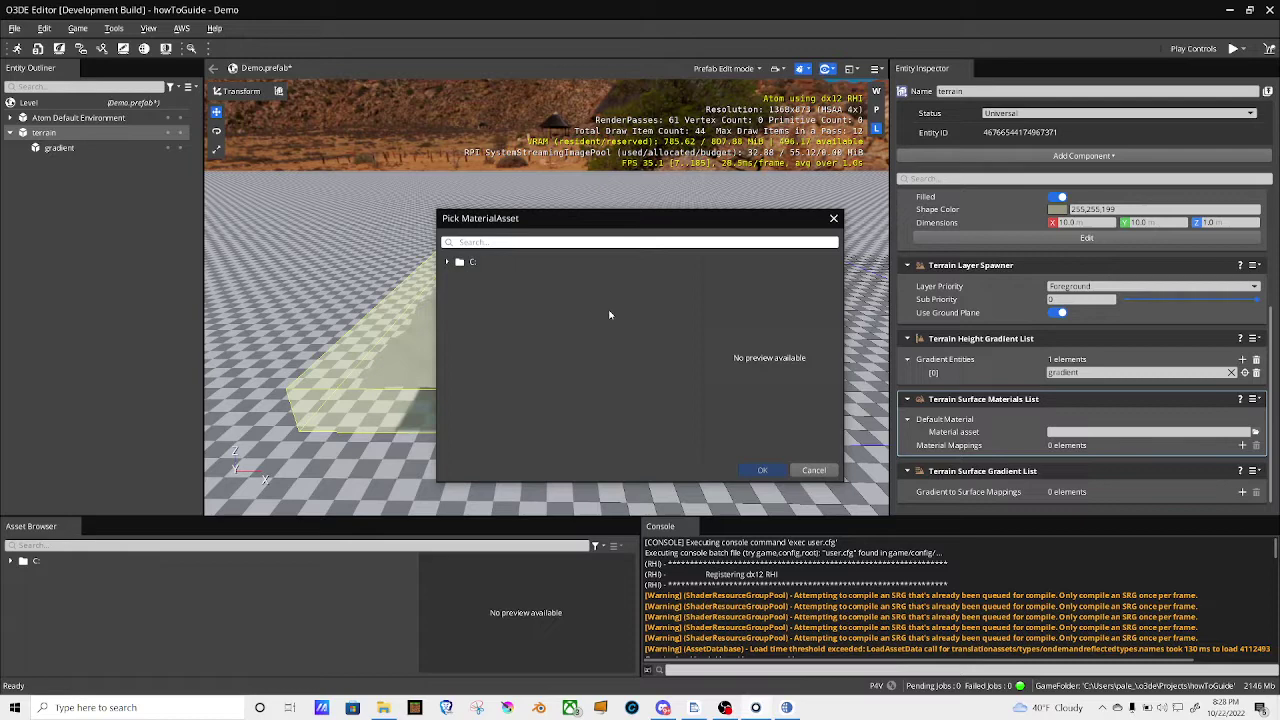
type("grass")
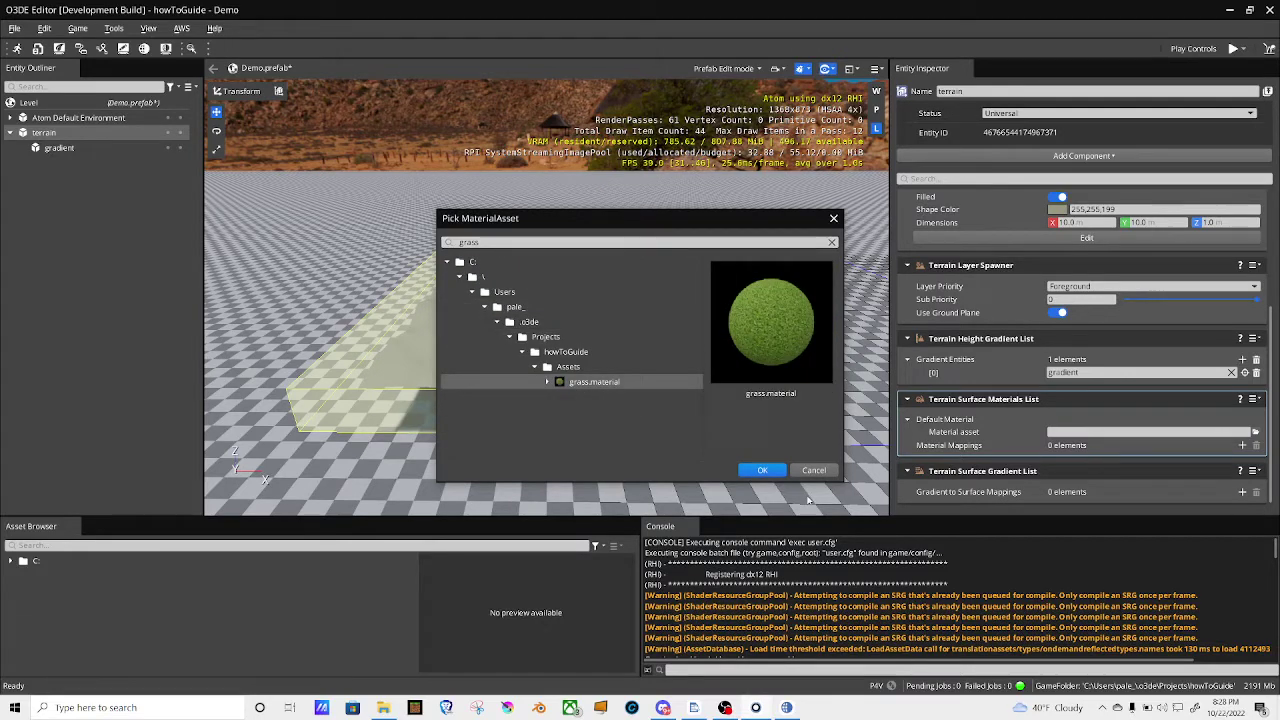
left_click(758, 471)
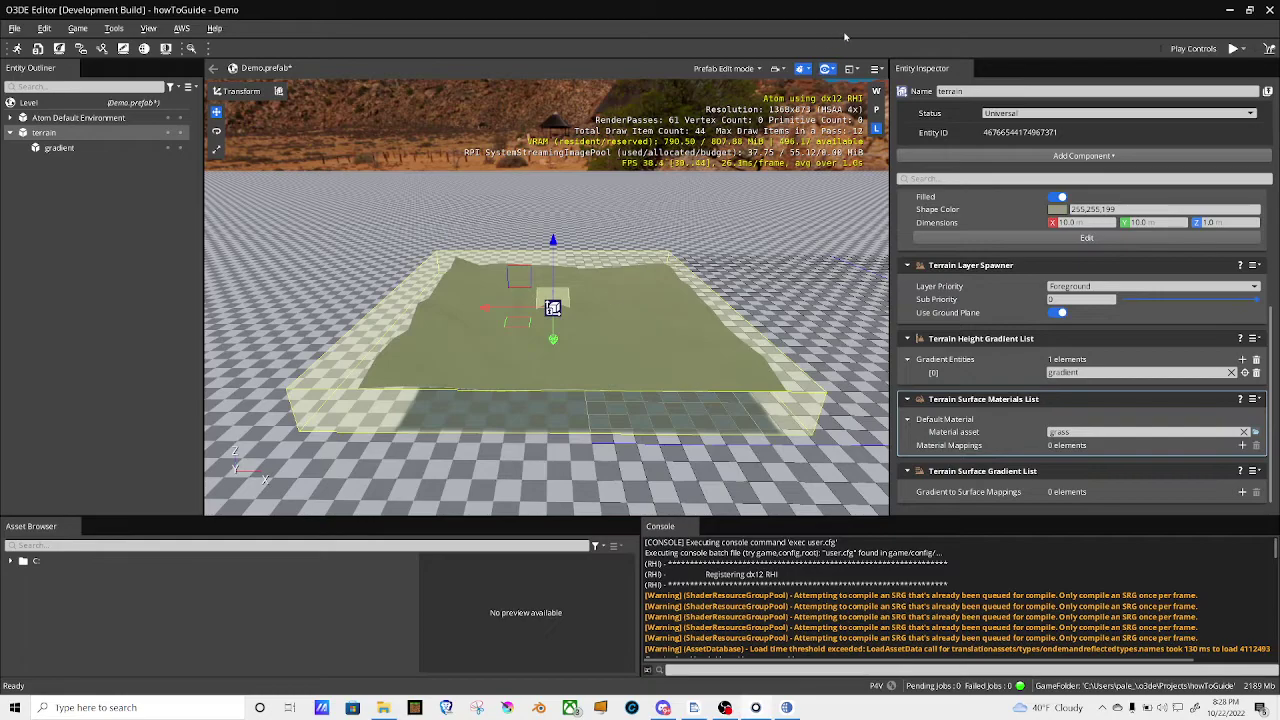
Step: Hide the viewport helpers and inspect the grass material on the terrain up close
left_click(831, 69)
left_click(834, 83)
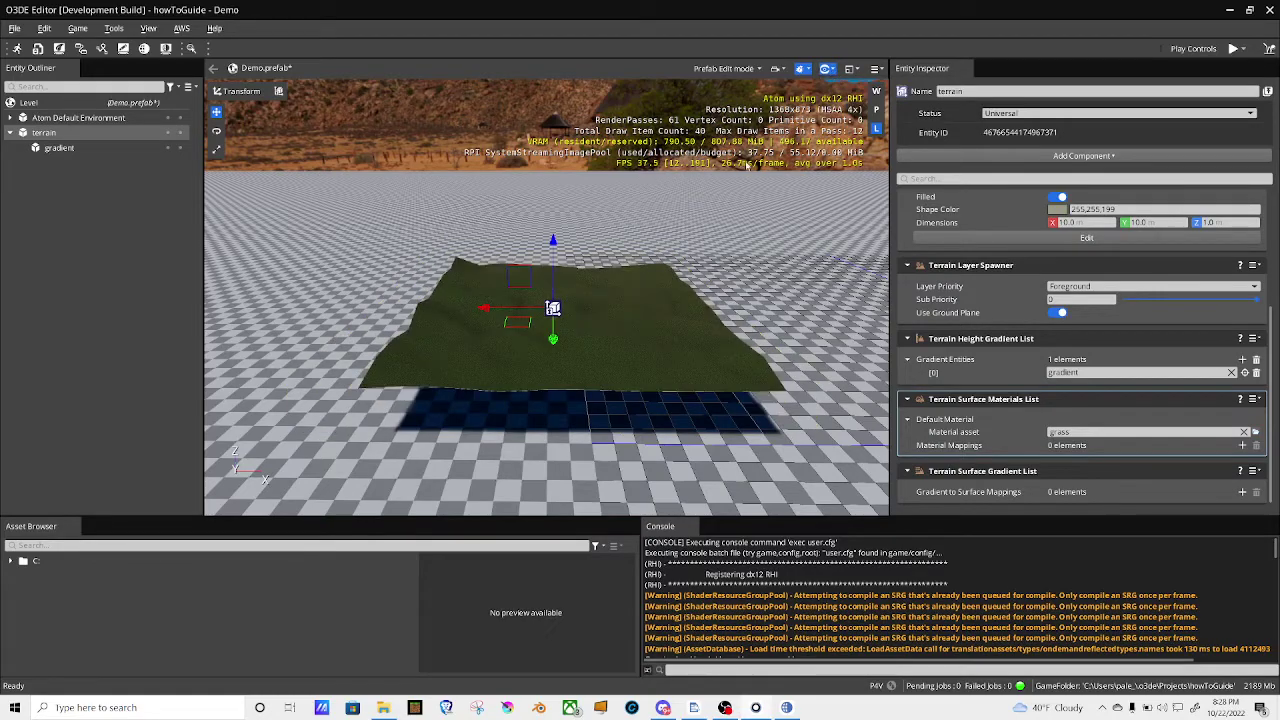
right_click_drag(700, 215, 618, 268)
key("w")
key("w")
key("s")
key("w")
right_click_drag(665, 163, 705, 250)
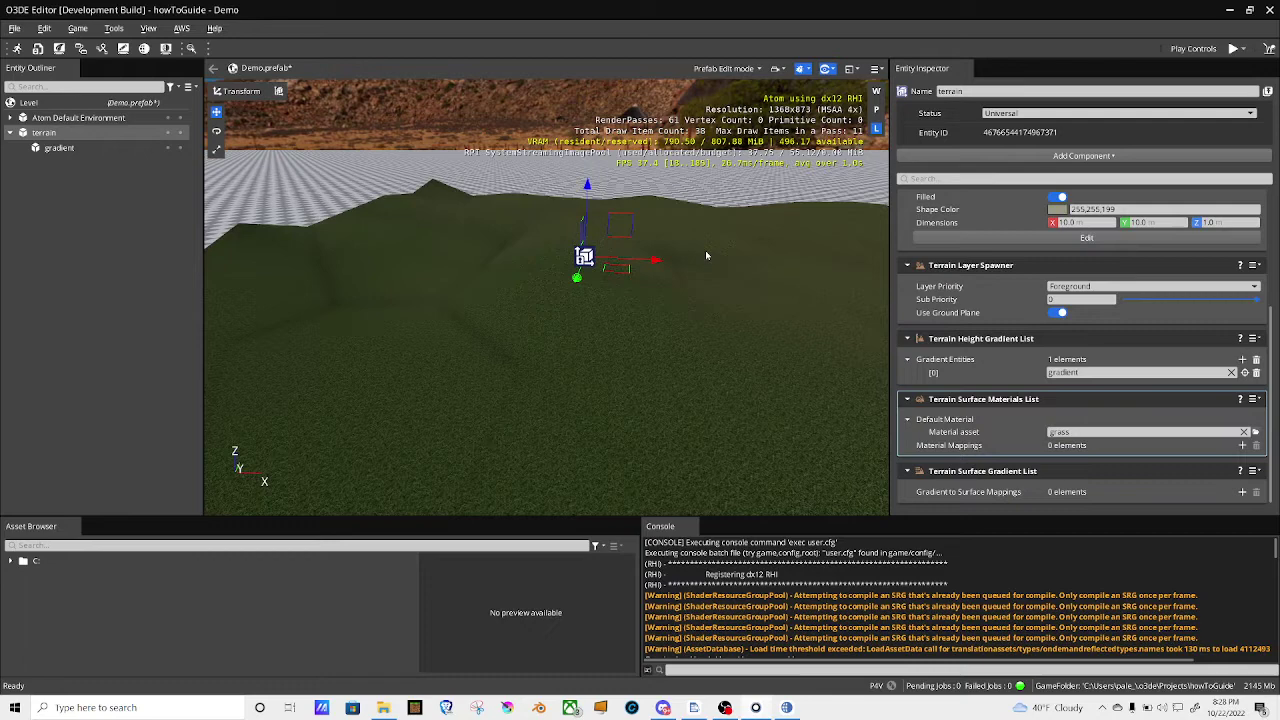
Step: Add a material mapping to the Terrain Surface Materials List and assign the dirt material to it
left_click(1242, 445)
scroll(1170, 447, "down", 2)
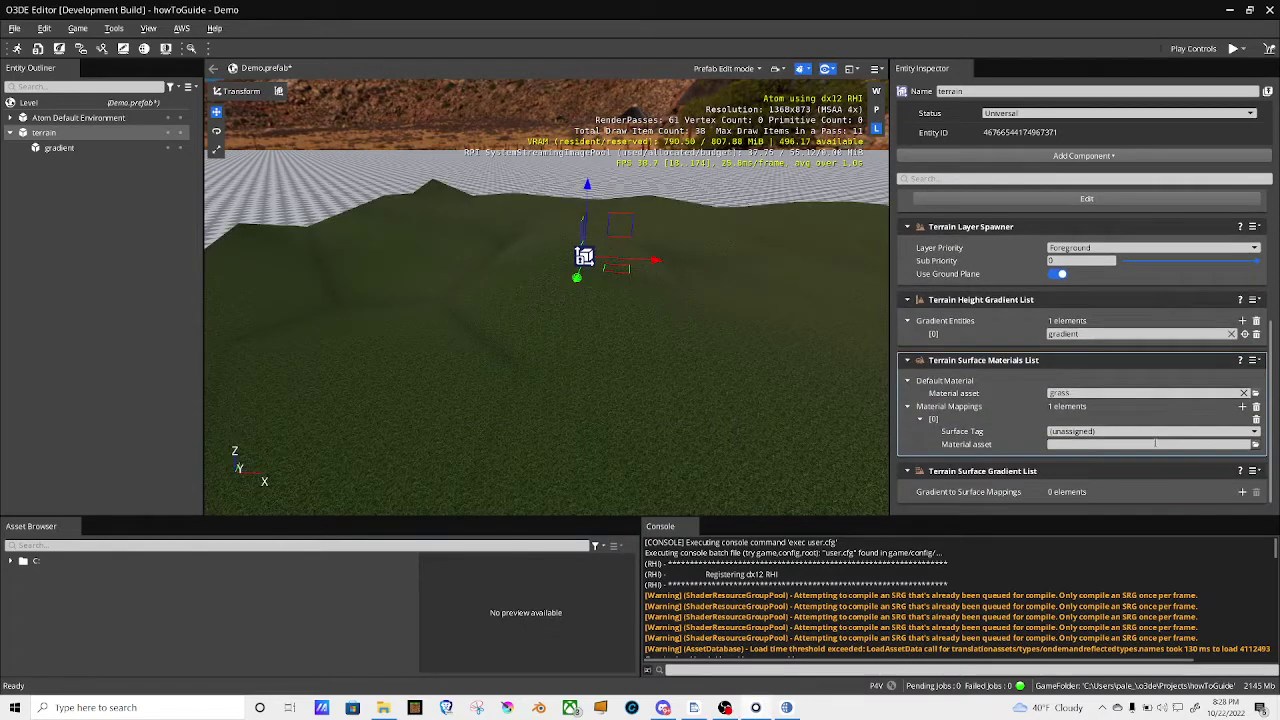
left_click(1060, 445)
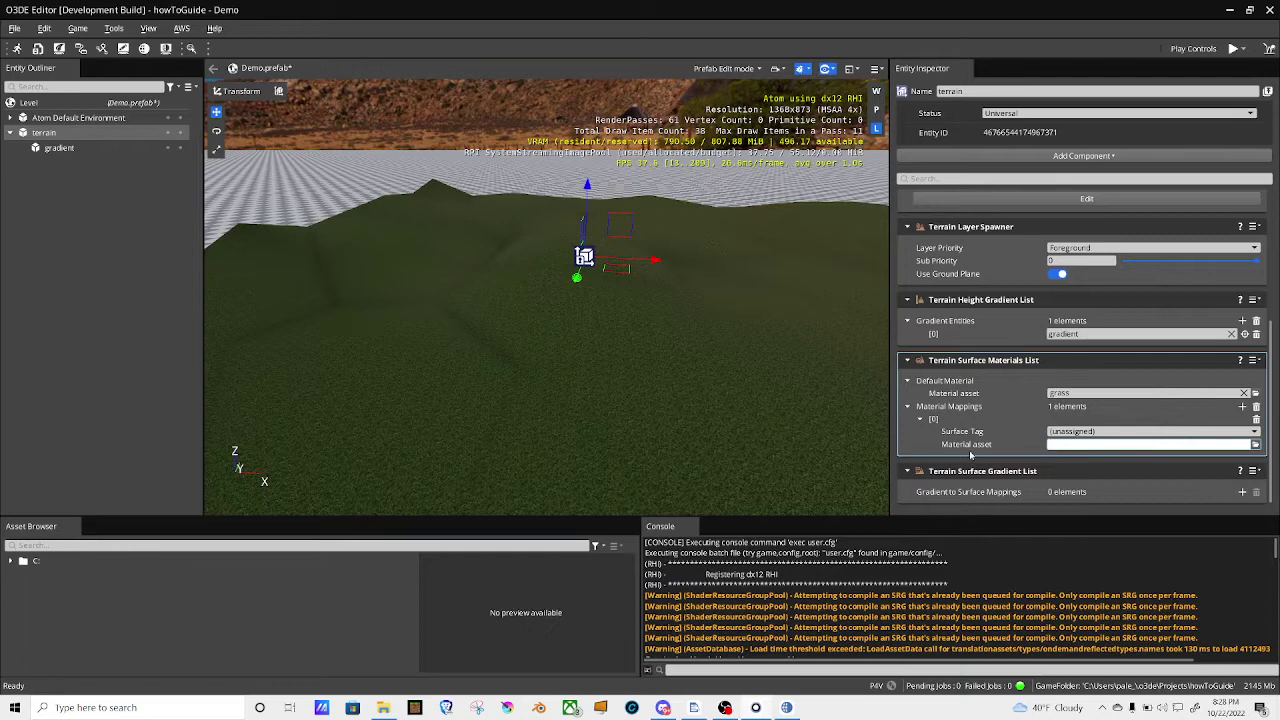
left_click(1255, 446)
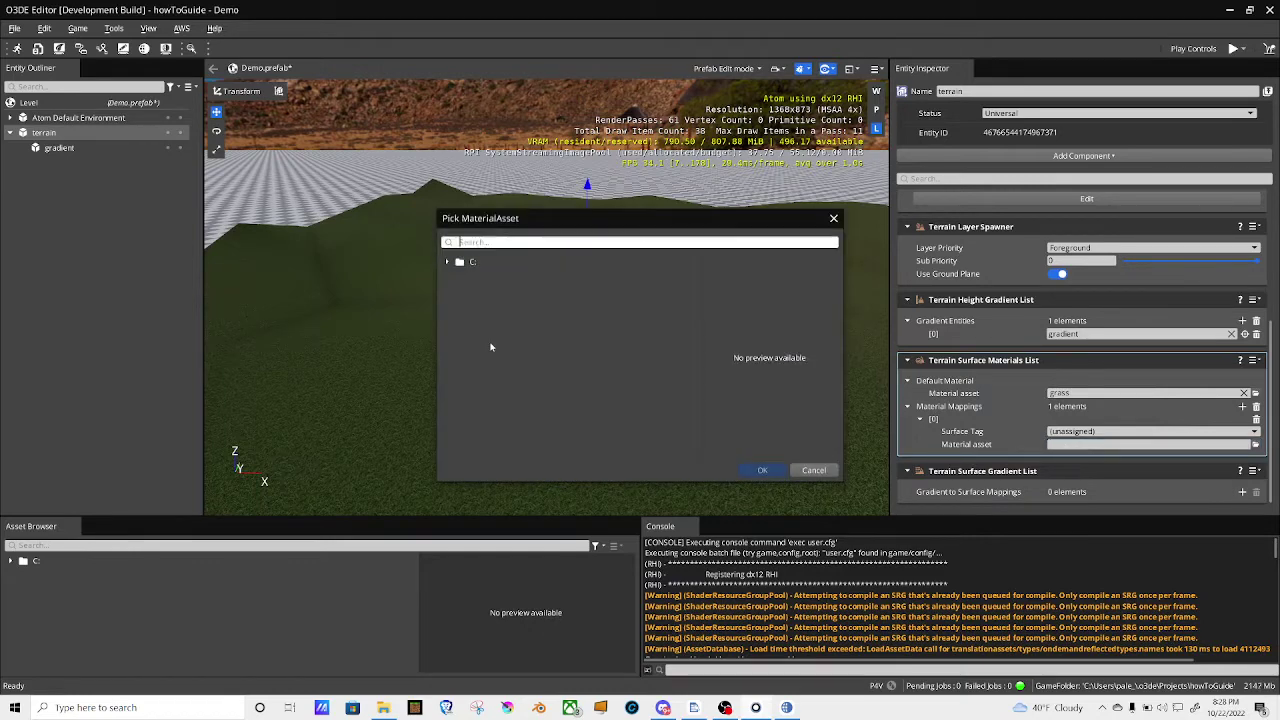
type("ci")
key("BackSpace")
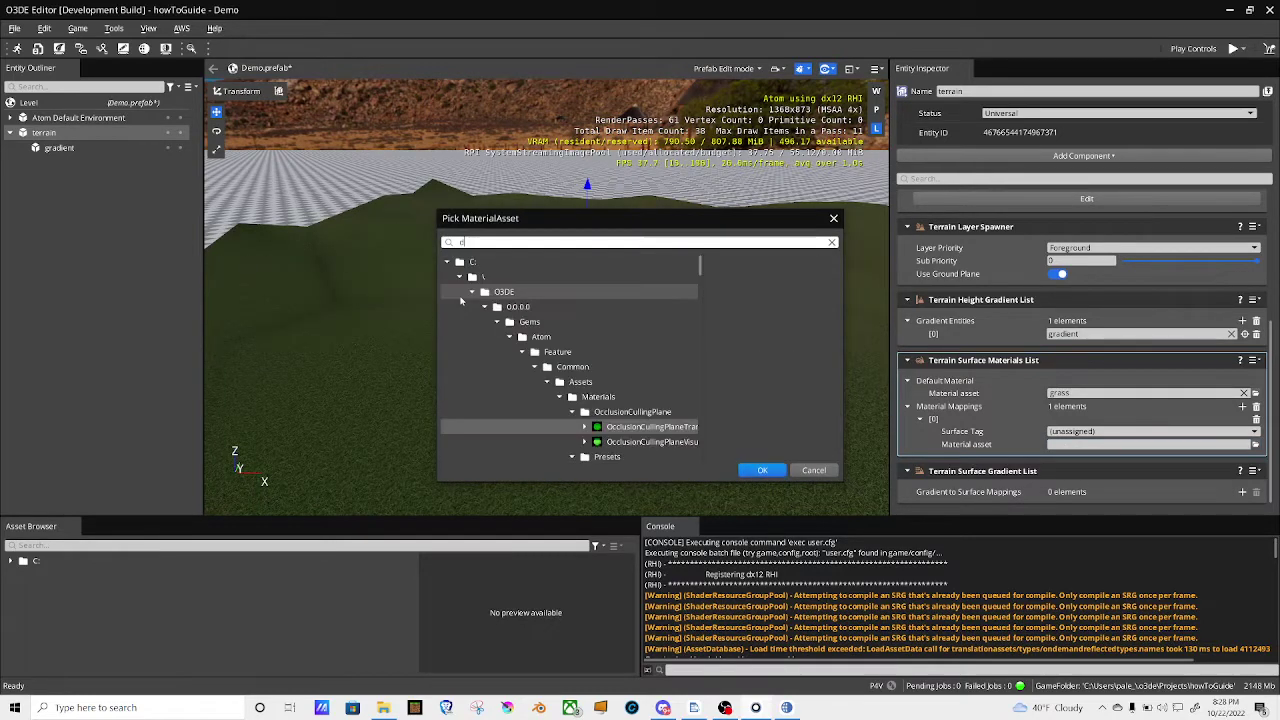
type("irt")
key("Return")
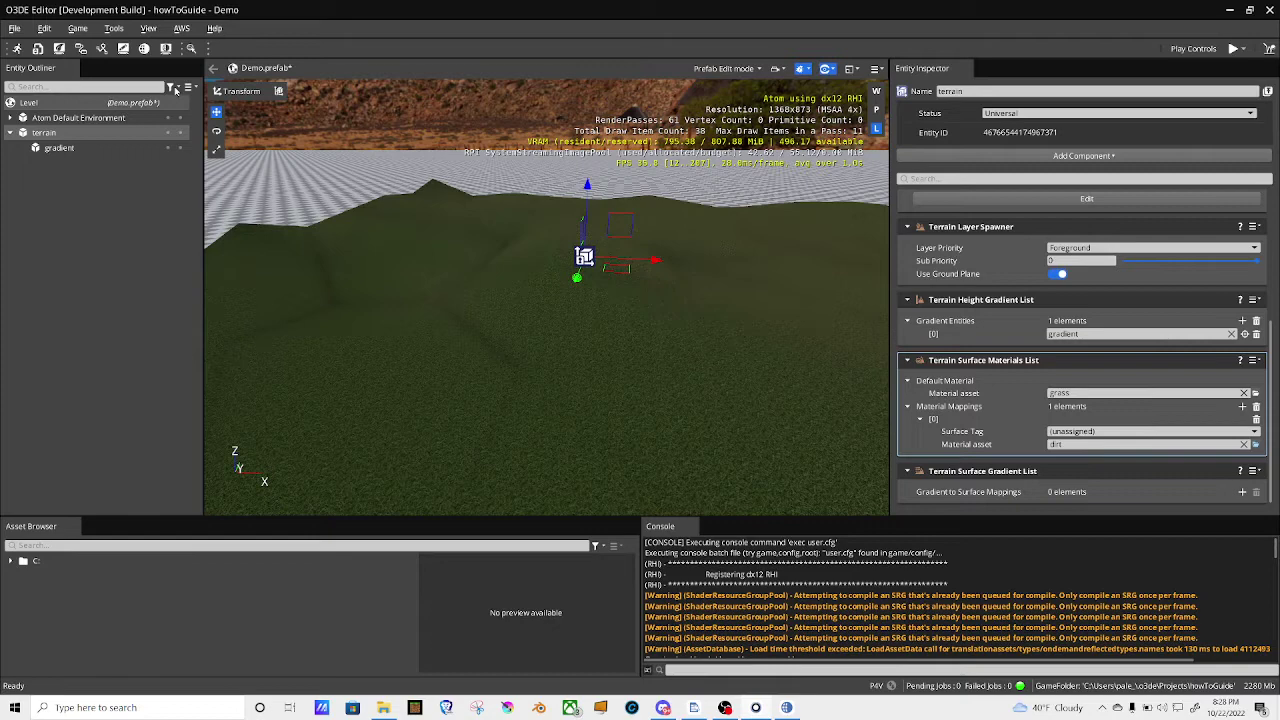
Step: Create a Surface Tag Name List asset in the Asset Editor with one tag named dirt
left_click(114, 30)
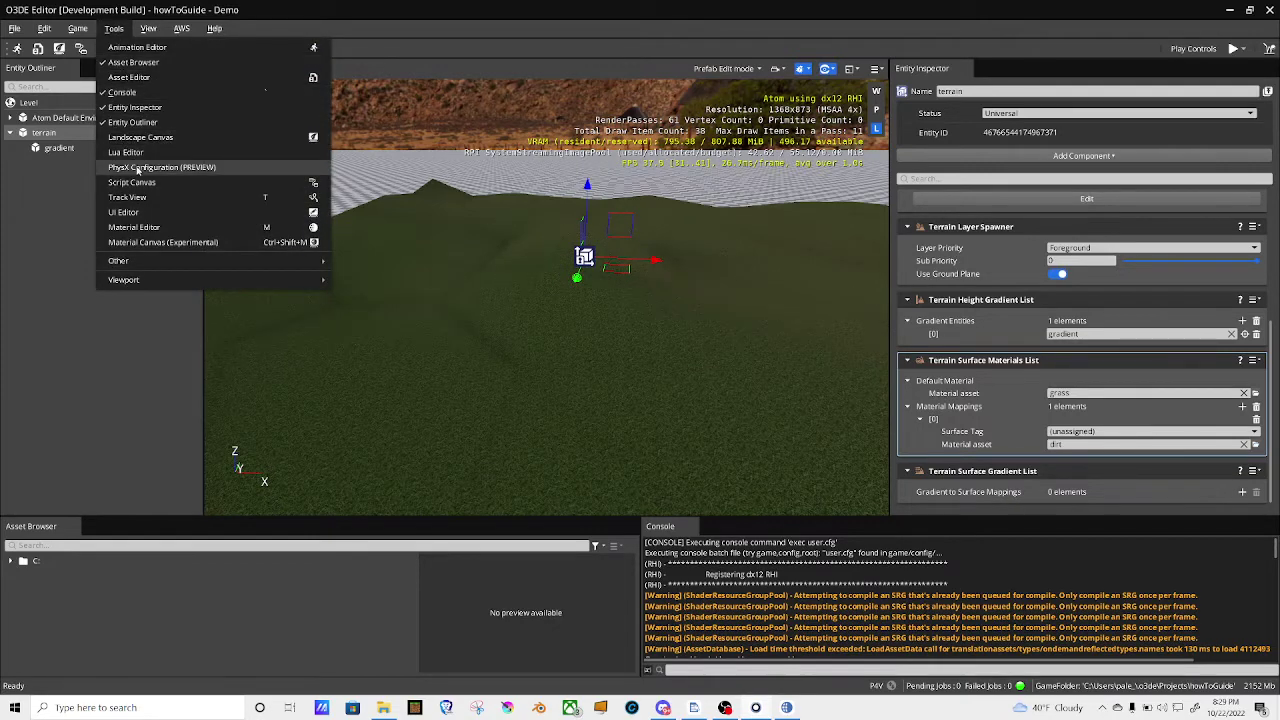
left_click(130, 77)
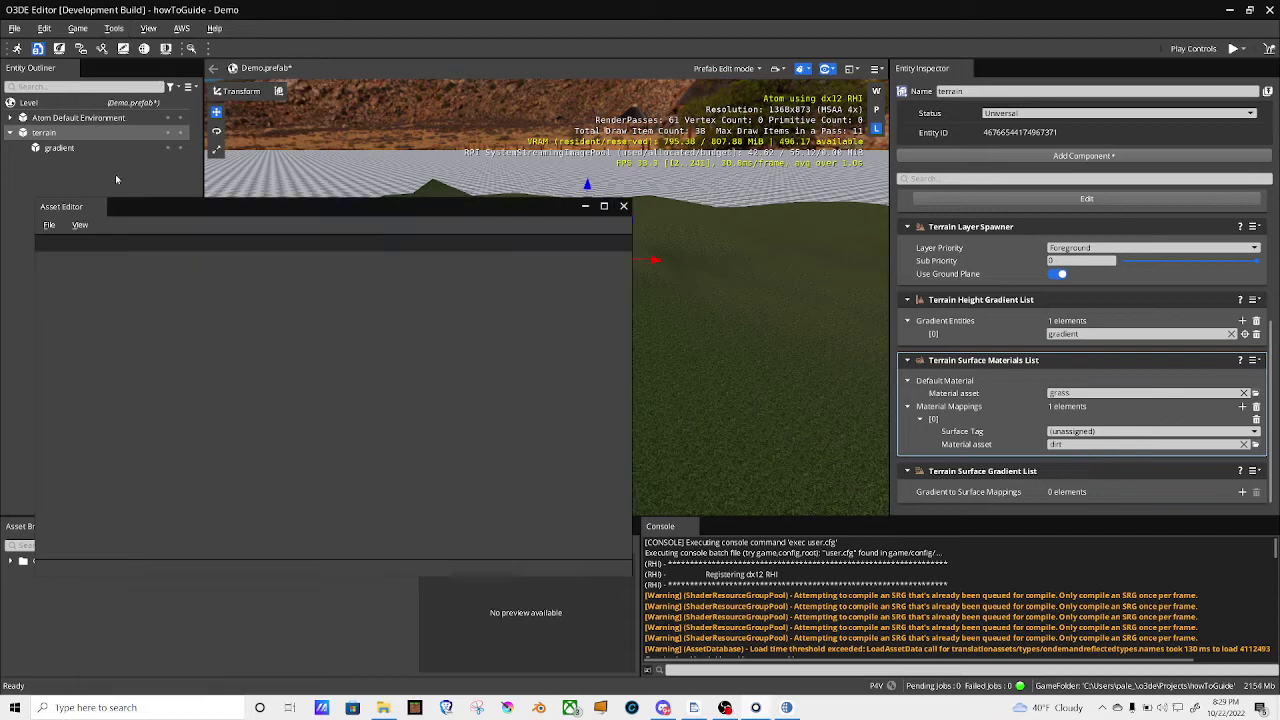
left_click(49, 225)
mouse_move(60, 244)
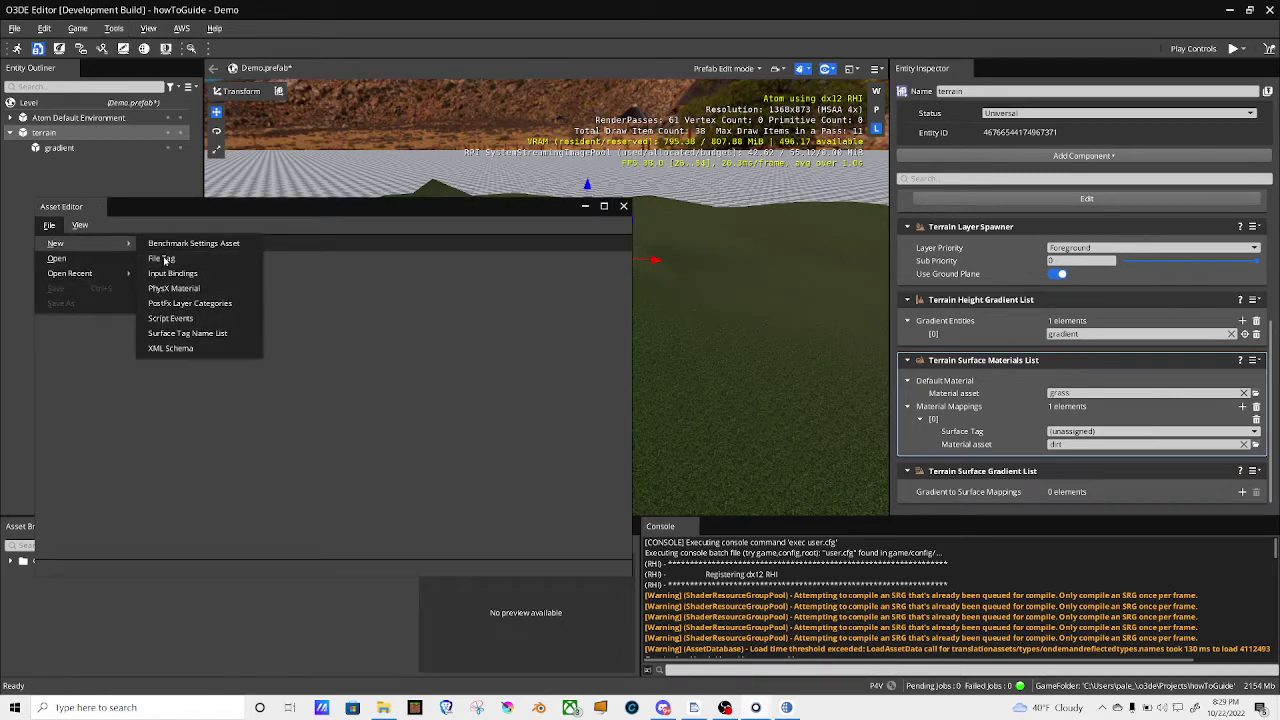
left_click(230, 334)
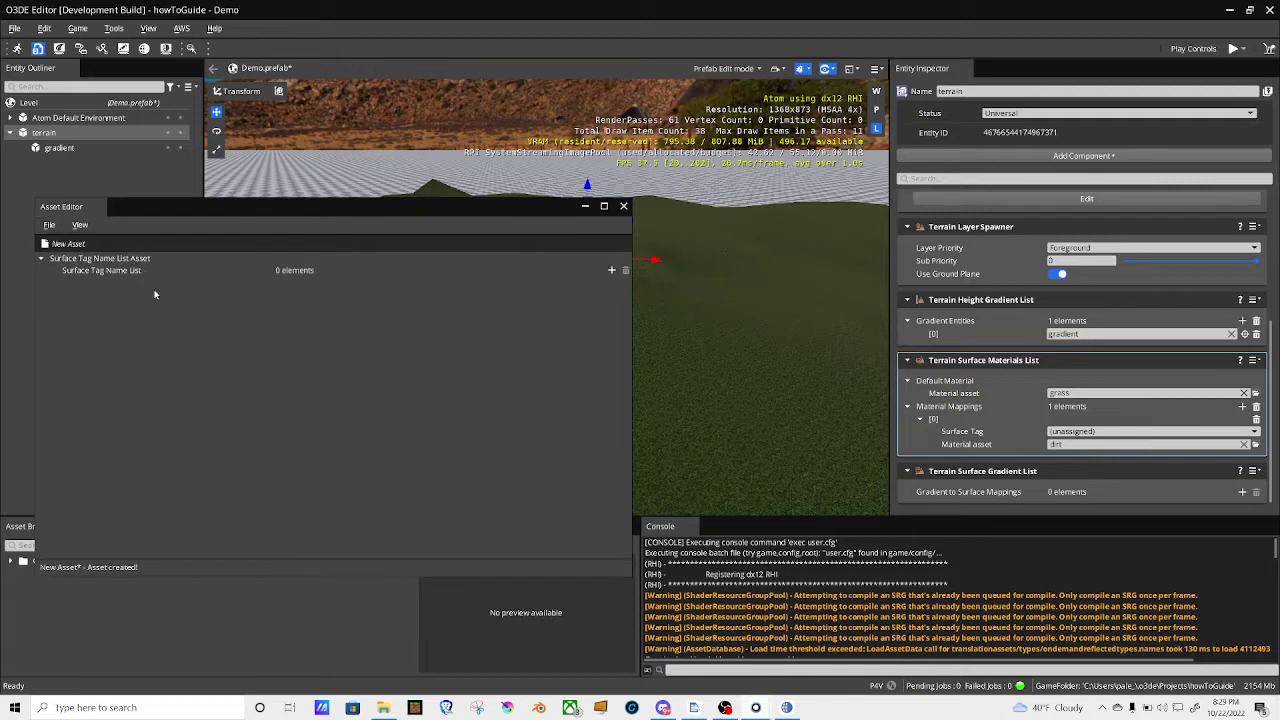
left_click(611, 270)
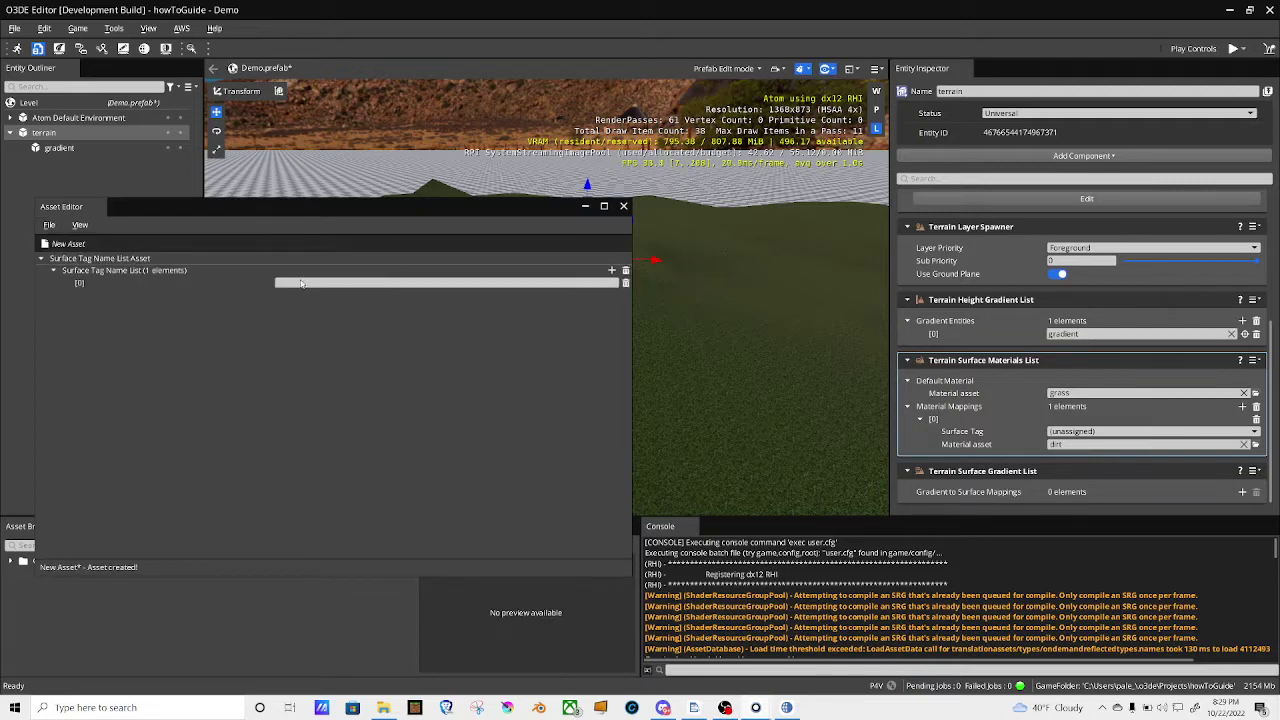
left_click(291, 281)
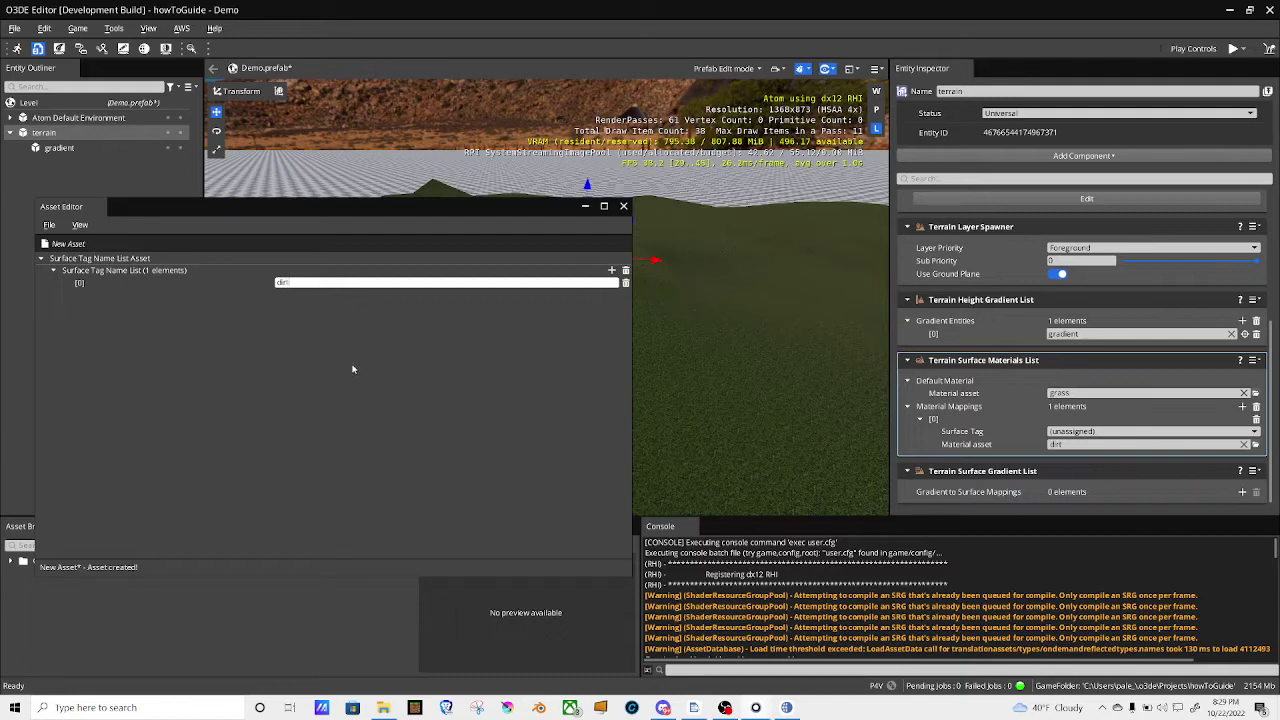
Step: Save the surface tag name list in the howToGuide project folder as tagList, without a space in the file name
key("ctrl+s")
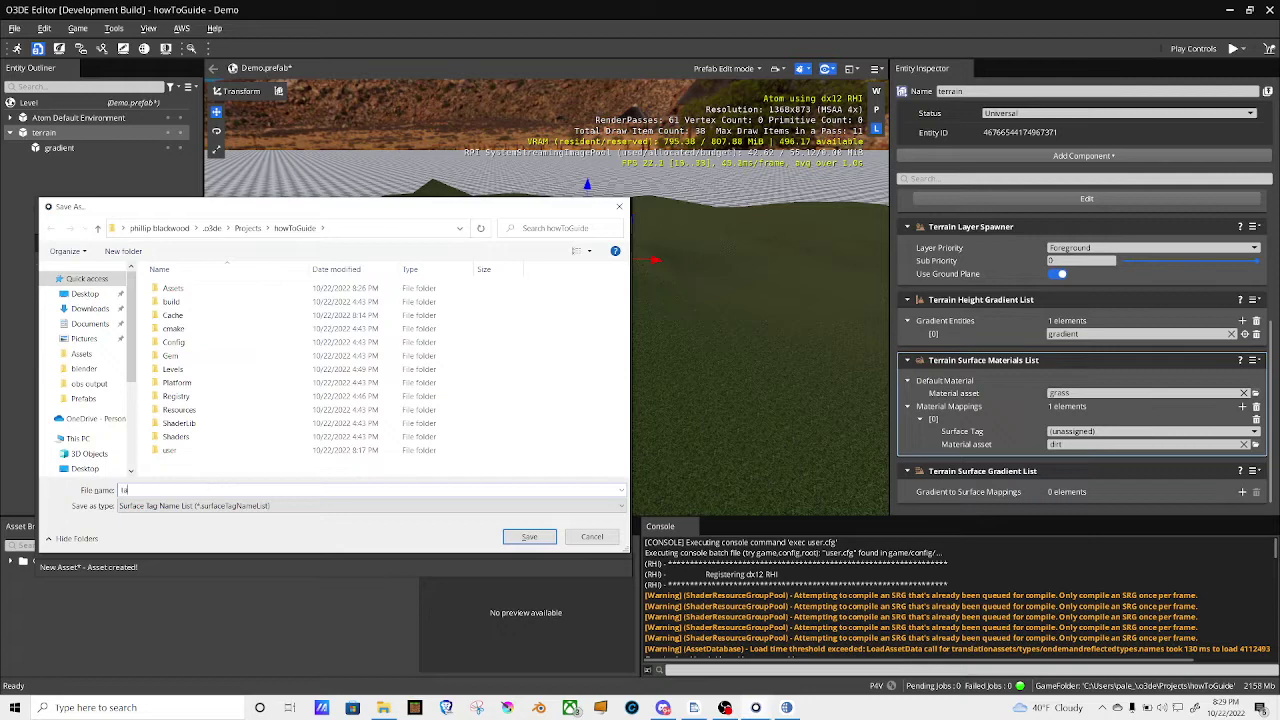
key("Return")
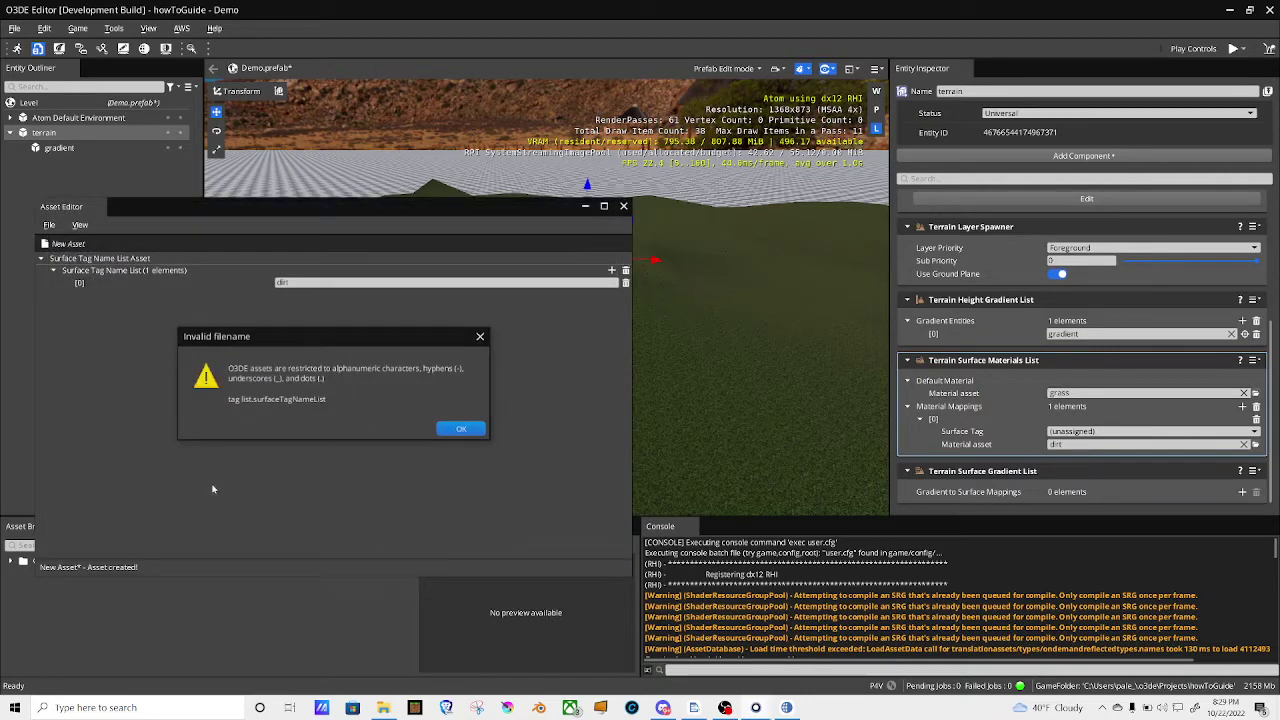
left_click(463, 429)
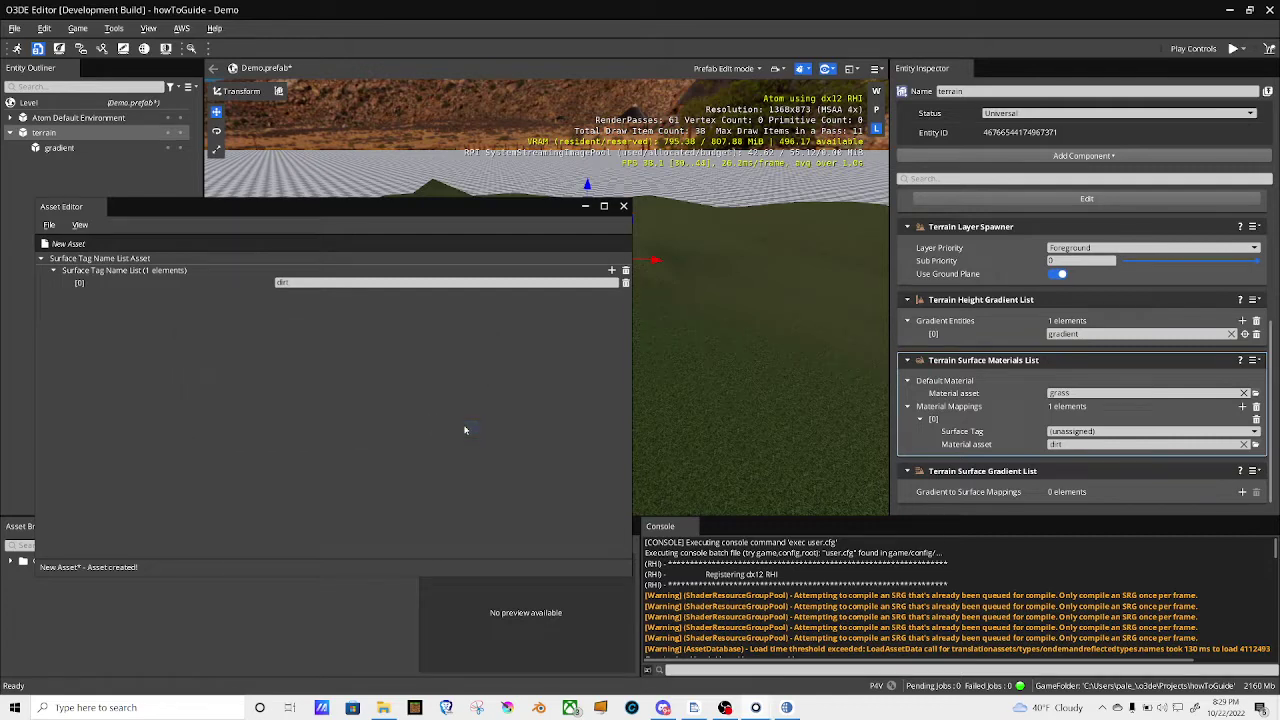
left_click(190, 489)
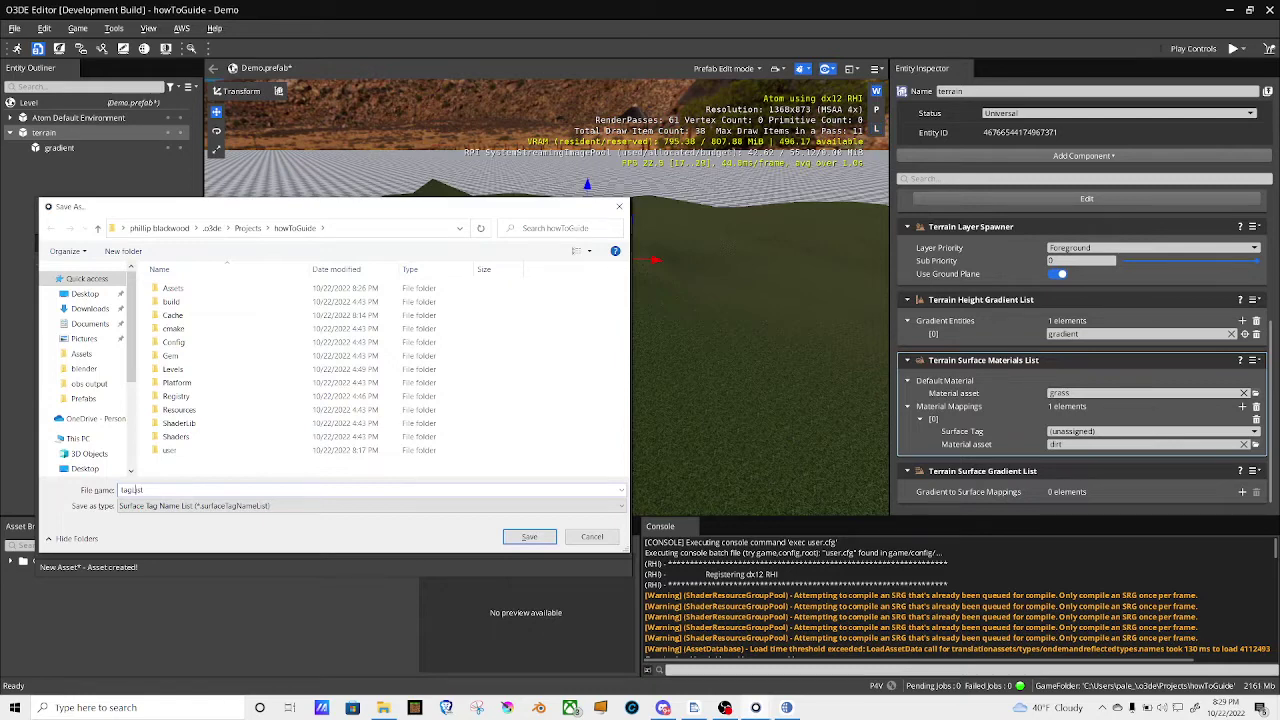
key("Return")
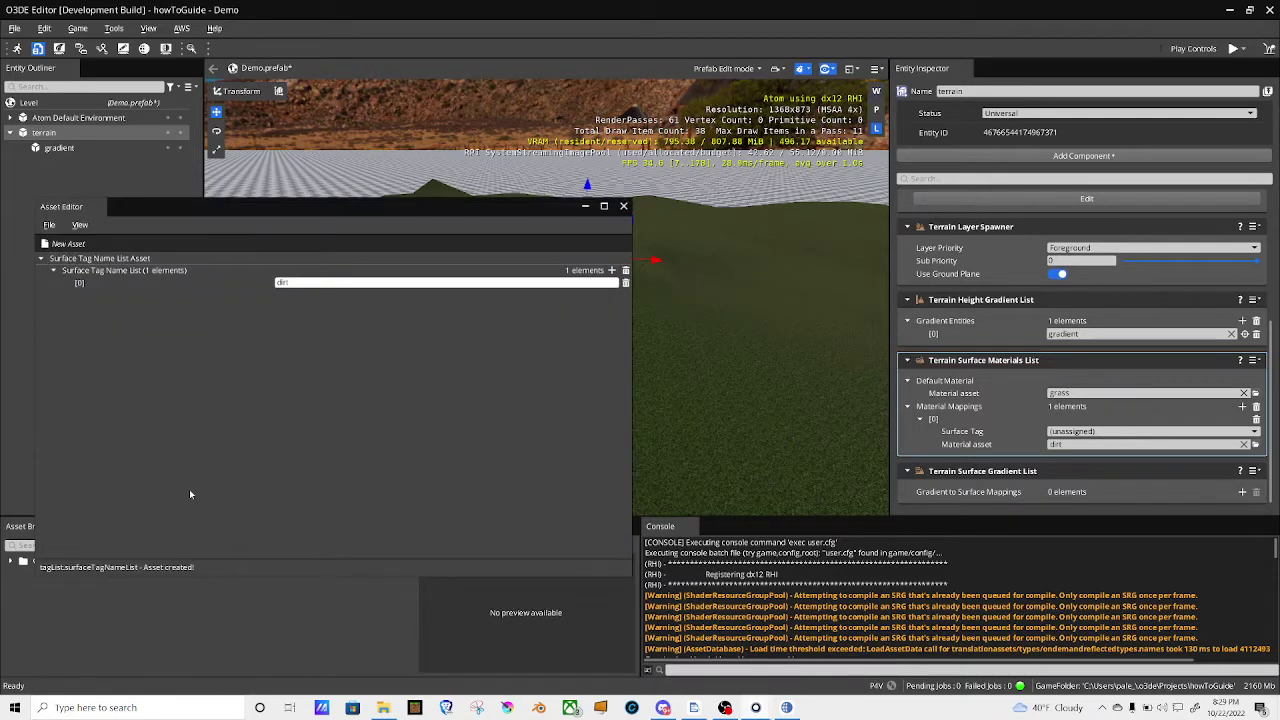
Step: Close the Asset Editor and set the surface tag of the terrain's dirt material mapping to dirt
left_click(623, 206)
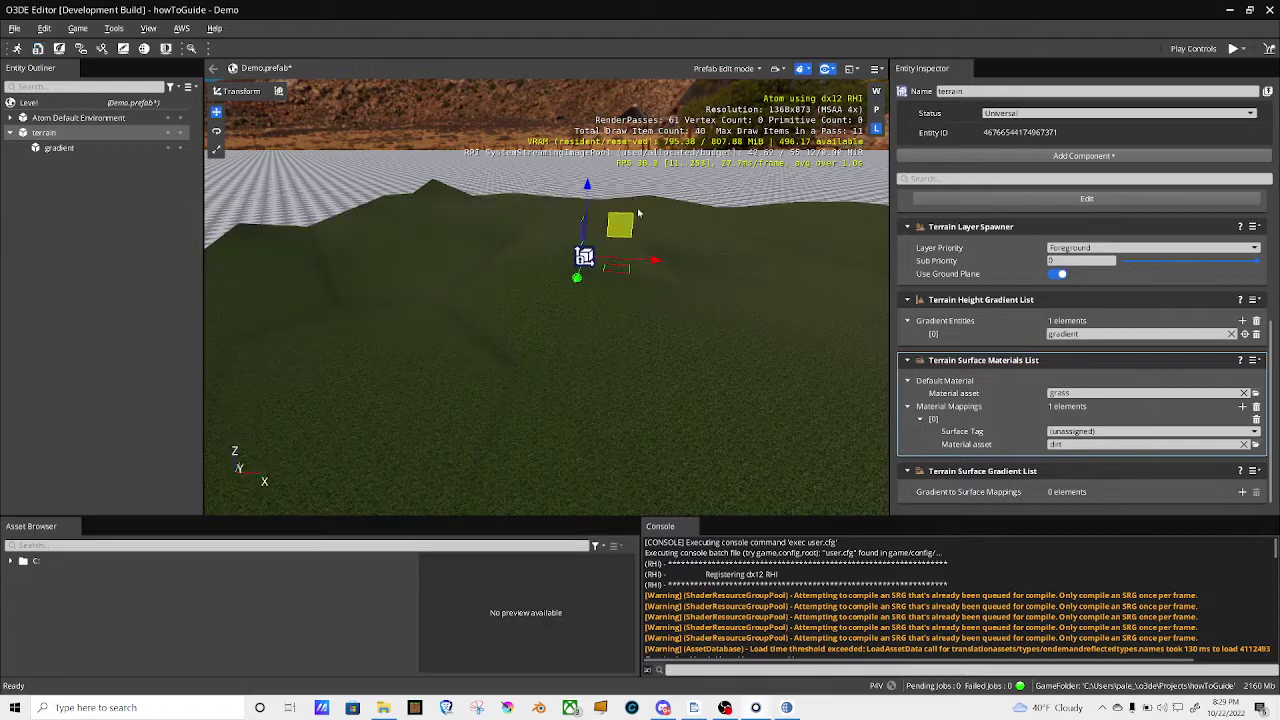
left_click(1108, 433)
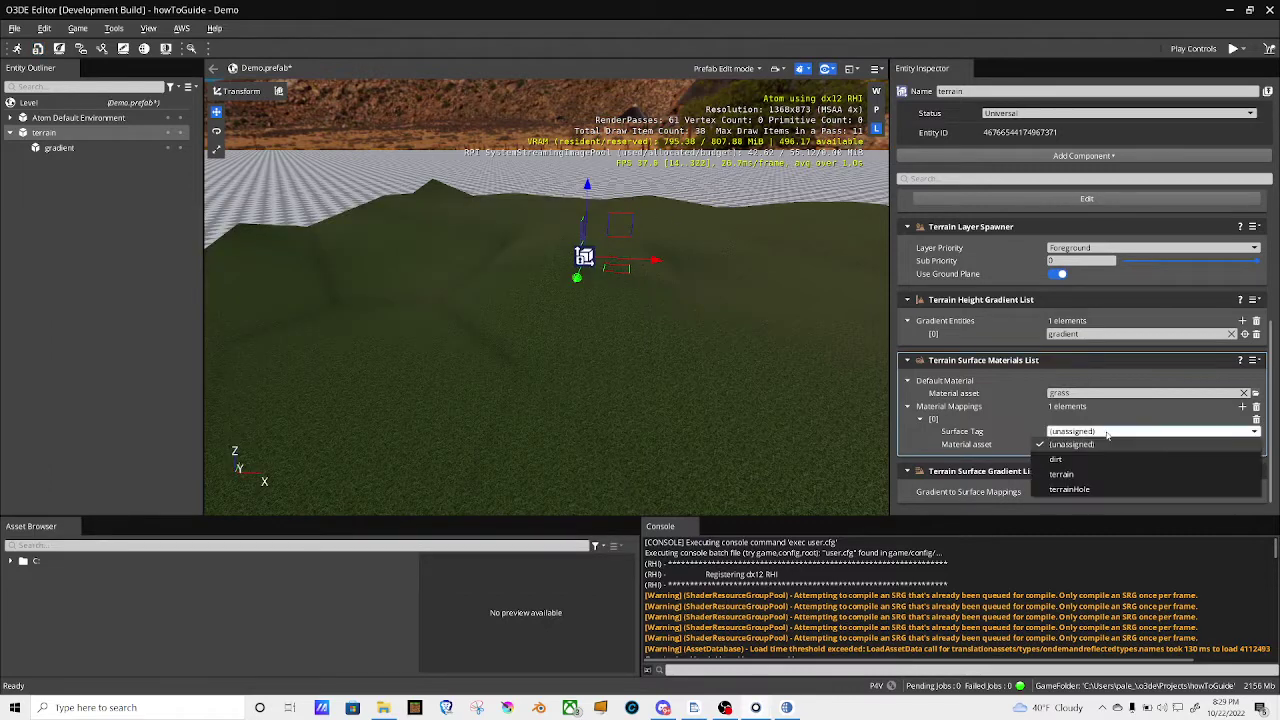
left_click(1057, 461)
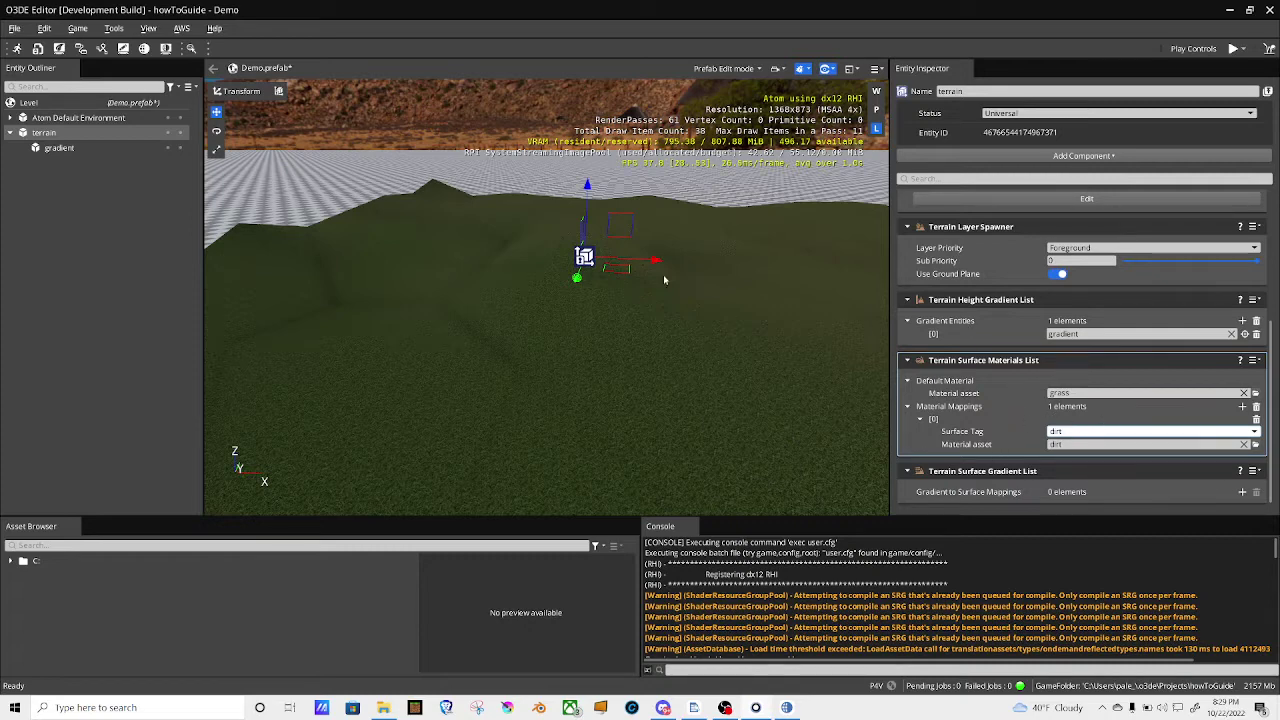
Step: Create a new child entity under the terrain entity
right_click(43, 139)
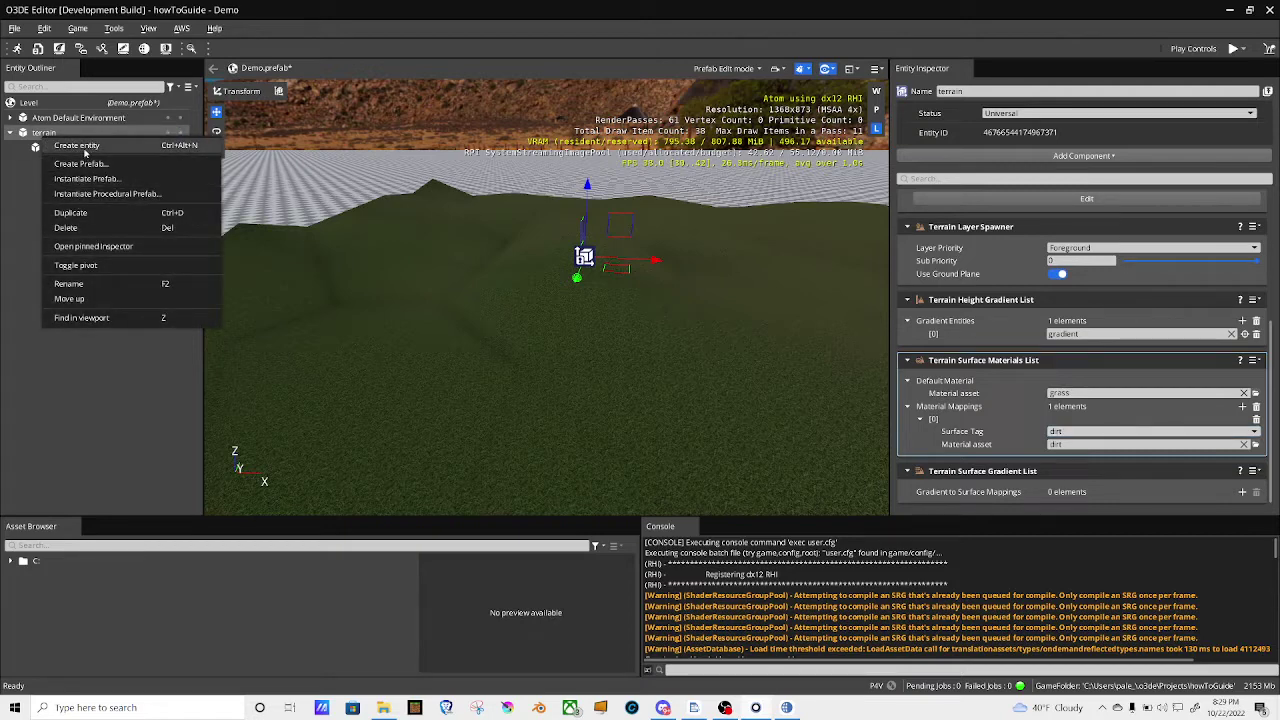
left_click(80, 146)
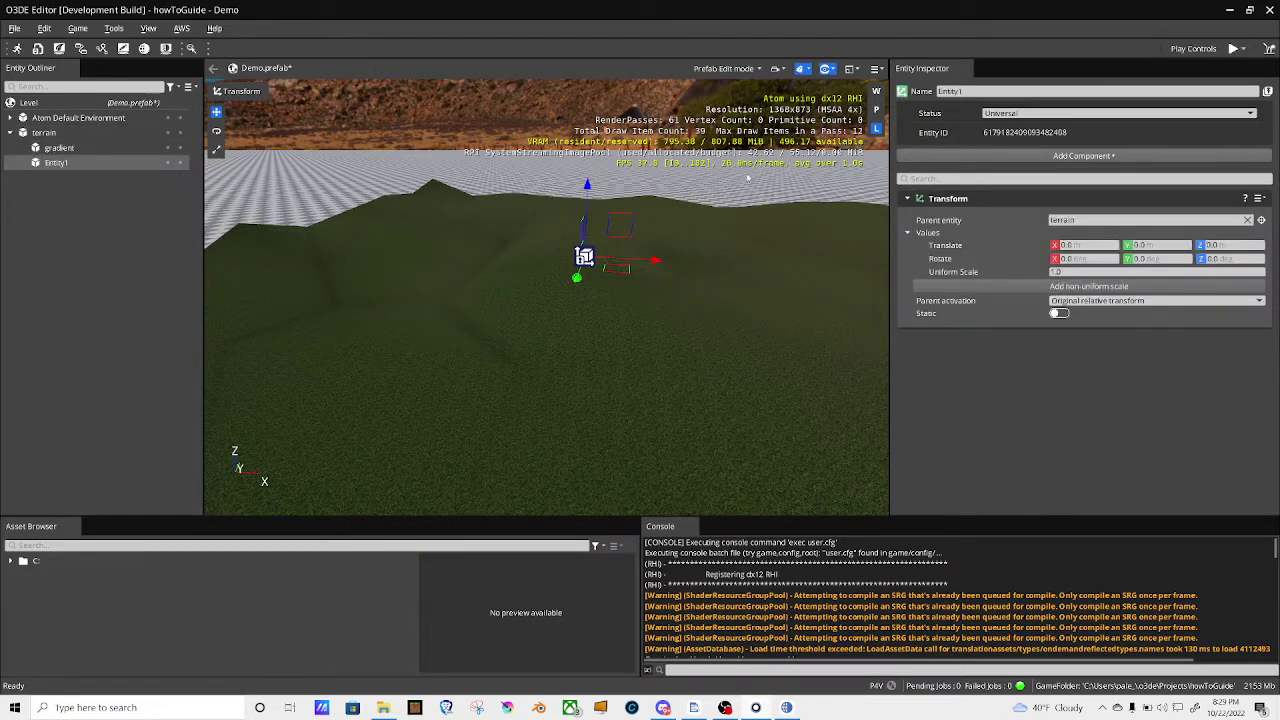
Step: Add a Spline component to the new child entity under terrain
left_click(991, 157)
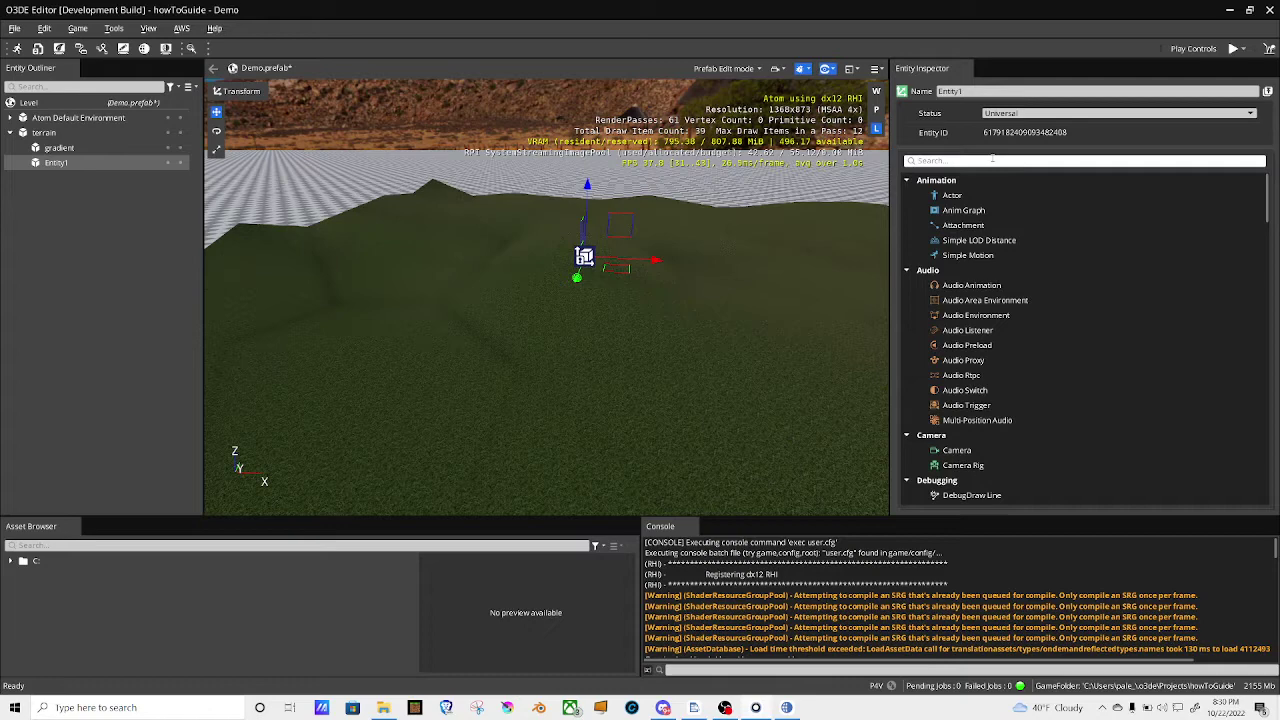
type("sp")
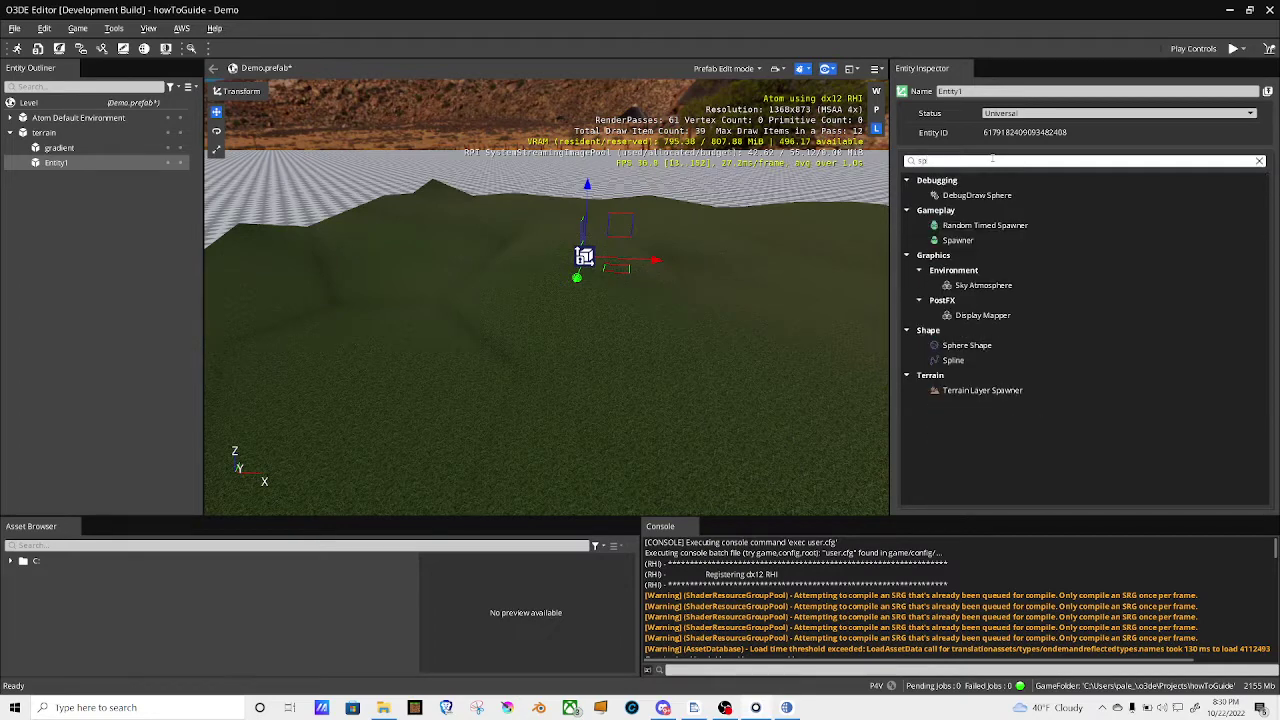
type("lli")
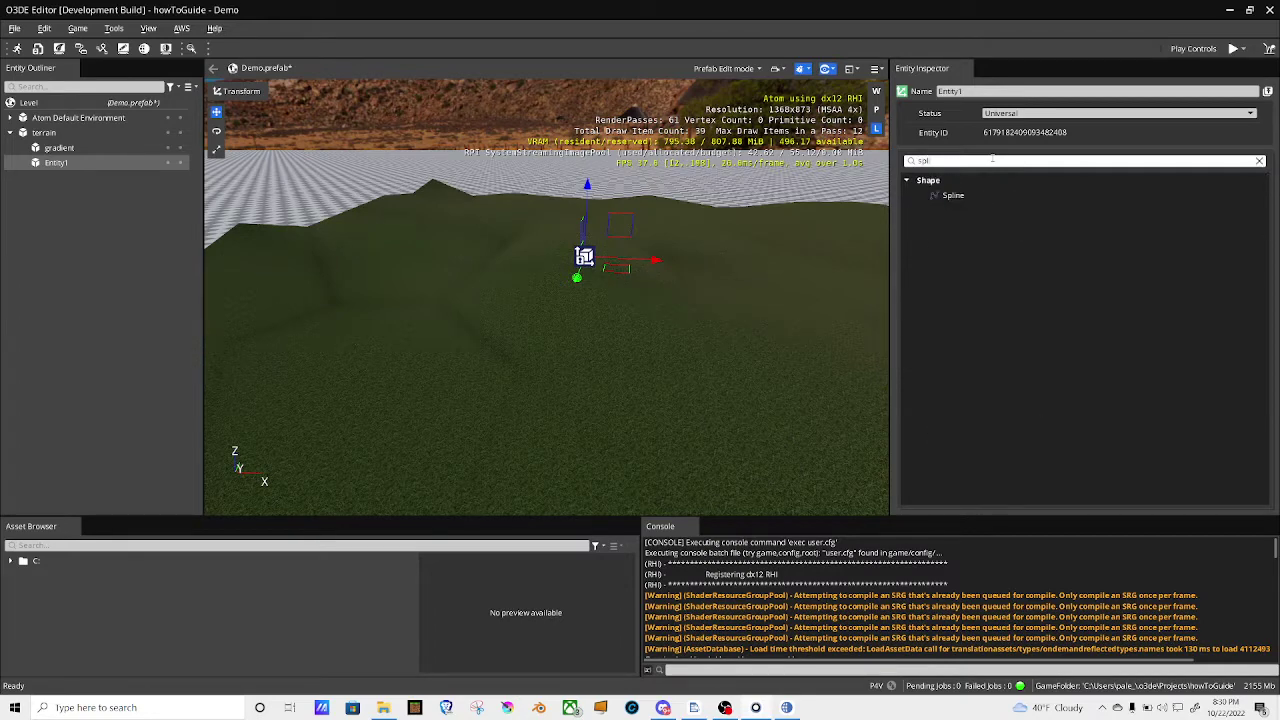
left_click(995, 195)
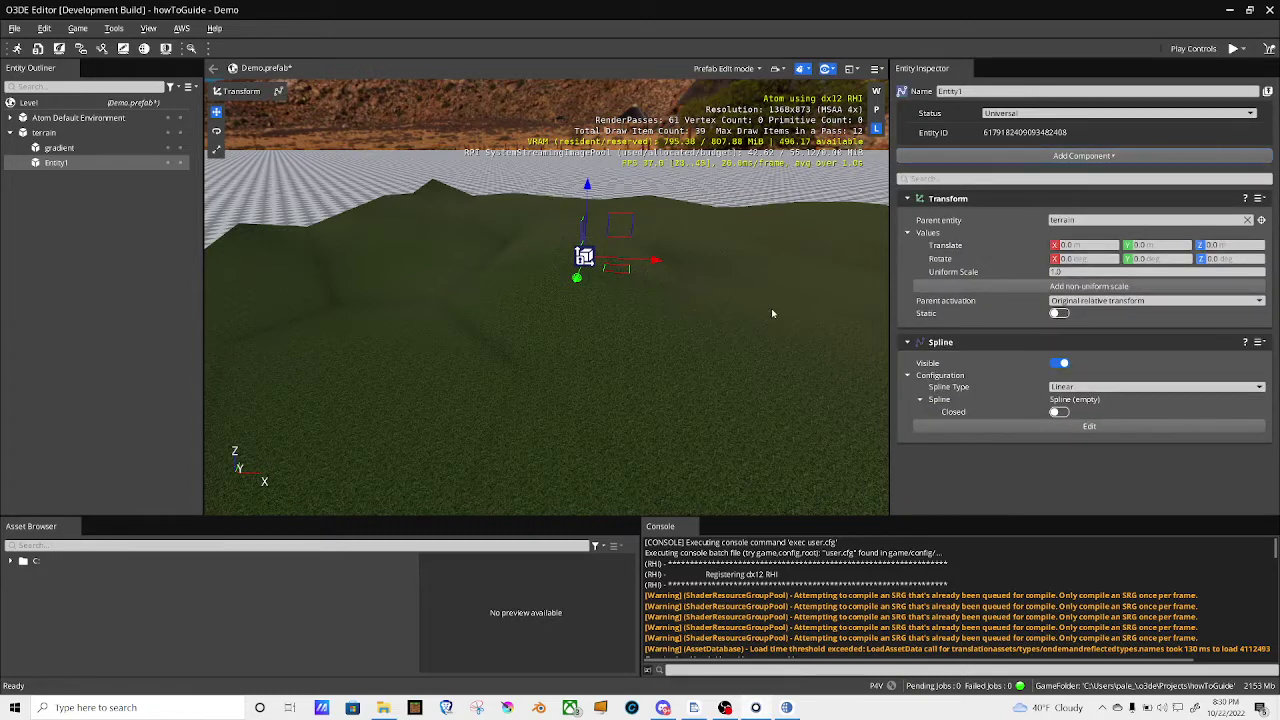
Step: Move the spline entity slightly upward on the terrain, to about X 0.024 m and Z 0.667 m
scroll(768, 308, "down", 6)
scroll(675, 325, "up", 2)
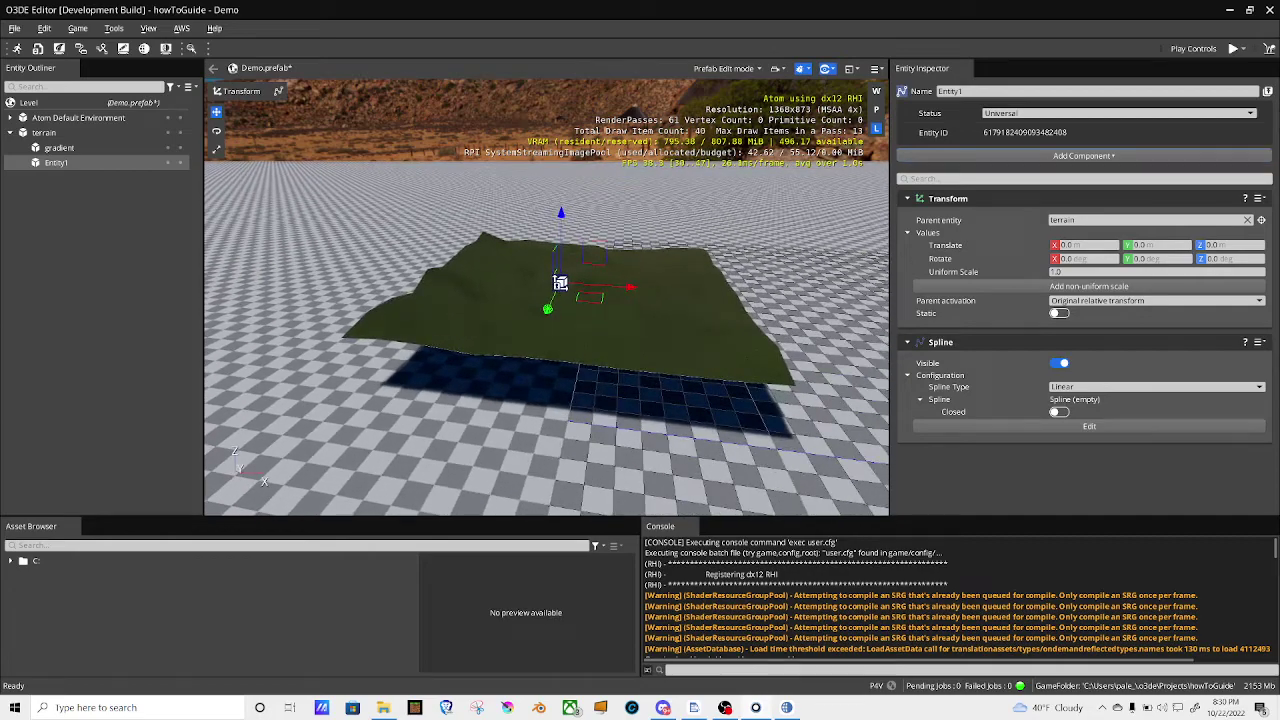
scroll(675, 325, "up", 8)
right_click_drag(682, 105, 576, 160)
scroll(576, 160, "down", 6)
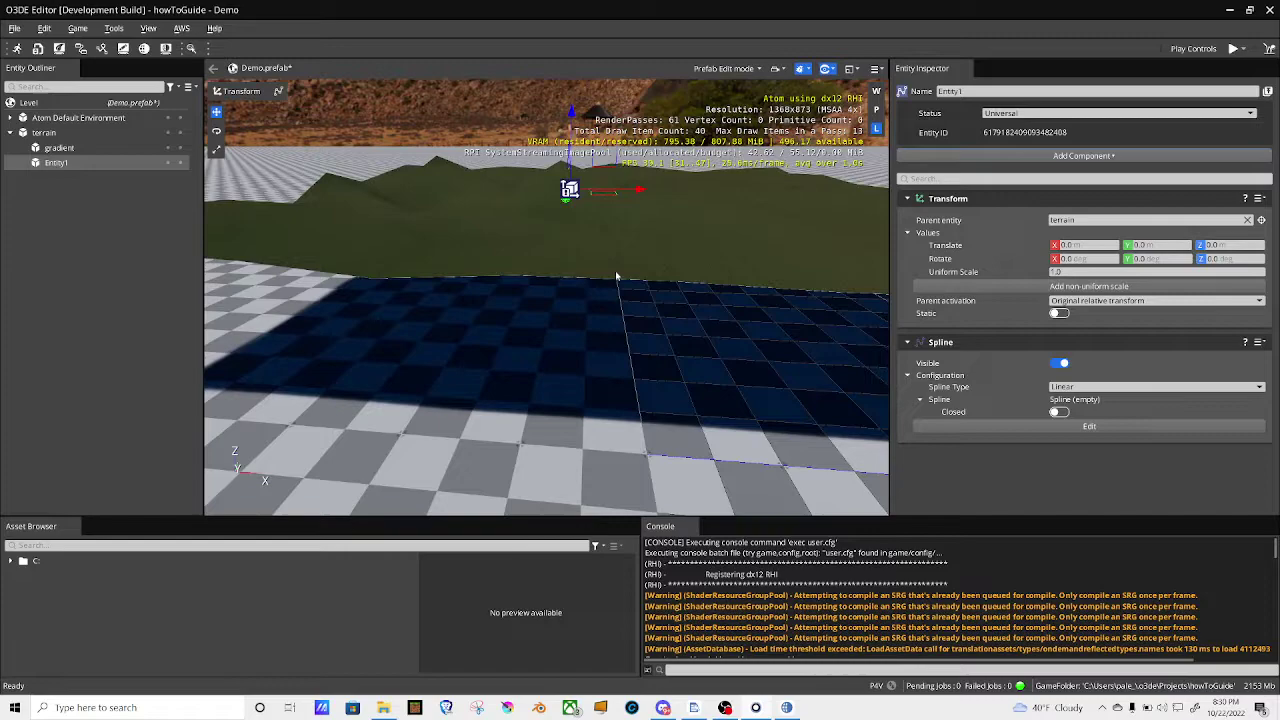
left_click_drag(600, 170, 601, 163)
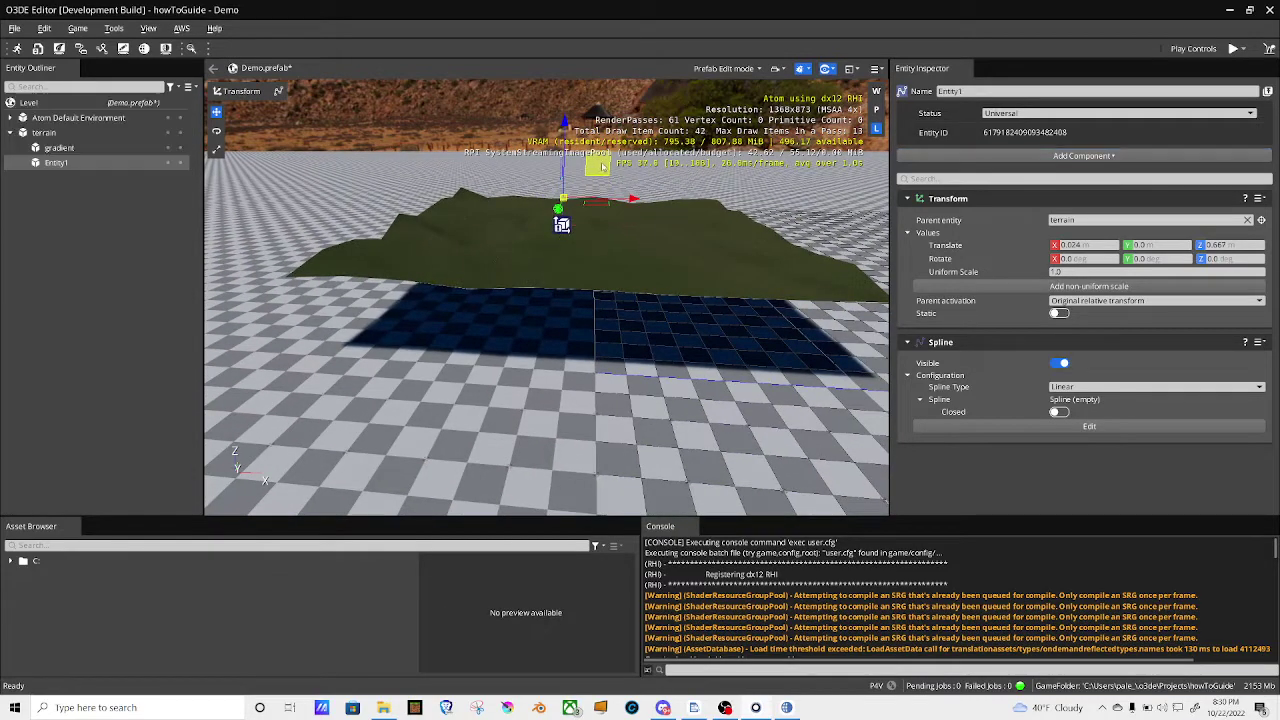
right_click_drag(601, 163, 694, 128)
key("a")
key("w")
right_click_drag(557, 497, 506, 334)
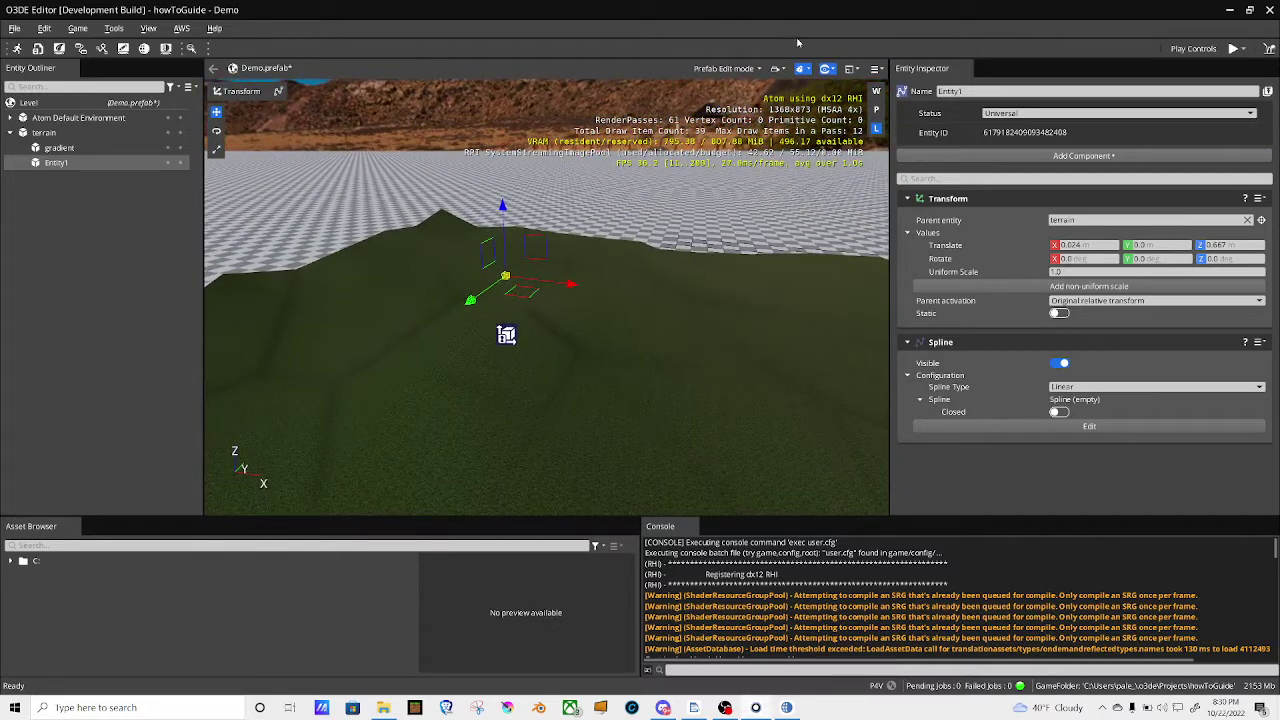
Step: Show the viewport helpers to look at the spline on the terrain, and hide them again
left_click(827, 69)
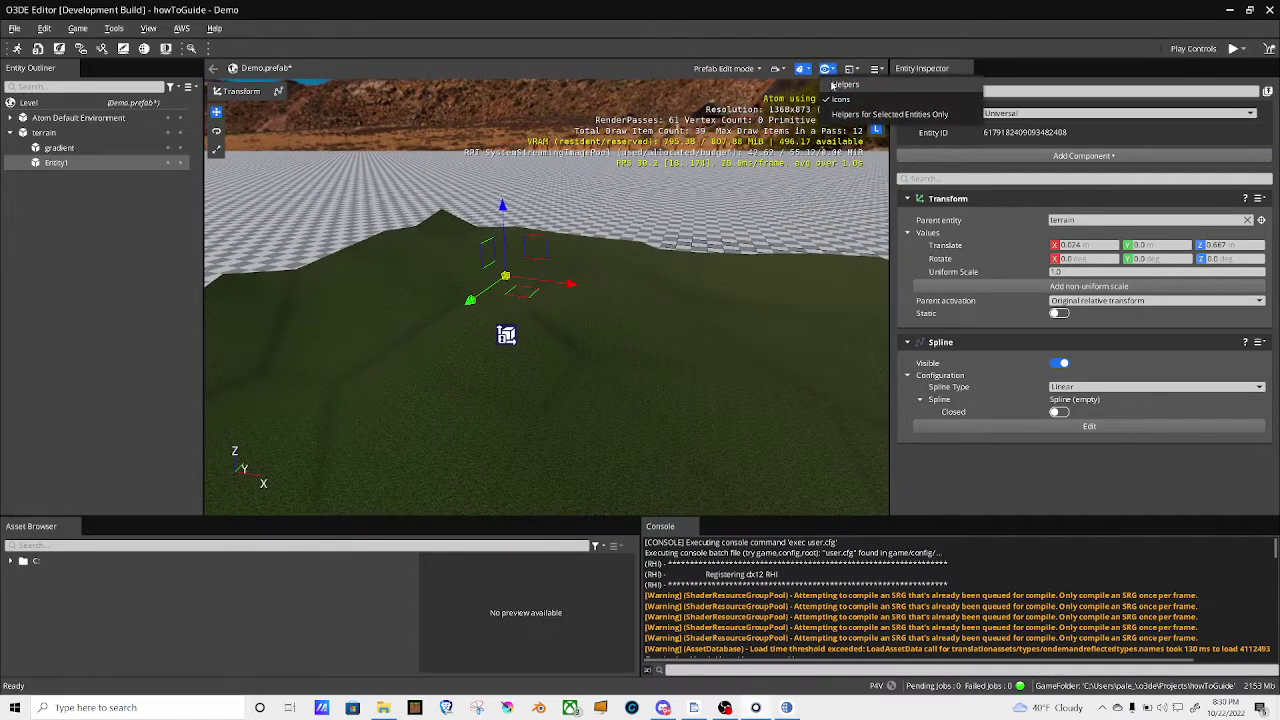
left_click(838, 85)
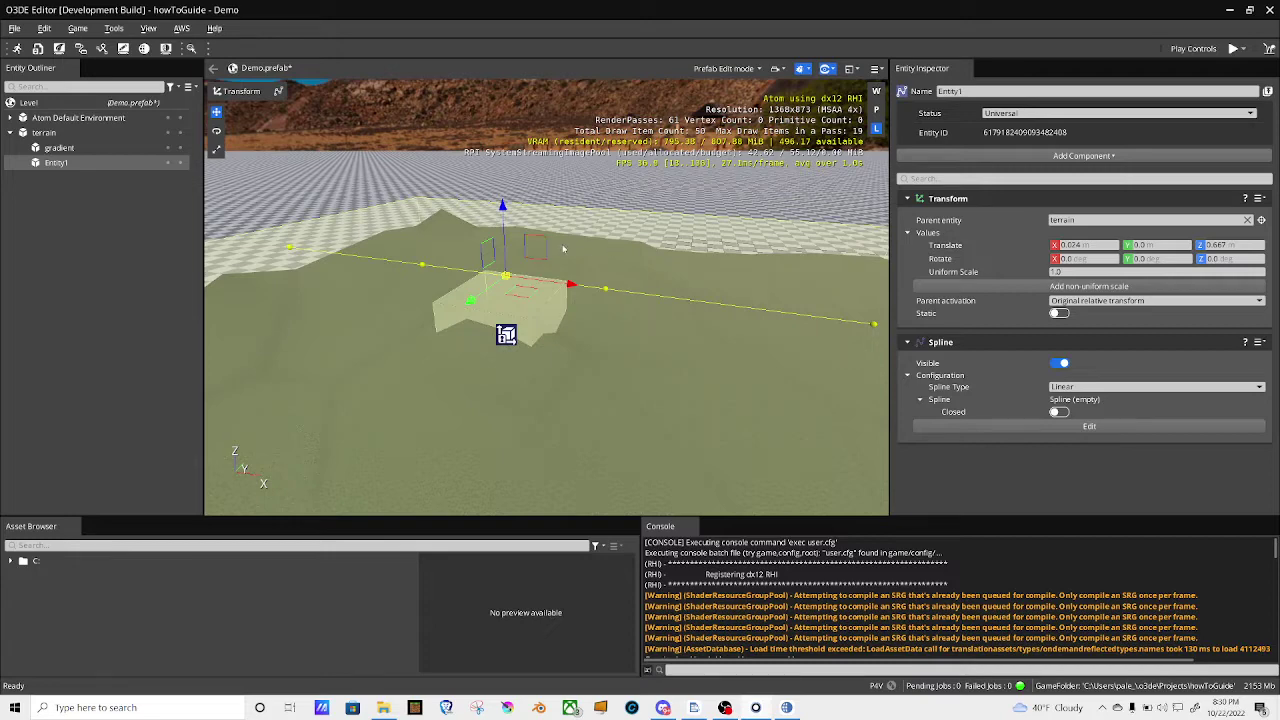
left_click(833, 70)
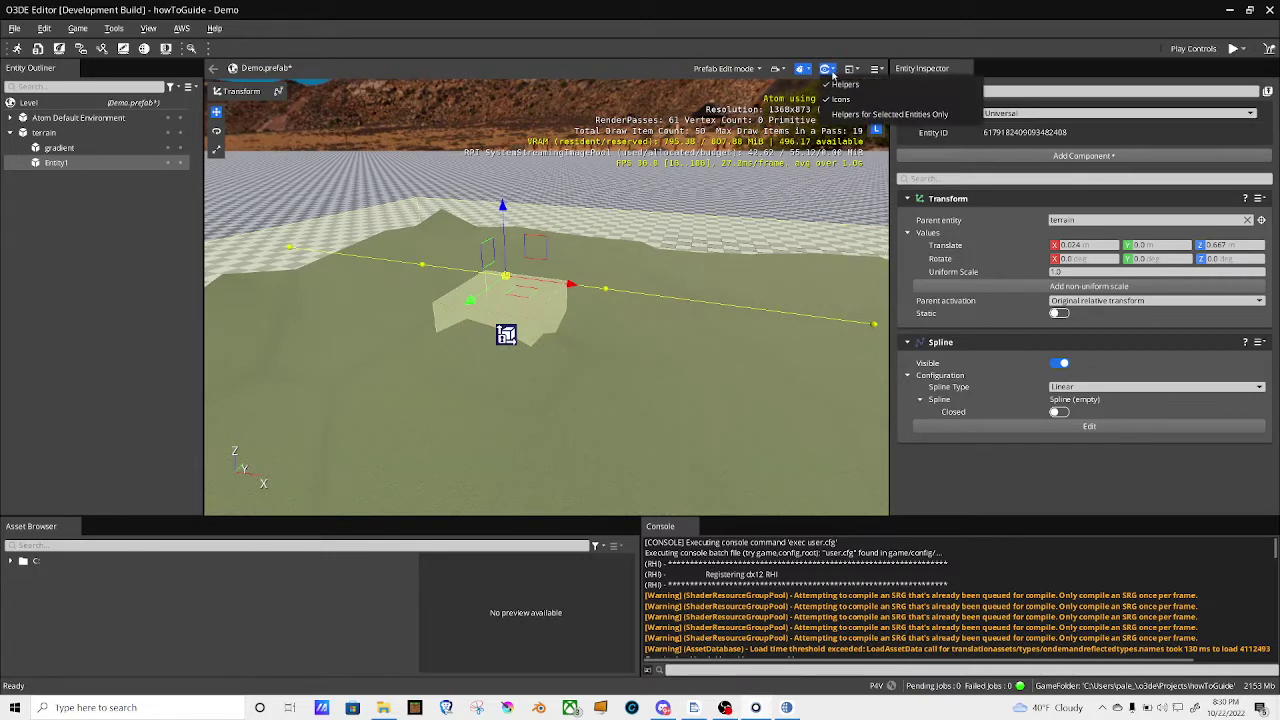
left_click(834, 86)
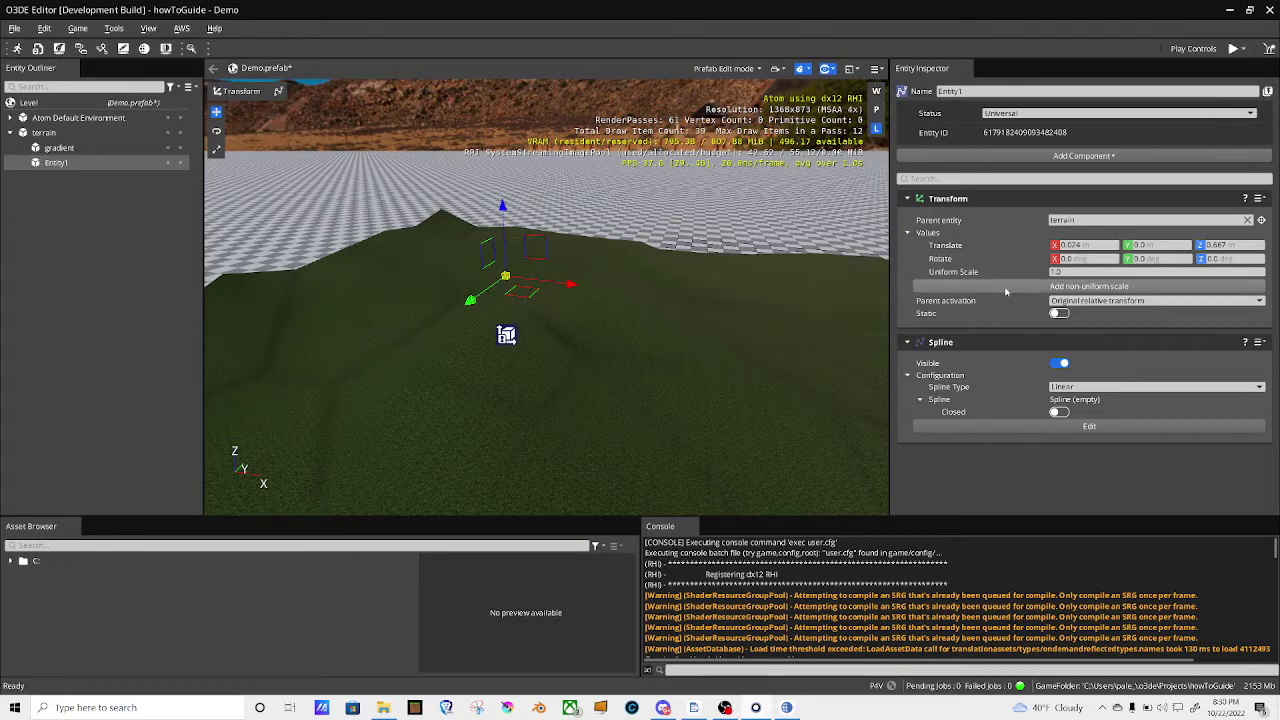
Step: Add a Tube Shape component to the spline entity
left_click(1041, 155)
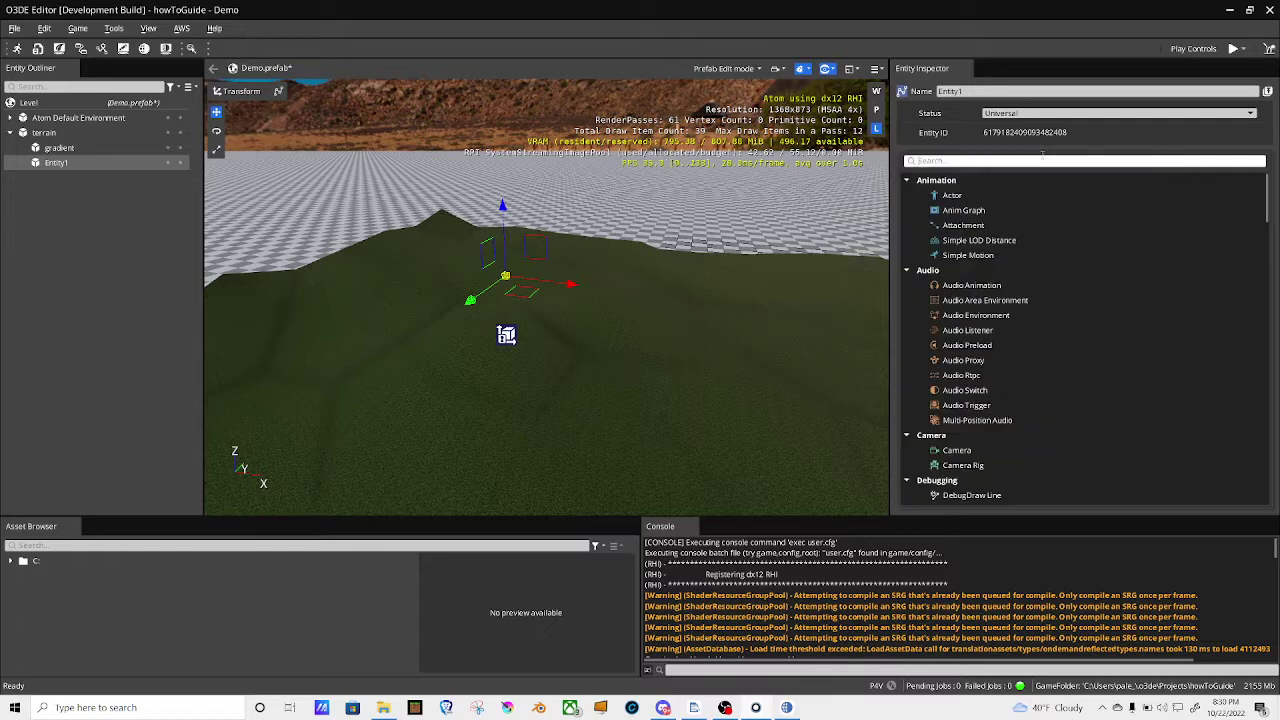
type("sh")
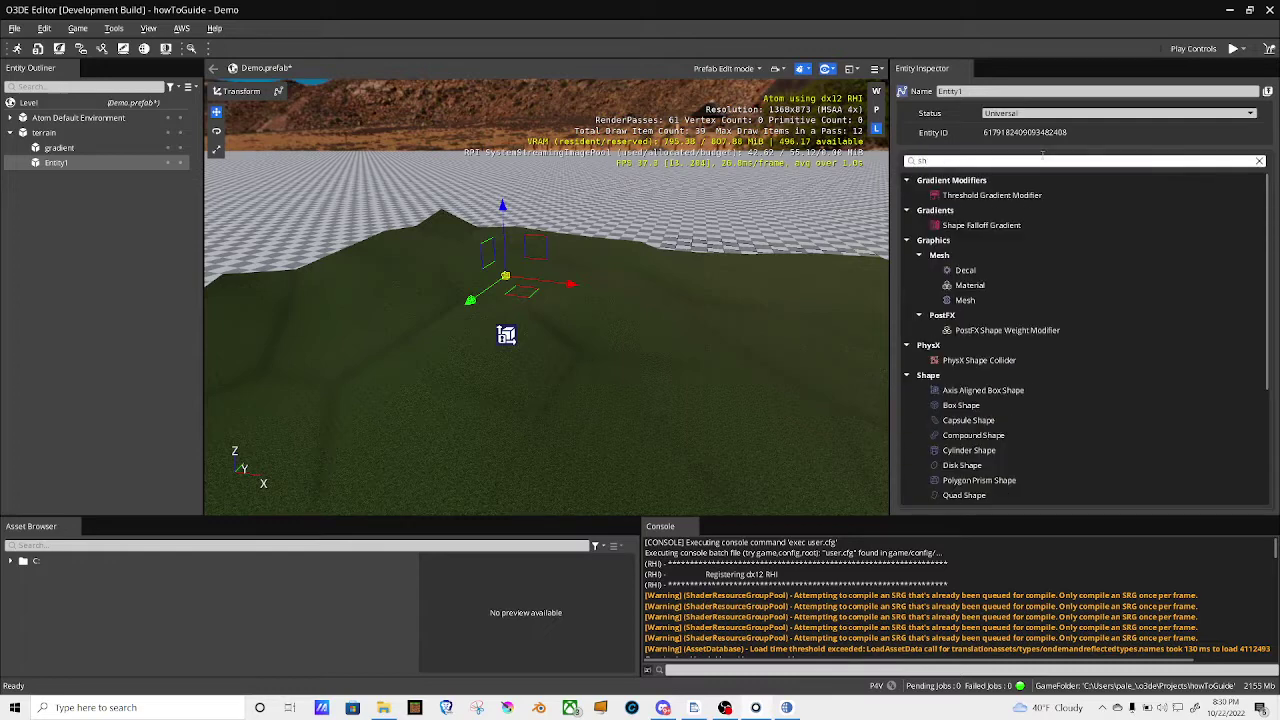
type("ap")
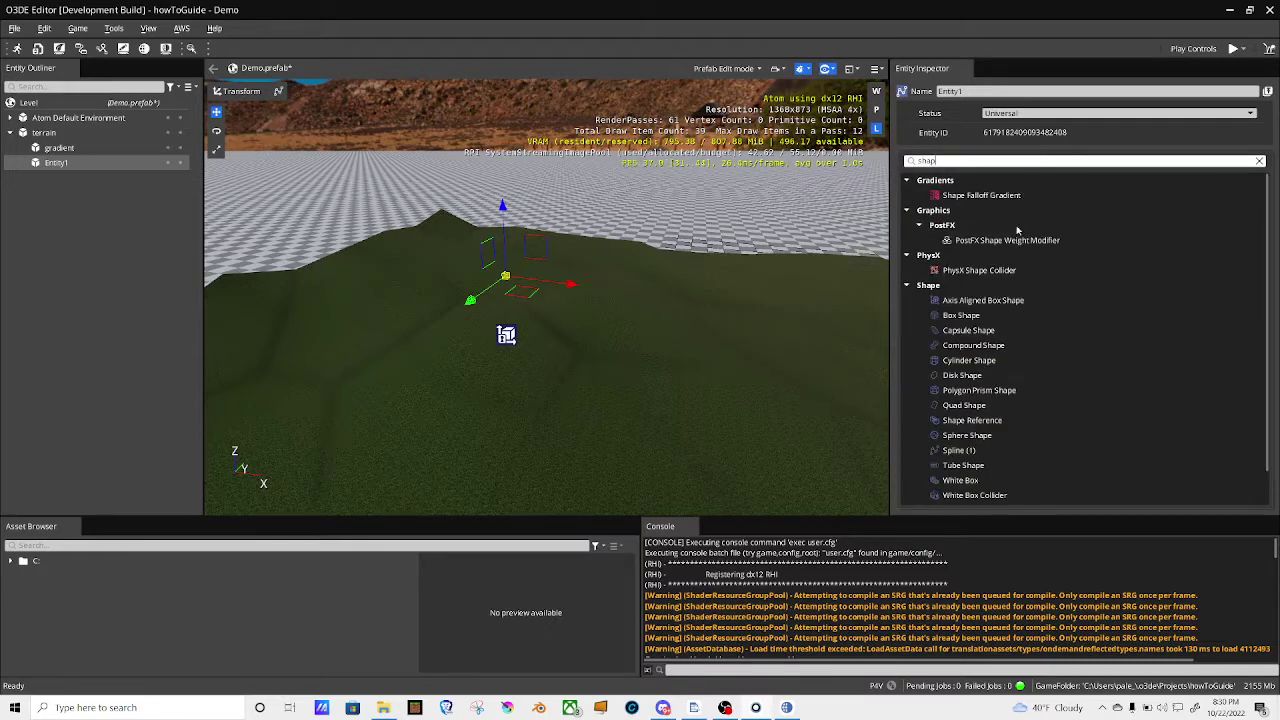
scroll(1015, 320, "down", 1)
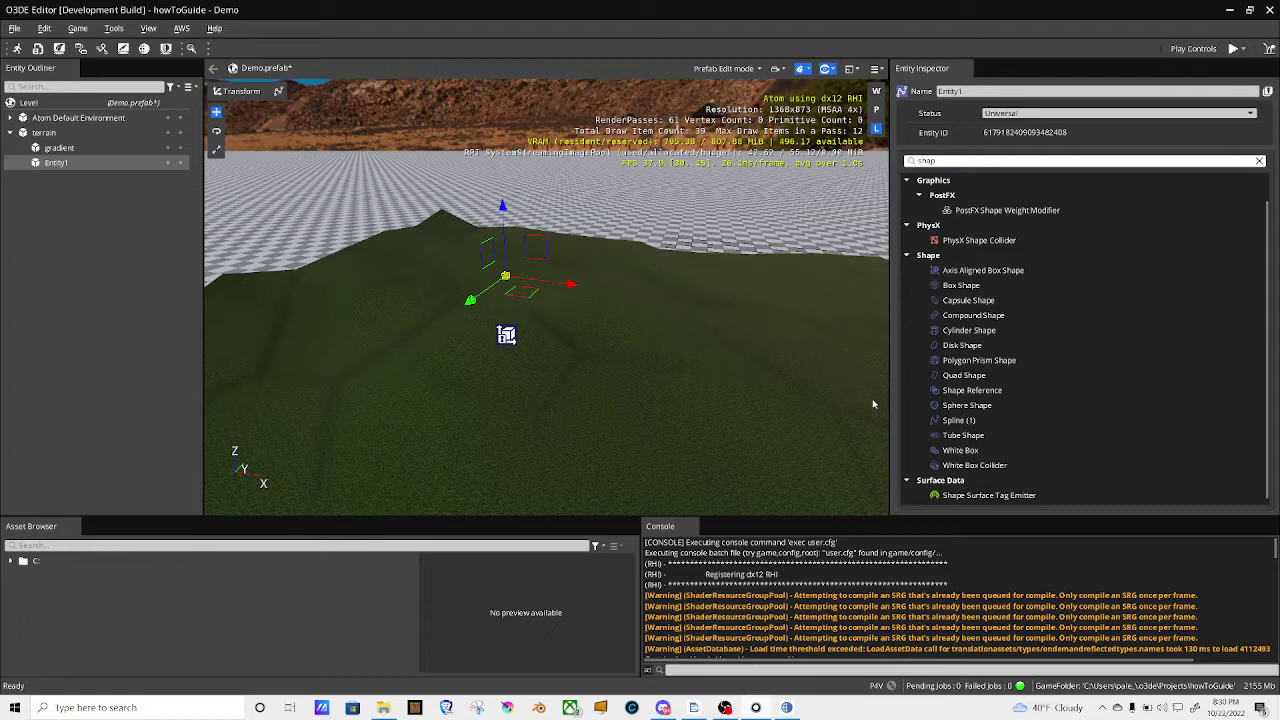
left_click(1008, 424)
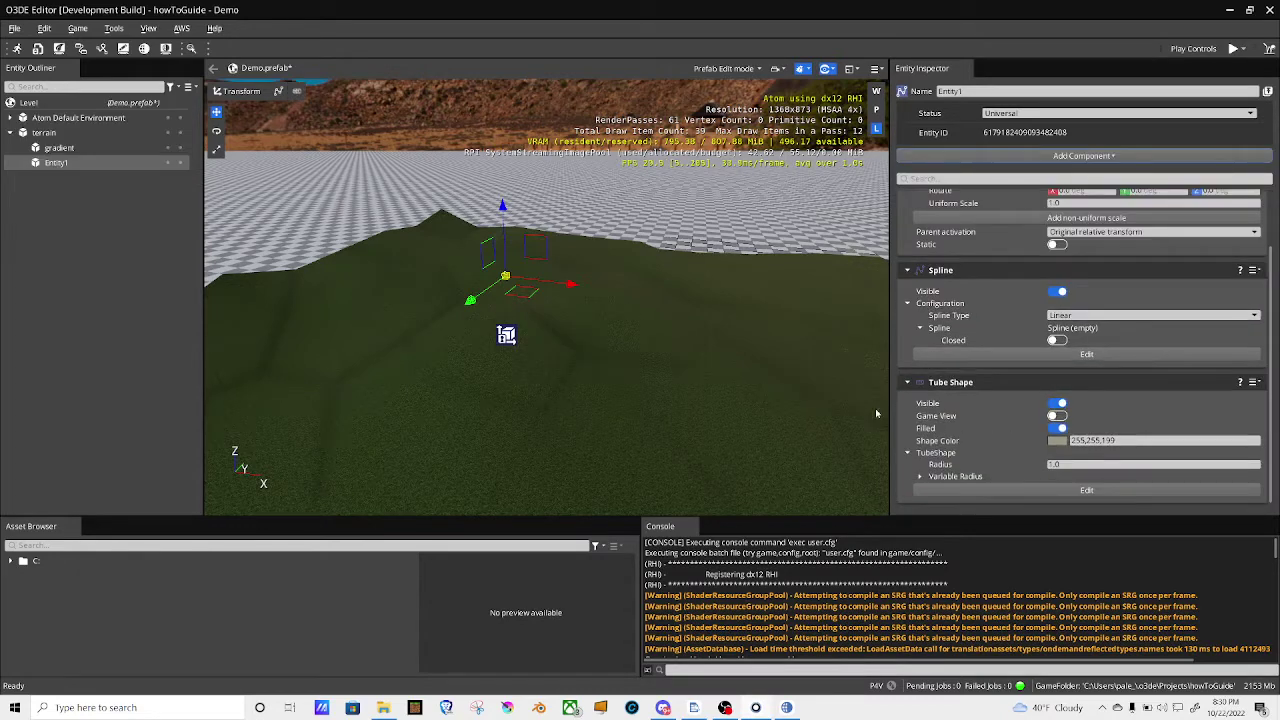
Step: Turn on the viewport helpers to display the tube shape around the spline
left_click(824, 69)
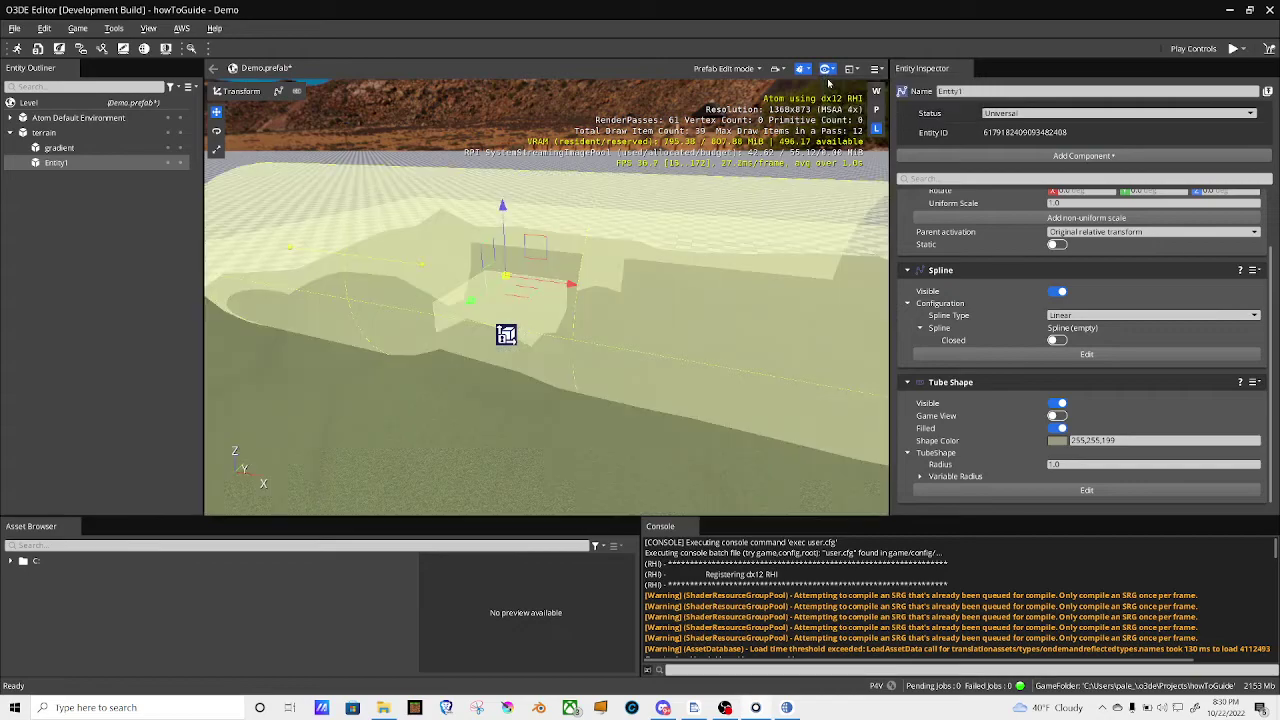
key("s")
right_click_drag(315, 247, 414, 266)
key("w")
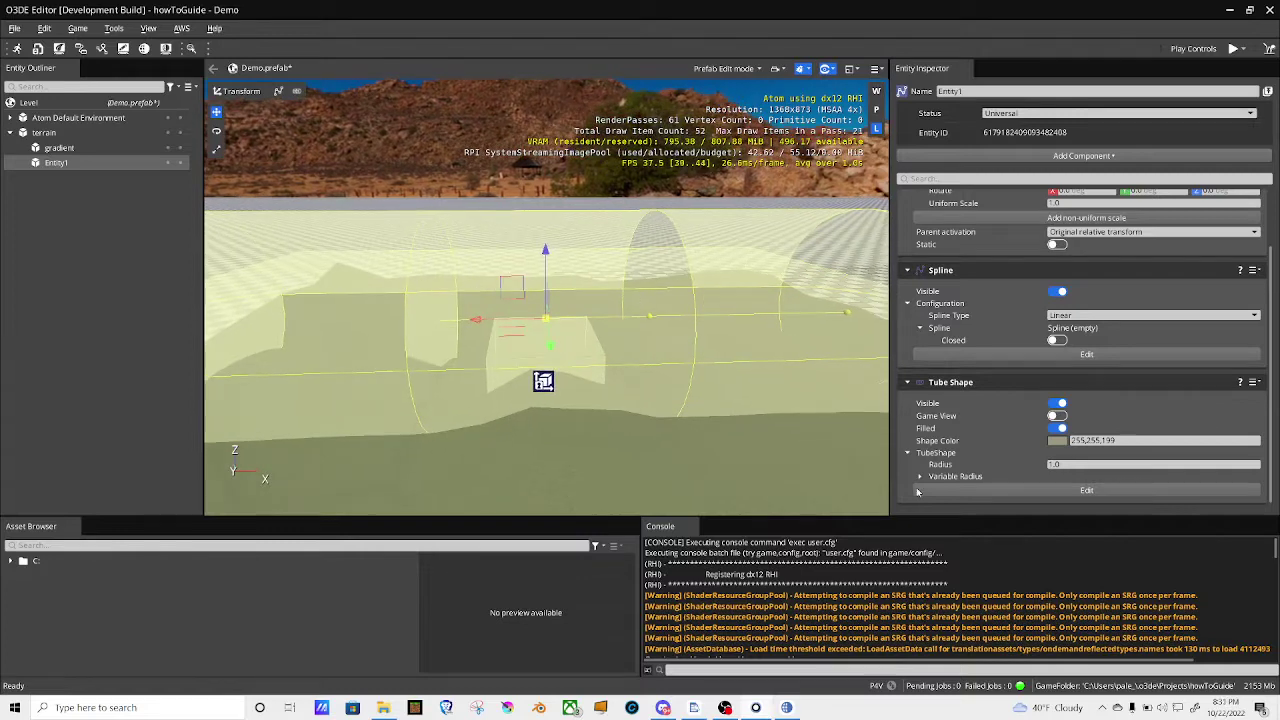
Step: Edit the tube shape, adjusting its radius at the two middle spline points and narrowing it at the first end point
left_click(1009, 491)
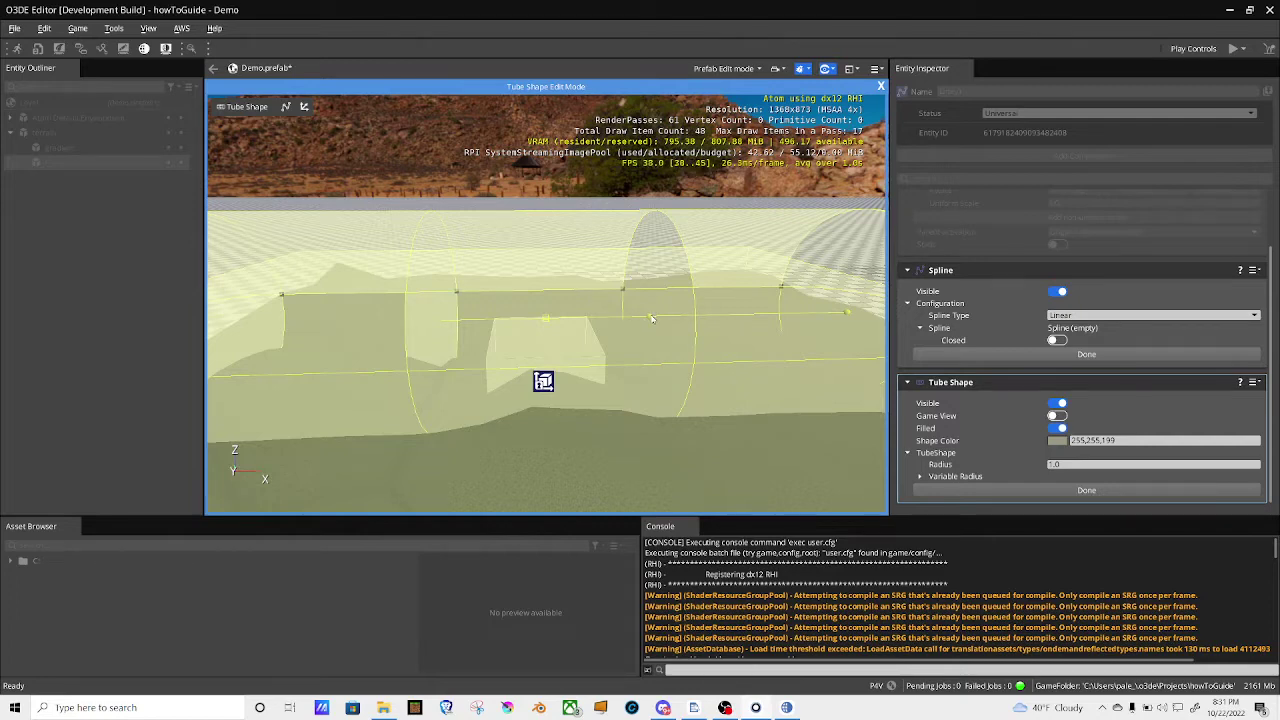
scroll(650, 319, "up", 2)
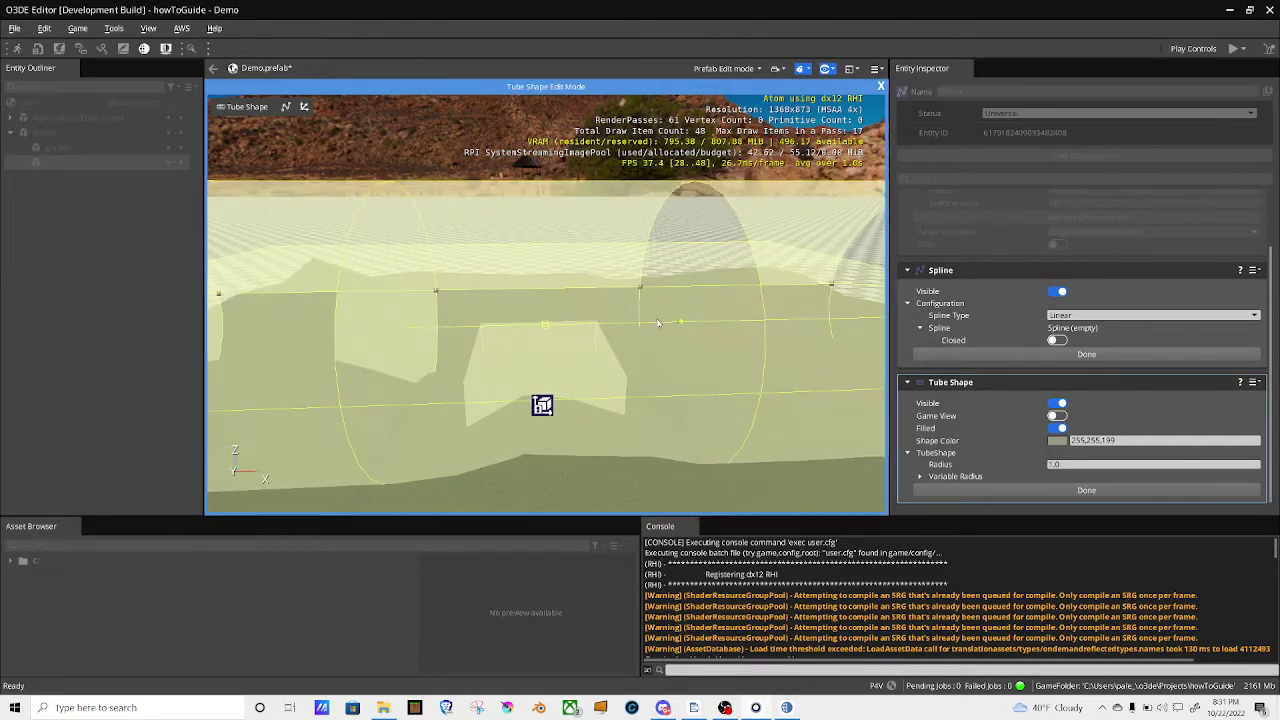
left_click_drag(678, 284, 702, 328)
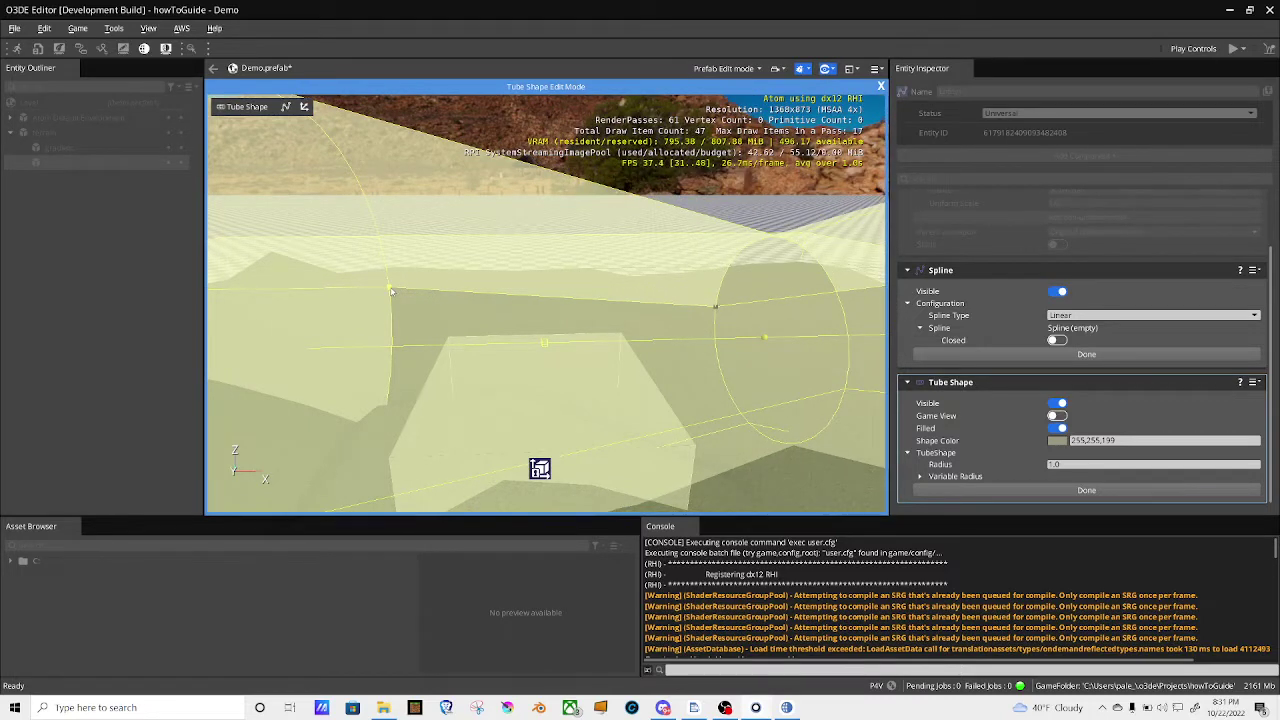
left_click_drag(391, 290, 372, 336)
mouse_move(385, 345)
right_mouse_down()
mouse_move(364, 334)
mouse_move(386, 344)
right_mouse_up()
key("a")
key("d")
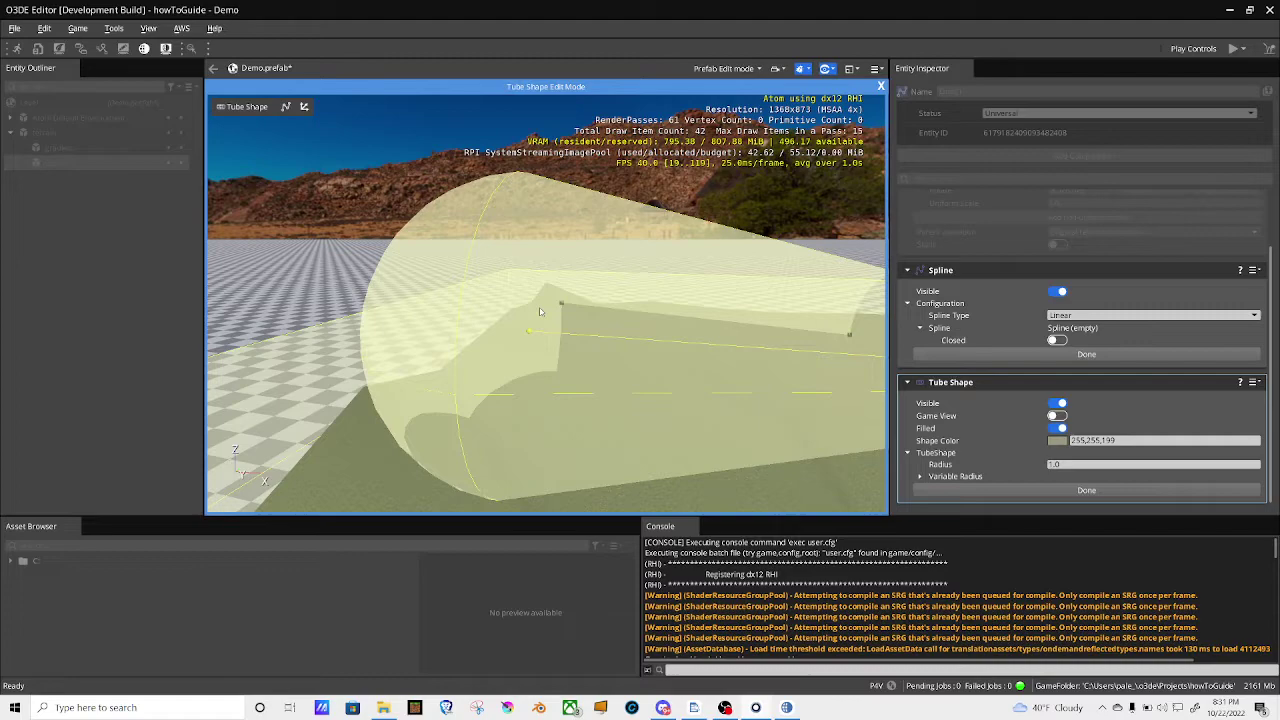
scroll(563, 305, "down", 3)
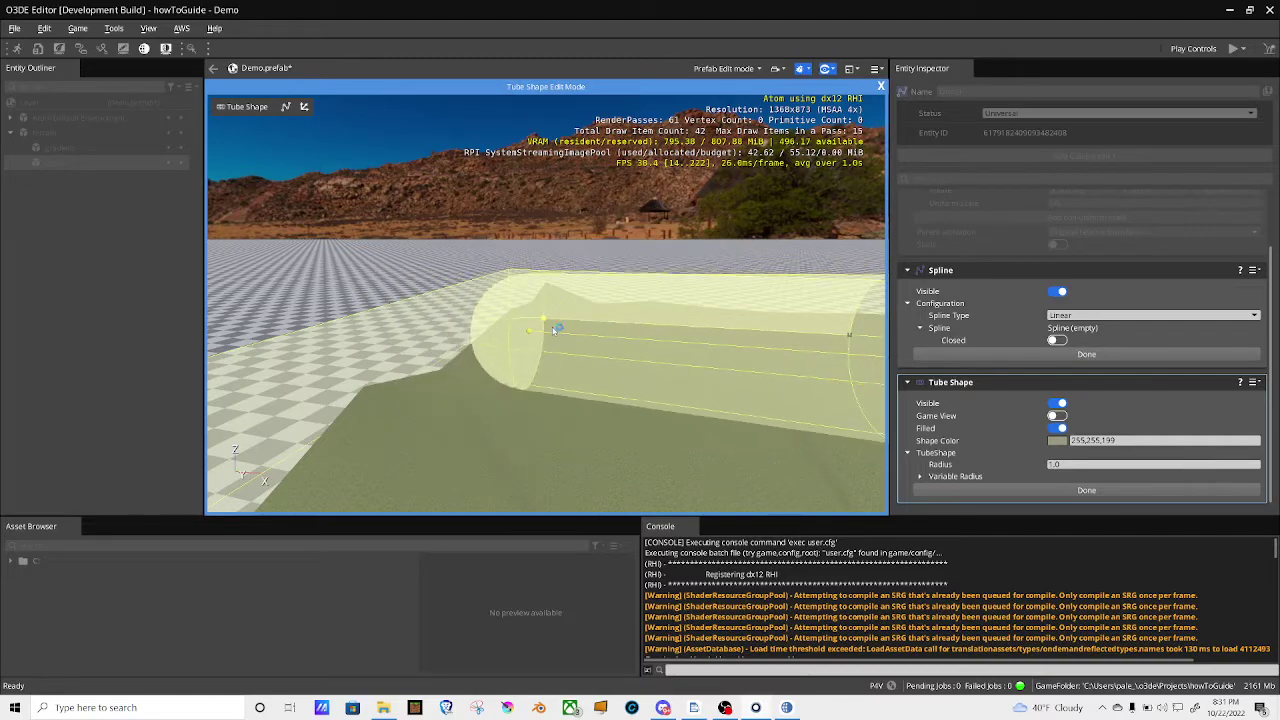
Step: Widen the tube radius at the third spline point, flare it further at the last point, and finish editing the tube shape
right_click_drag(563, 305, 750, 272)
key("w")
key("d")
right_click_drag(512, 256, 536, 326)
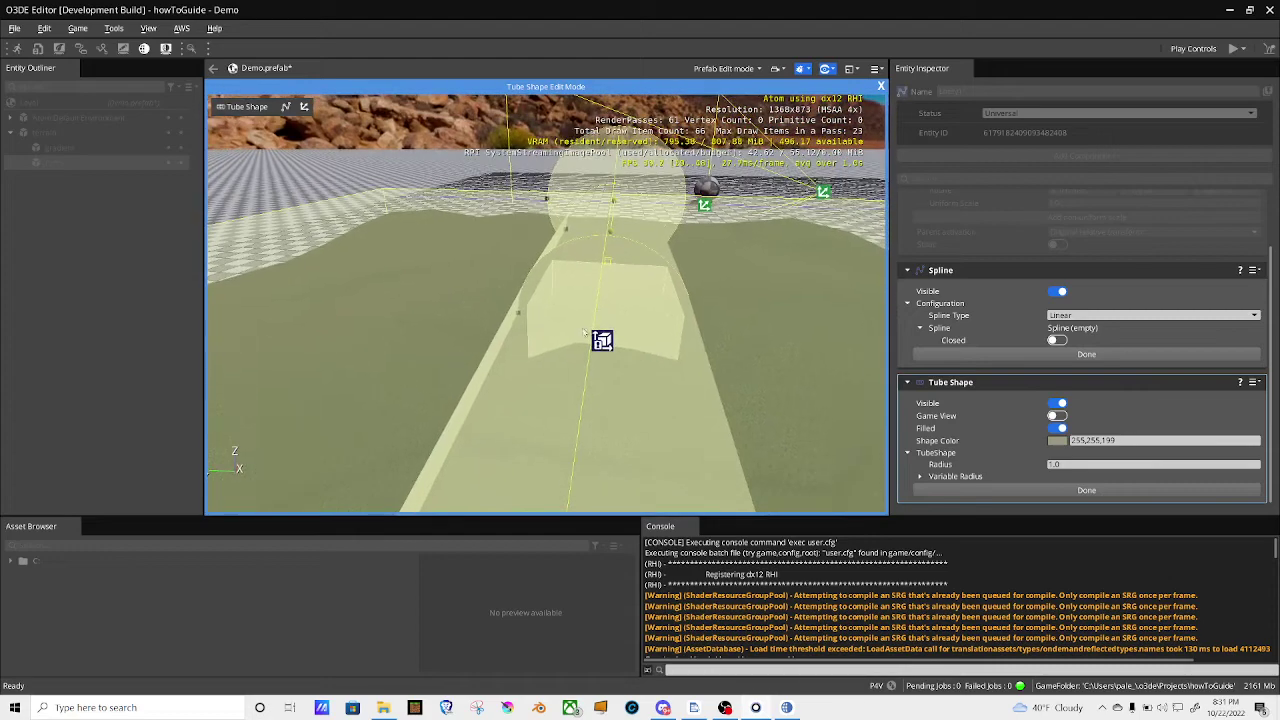
left_click_drag(519, 317, 443, 289)
key("w")
right_click_drag(443, 289, 540, 206)
key("s")
key("a")
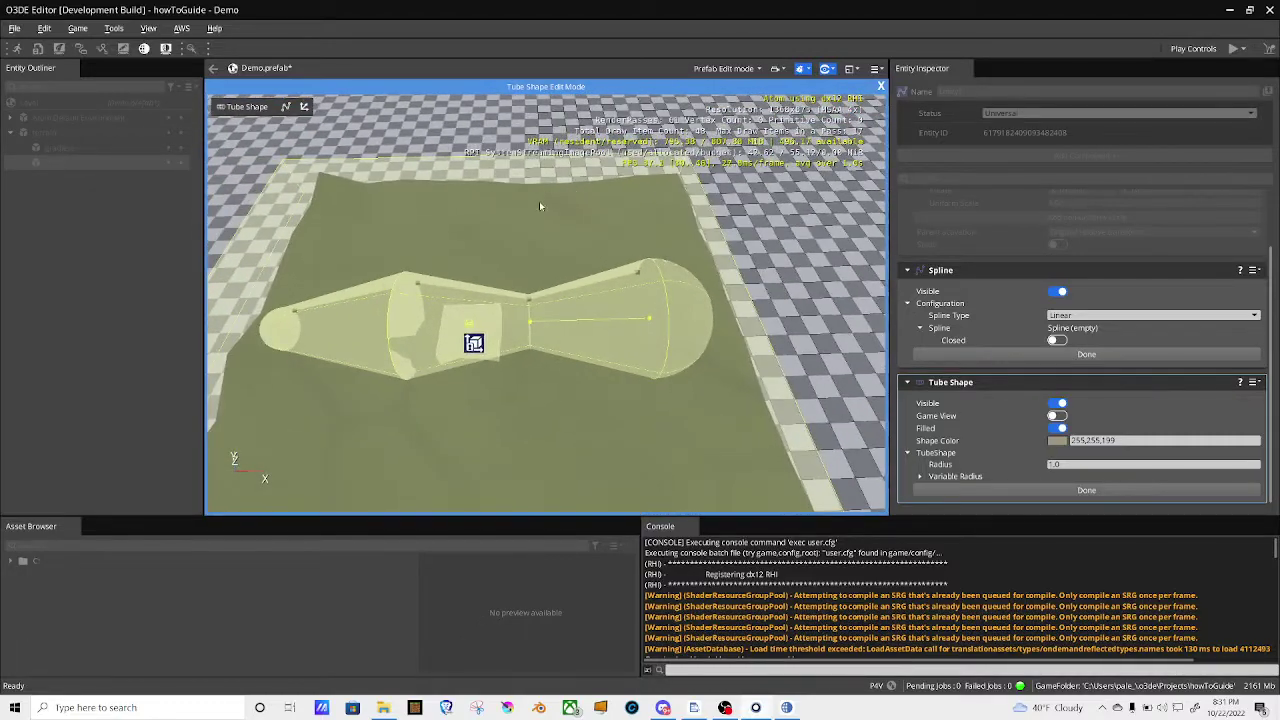
left_click_drag(531, 303, 630, 233)
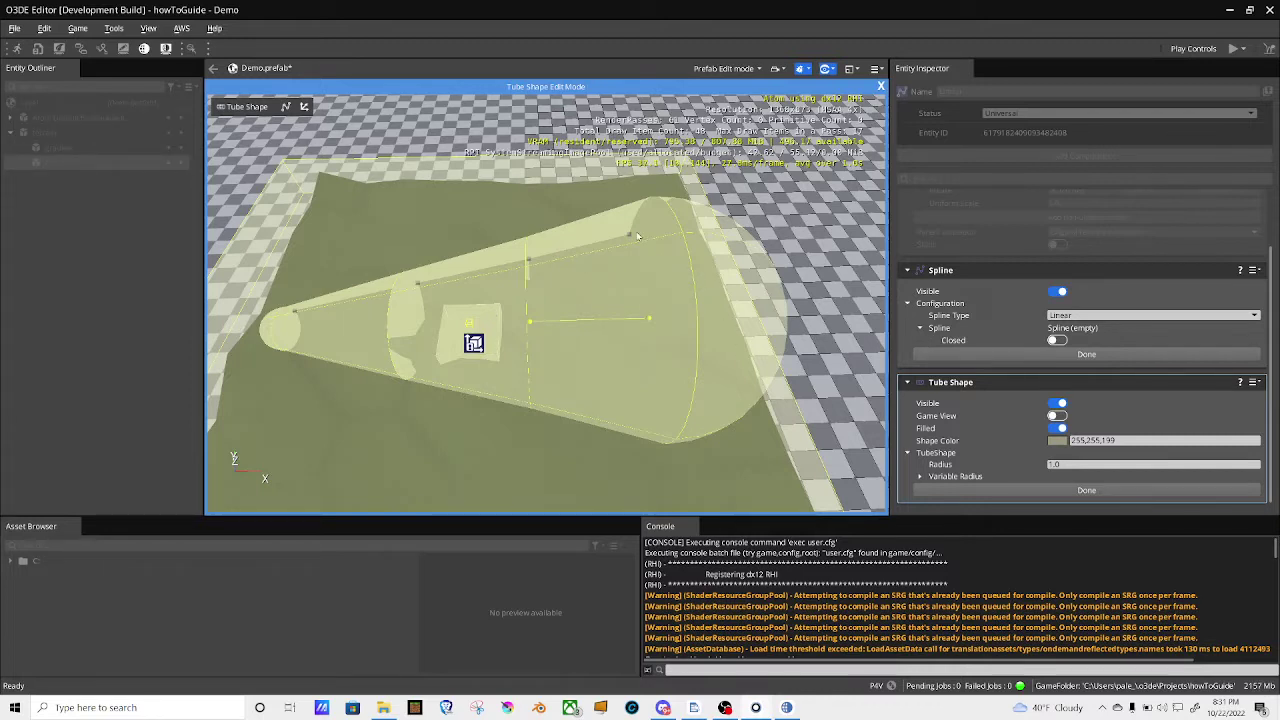
left_click_drag(631, 235, 635, 214)
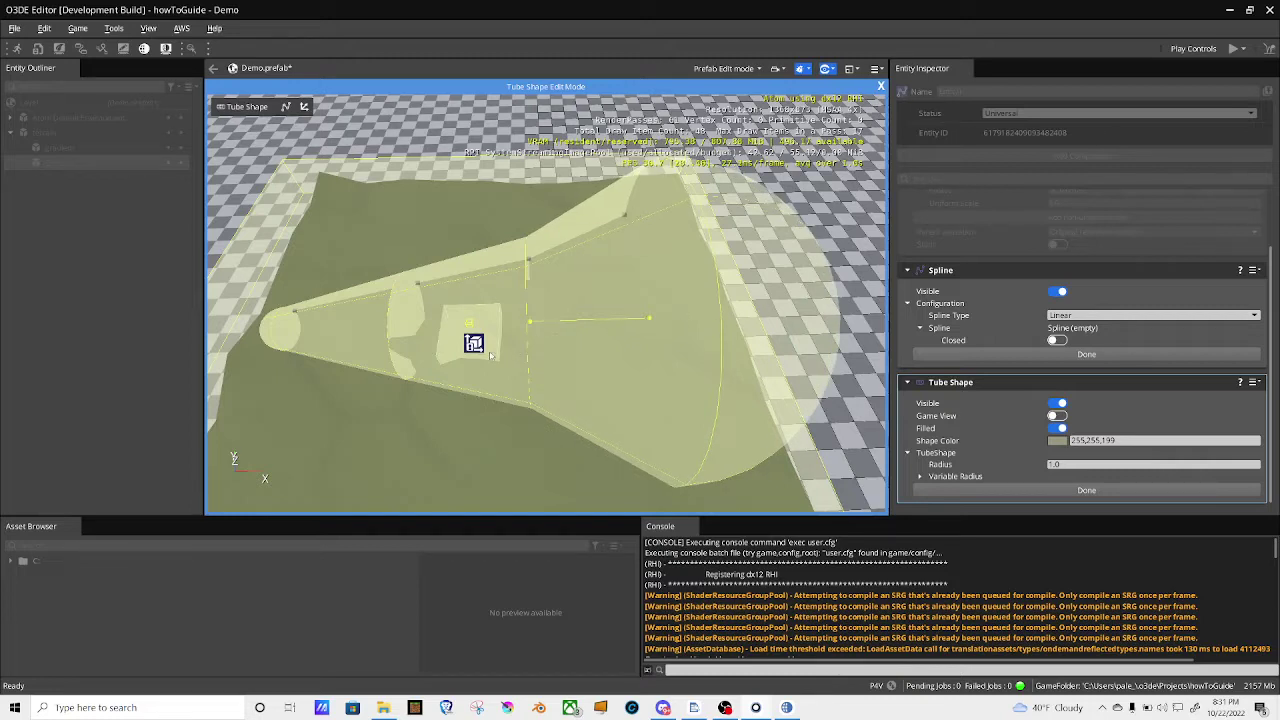
left_click(1061, 492)
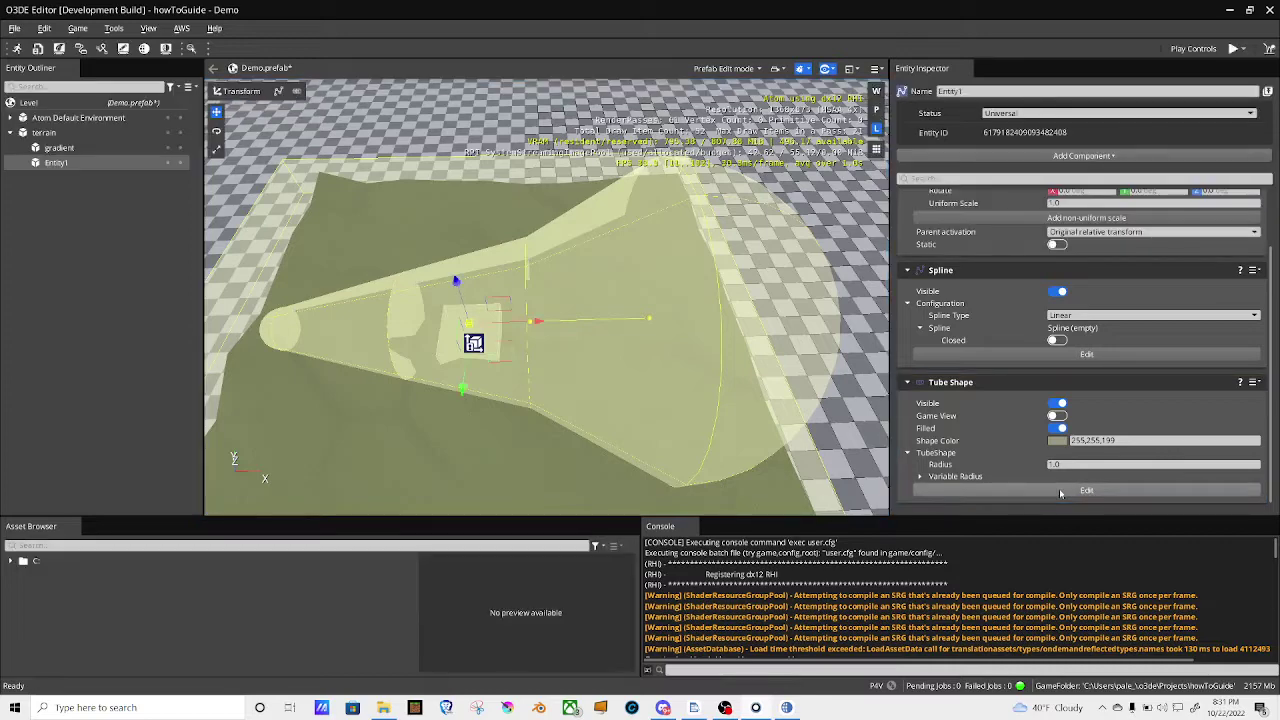
Step: Edit the spline and move point 0 outward along the X axis to lengthen the tube's narrow end
left_click(1048, 356)
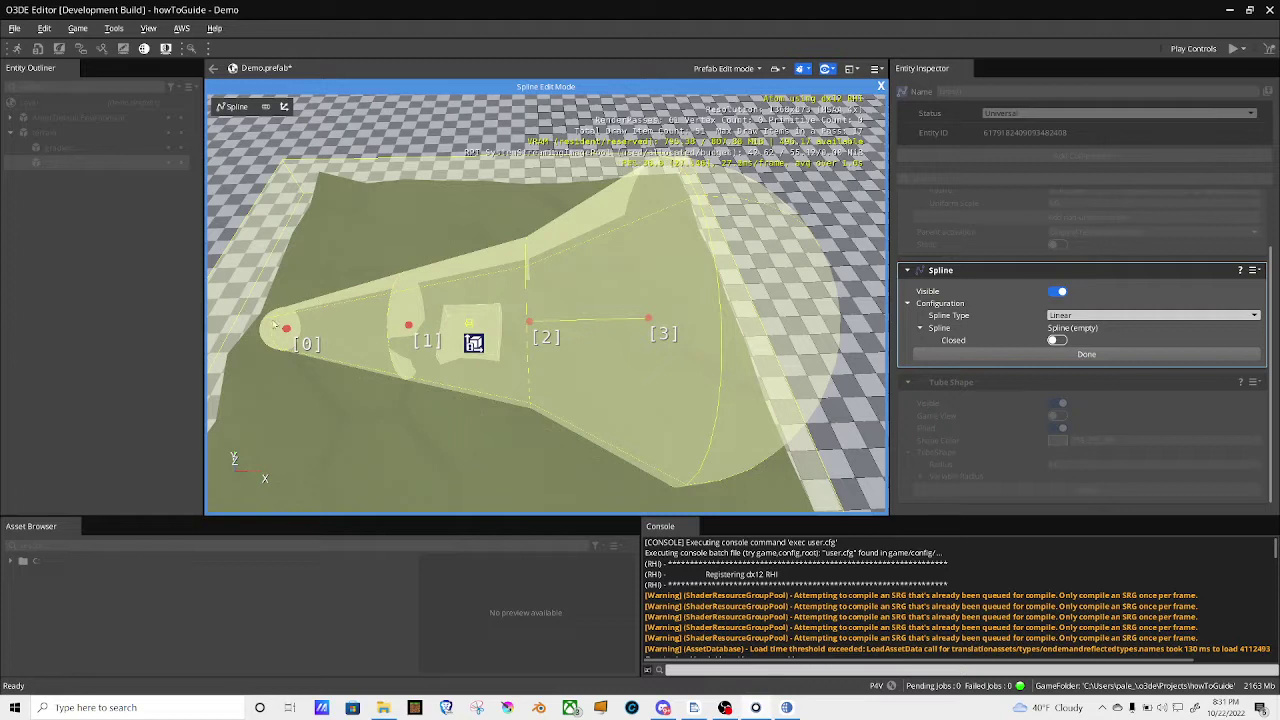
left_click(286, 328)
left_click_drag(314, 366, 224, 364)
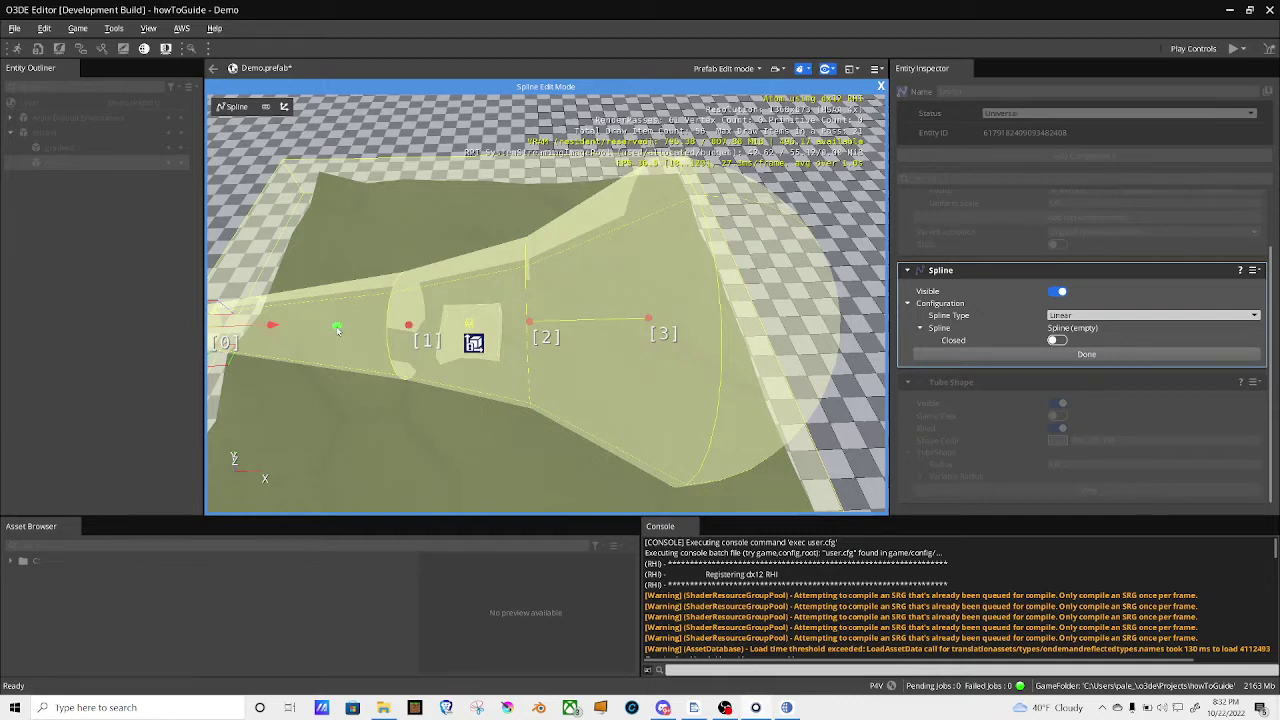
Step: Insert a spline point between points 0 and 1, shift it slightly sideways, and finish editing the spline
left_click(337, 329)
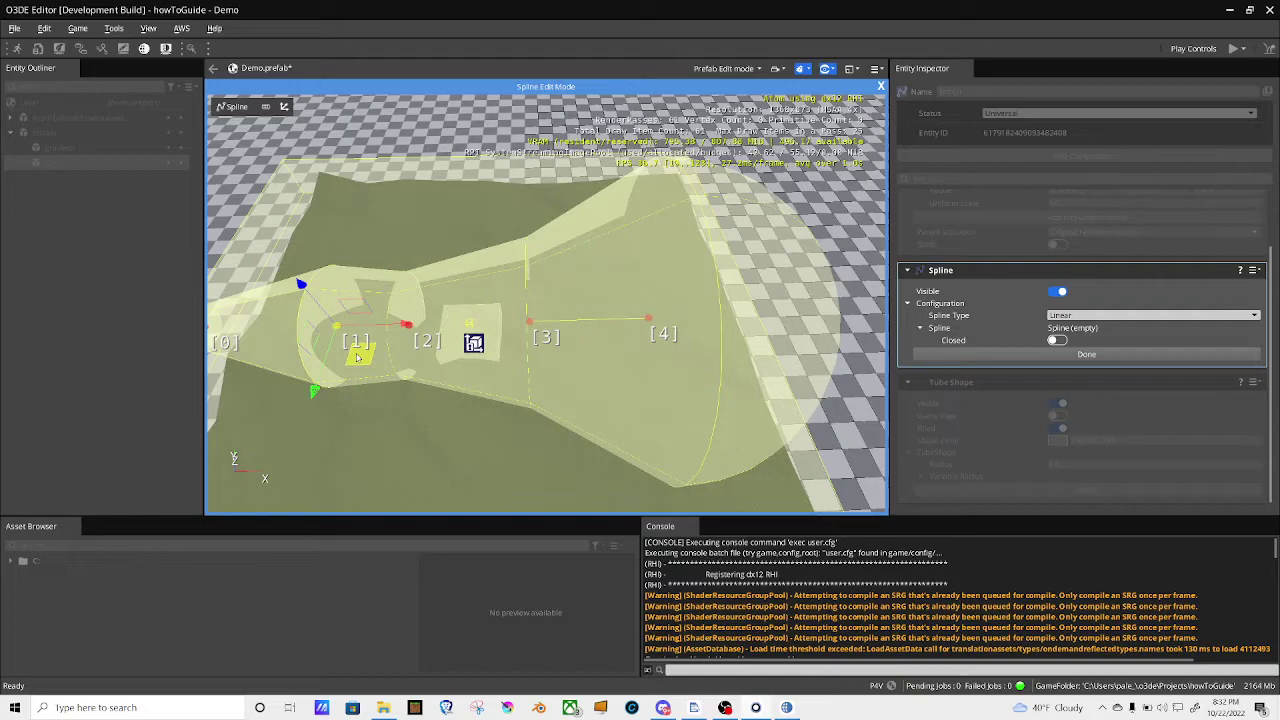
left_click_drag(357, 357, 359, 376)
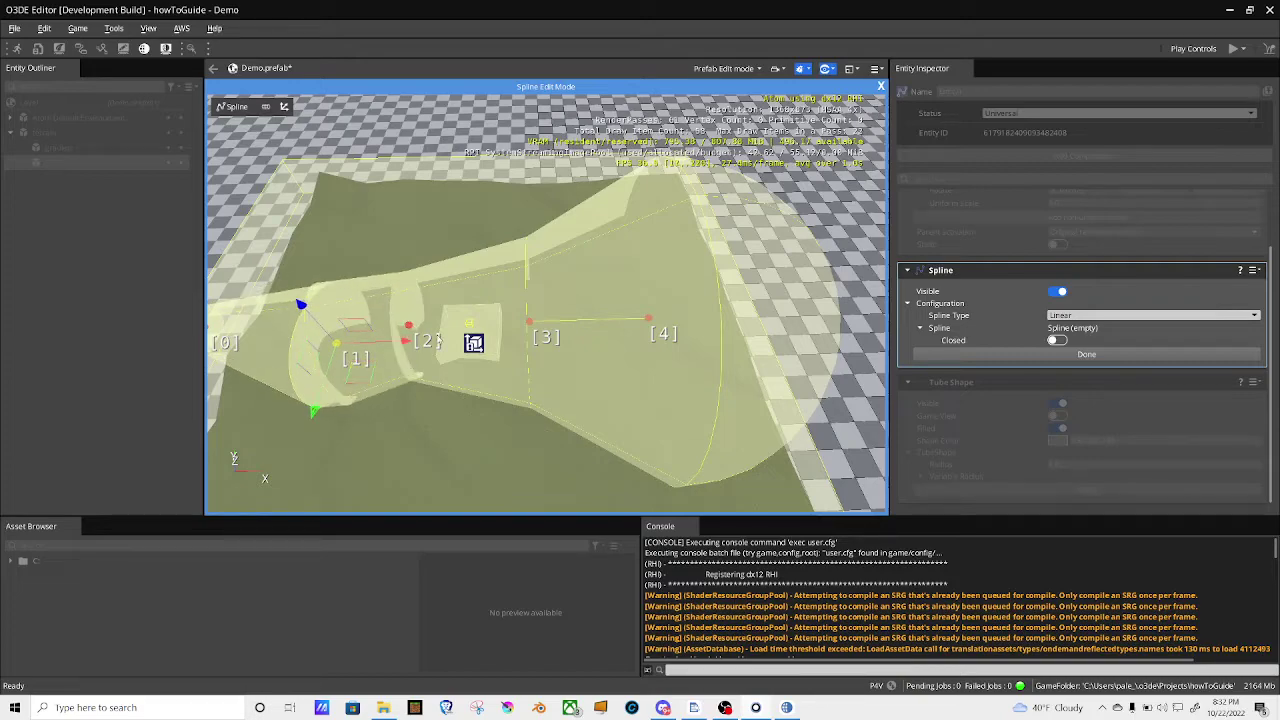
key("a")
right_click_drag(401, 391, 600, 384)
key("s")
key("d")
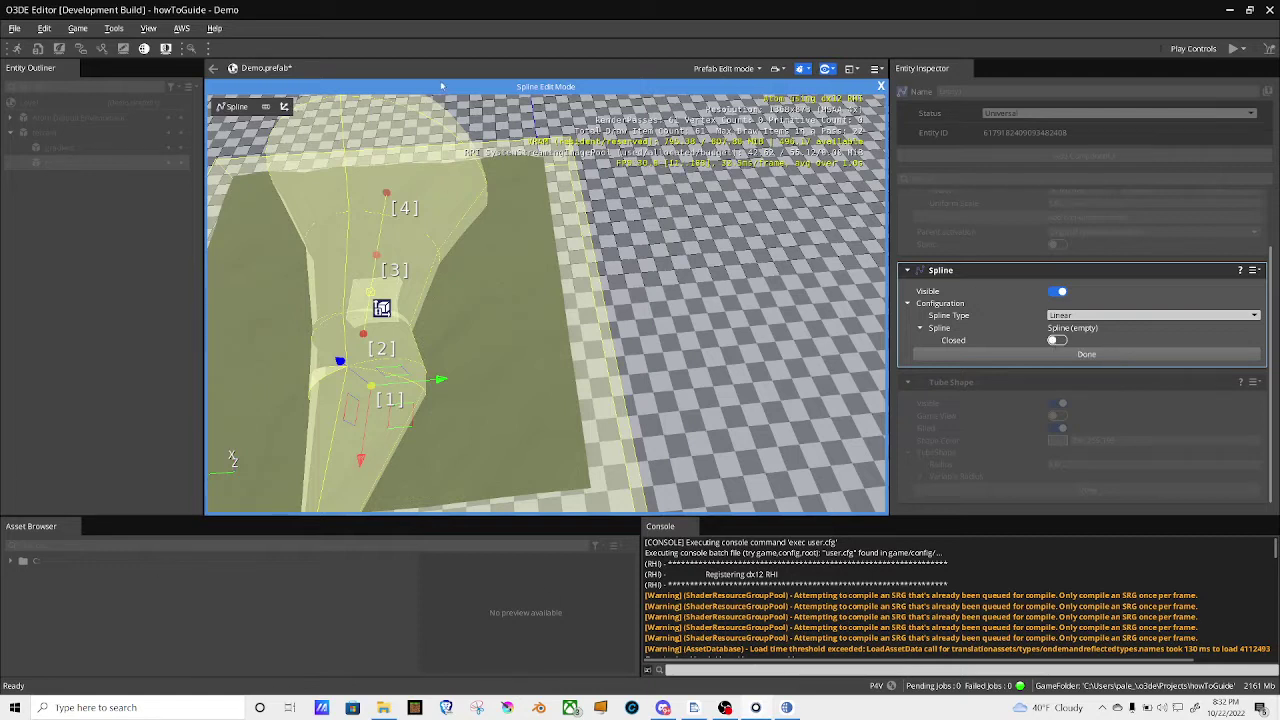
left_click(1086, 355)
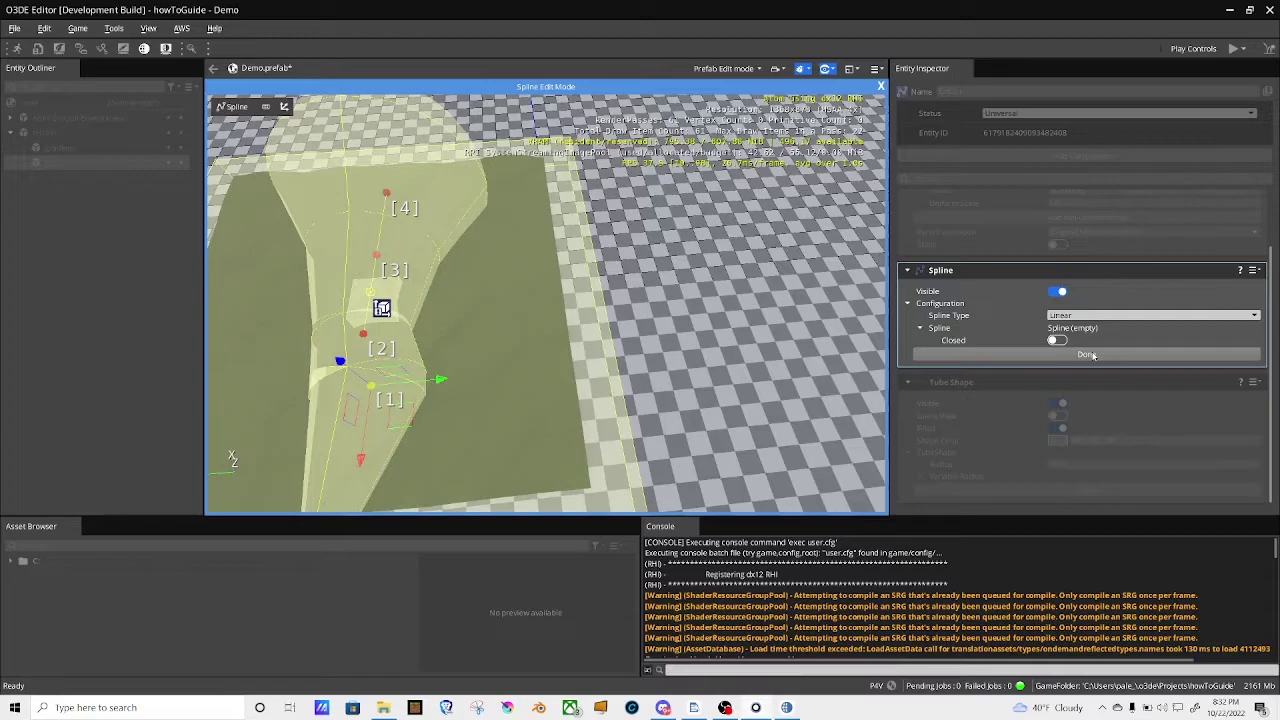
right_click_drag(765, 314, 1160, 289)
key("a")
key("w")
key("a")
right_click_drag(620, 305, 533, 376)
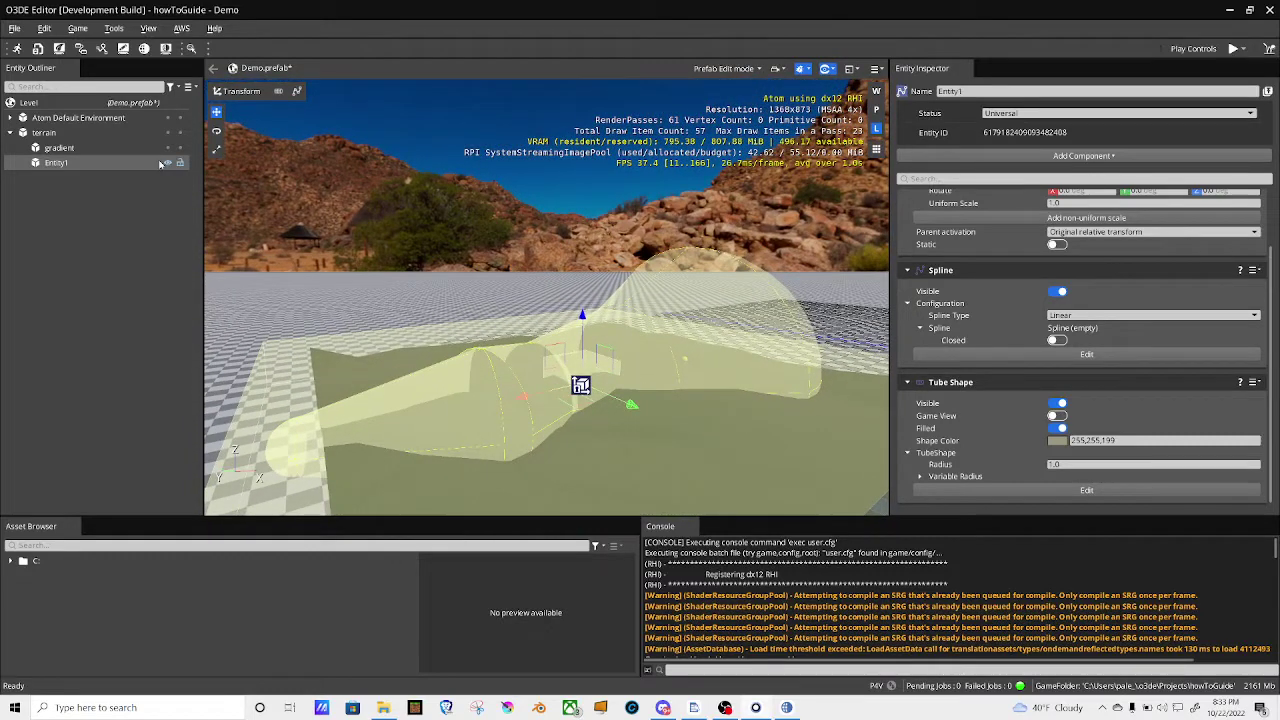
Step: Rename the tube entity to "spline" and add a Shape Surface Tag Emitter component to it
double_click(968, 90)
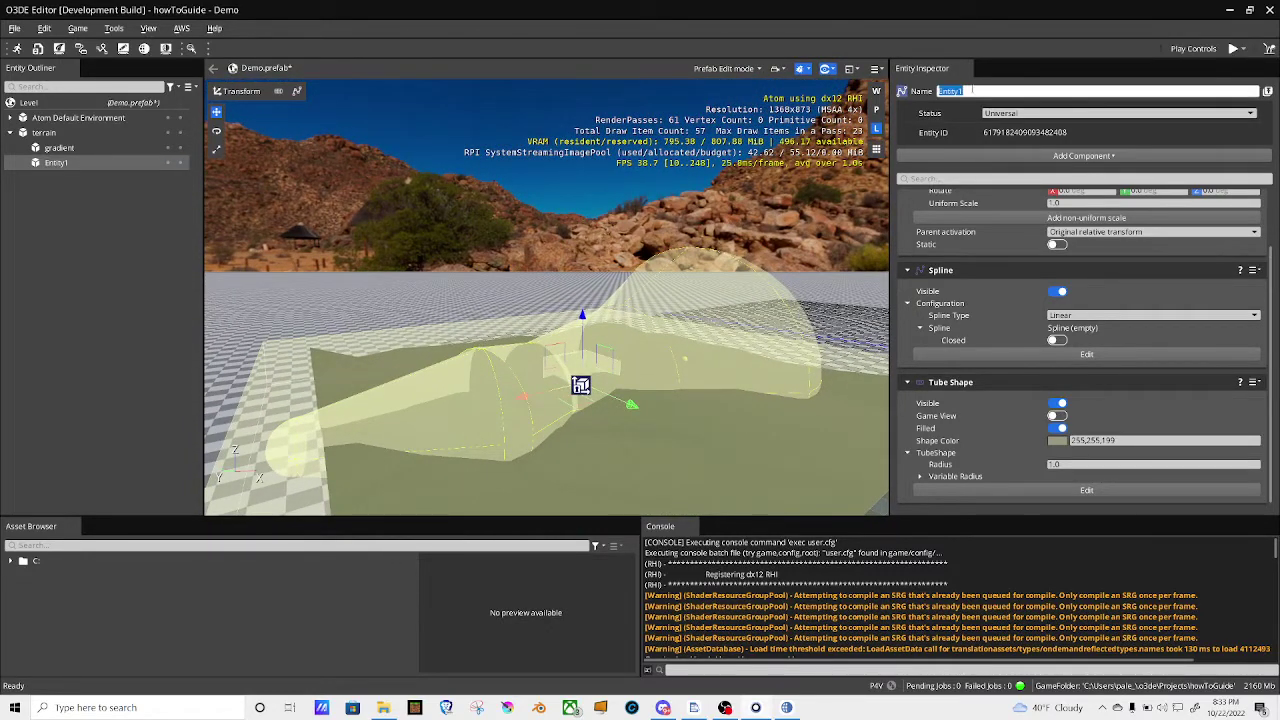
type("spline")
scroll(1003, 352, "up", 2)
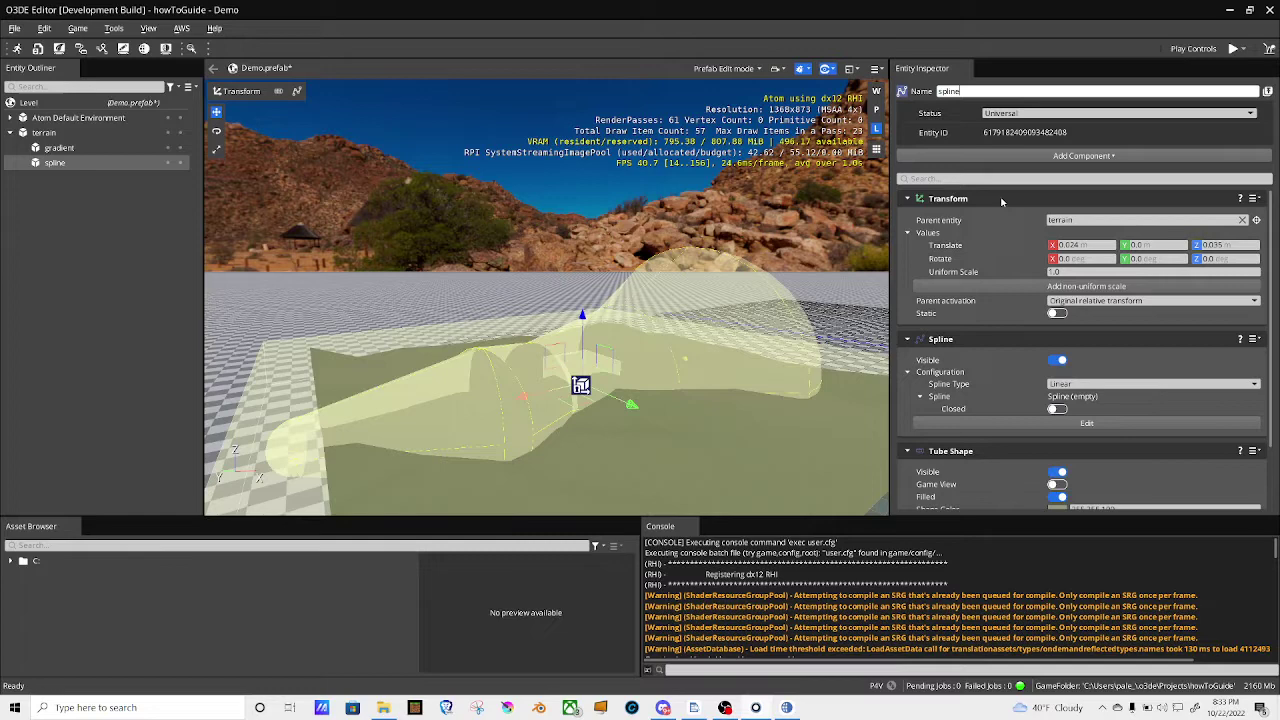
left_click(1003, 156)
type("tag")
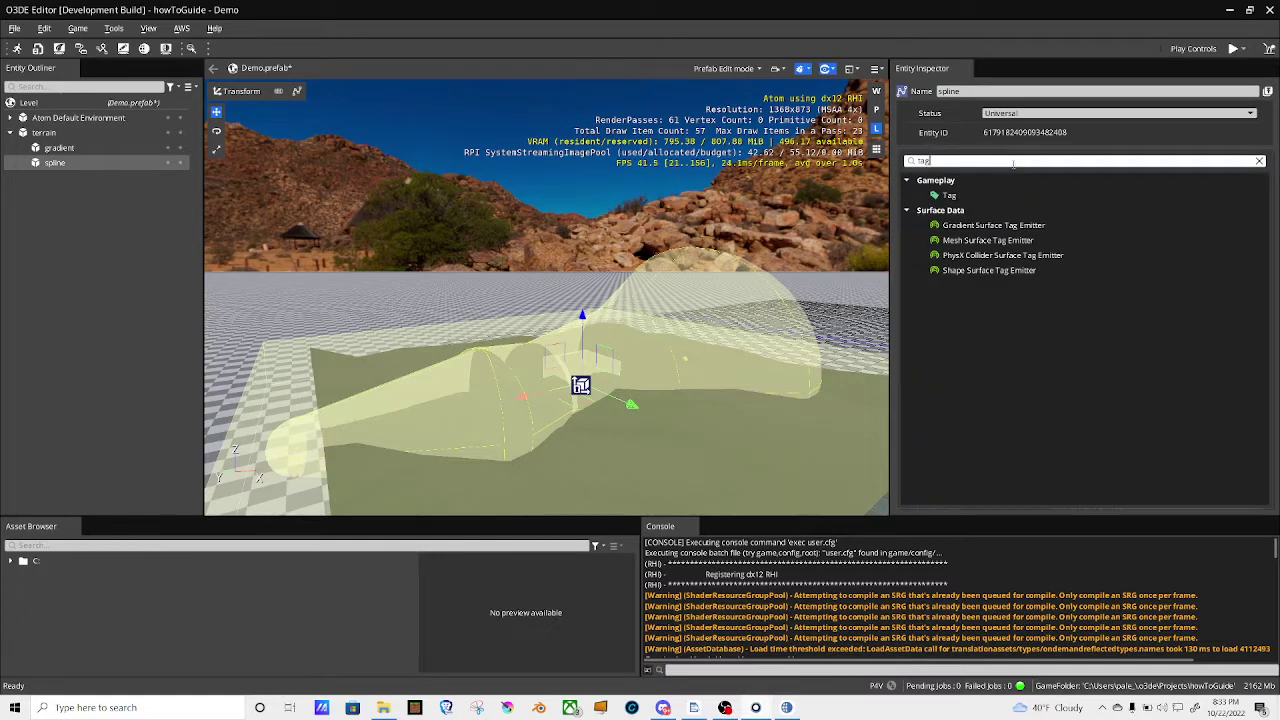
left_click(1030, 271)
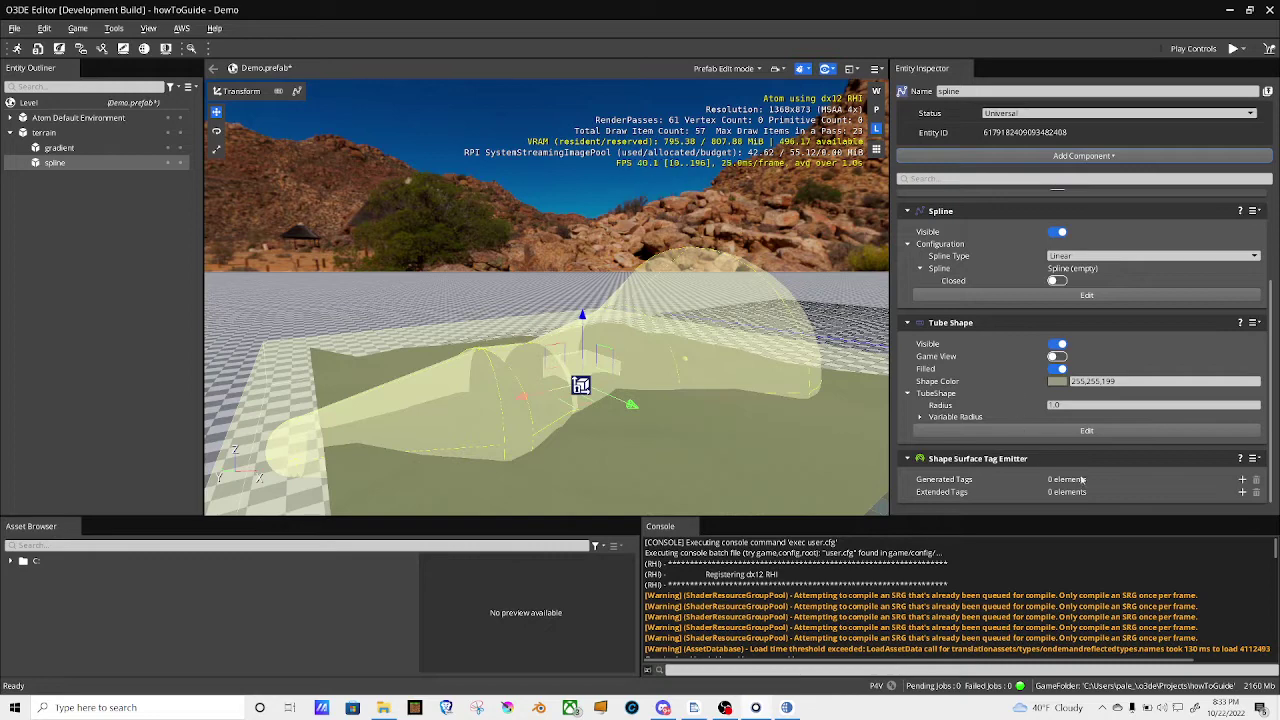
Step: Add one generated tag to the Shape Surface Tag Emitter and set its surface tag to dirt
left_click(1242, 480)
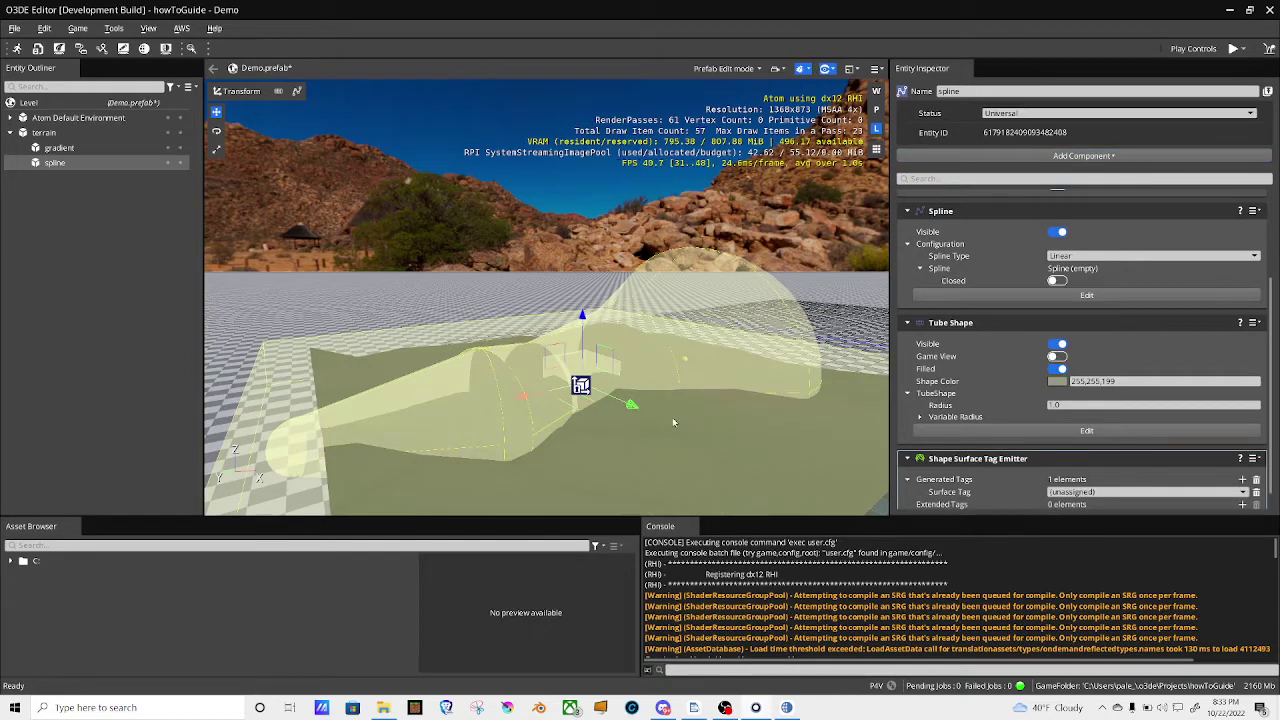
scroll(672, 420, "down", 4)
scroll(1047, 464, "down", 1)
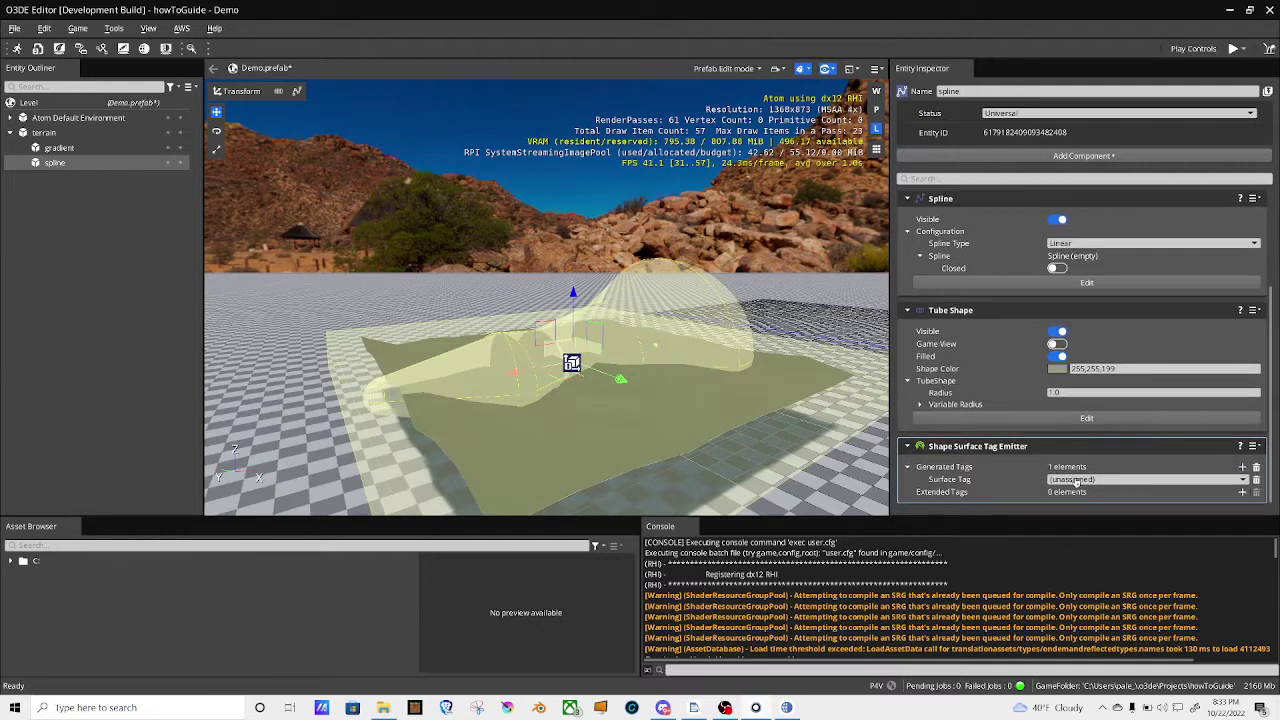
left_click(1078, 480)
left_click(1062, 508)
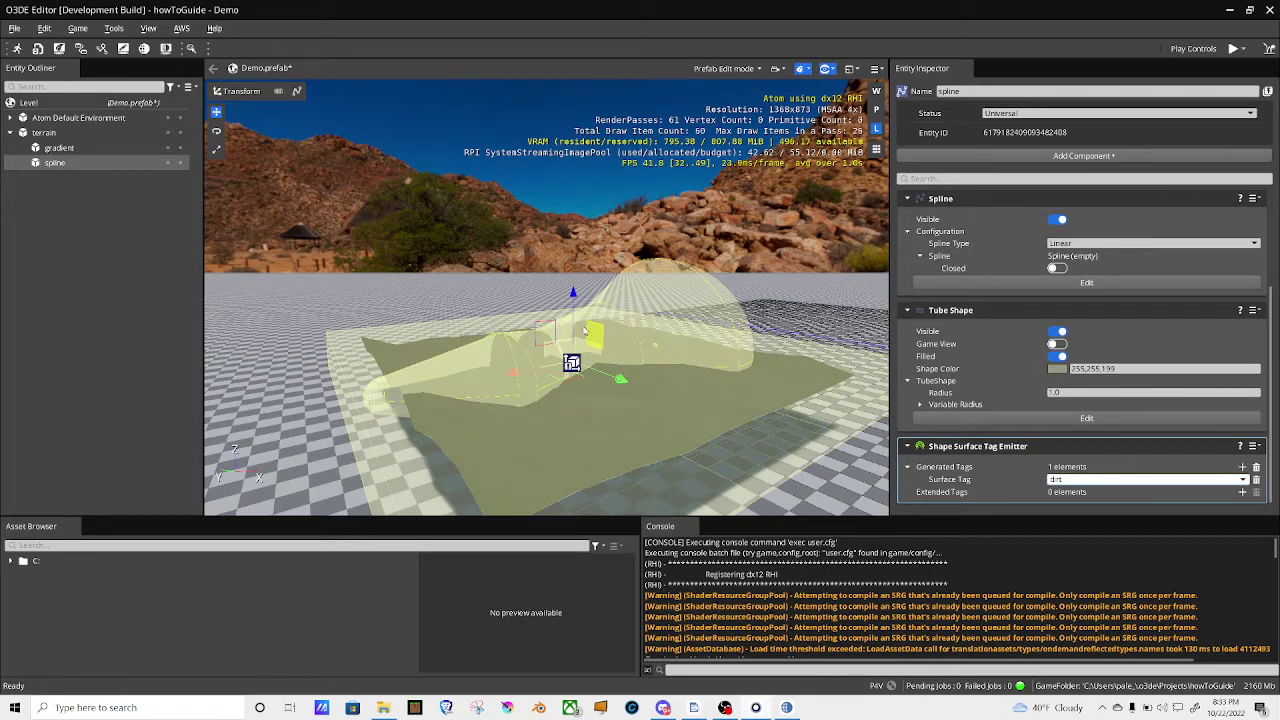
Step: Create a child entity under spline and add a Surface Mask Gradient component to it
right_click(53, 162)
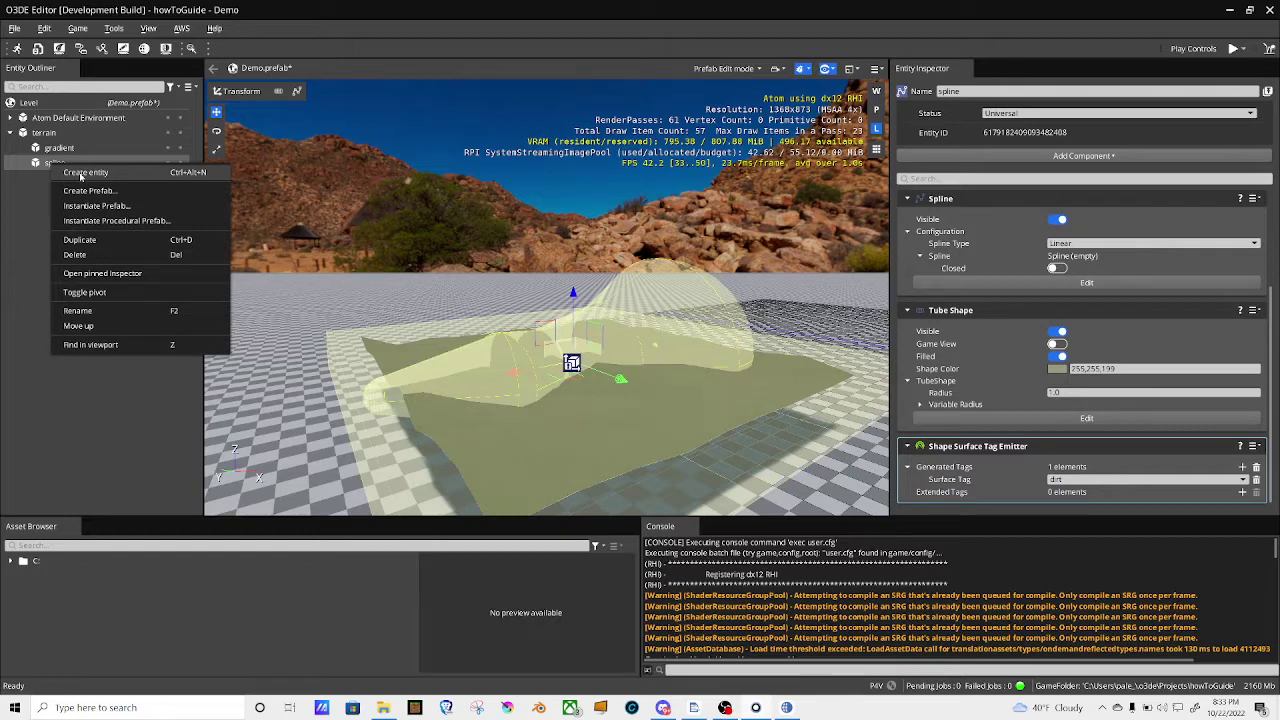
left_click(81, 174)
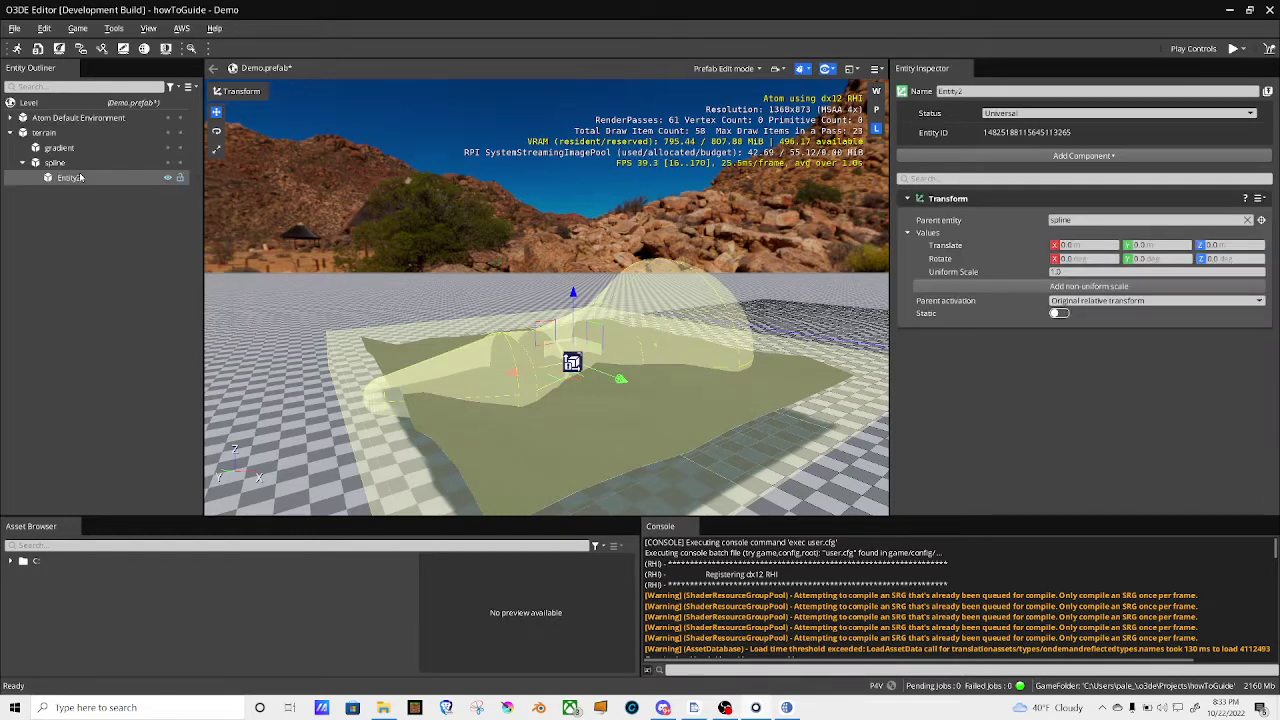
left_click(1040, 155)
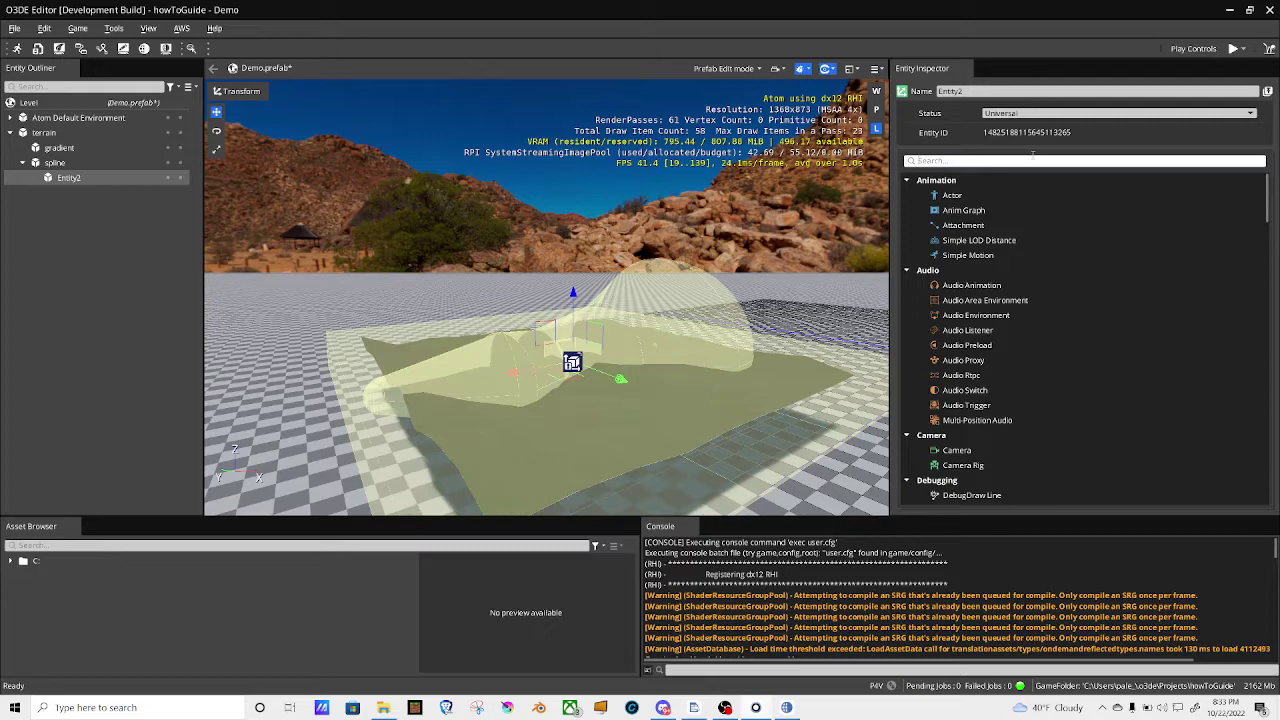
type("gradi")
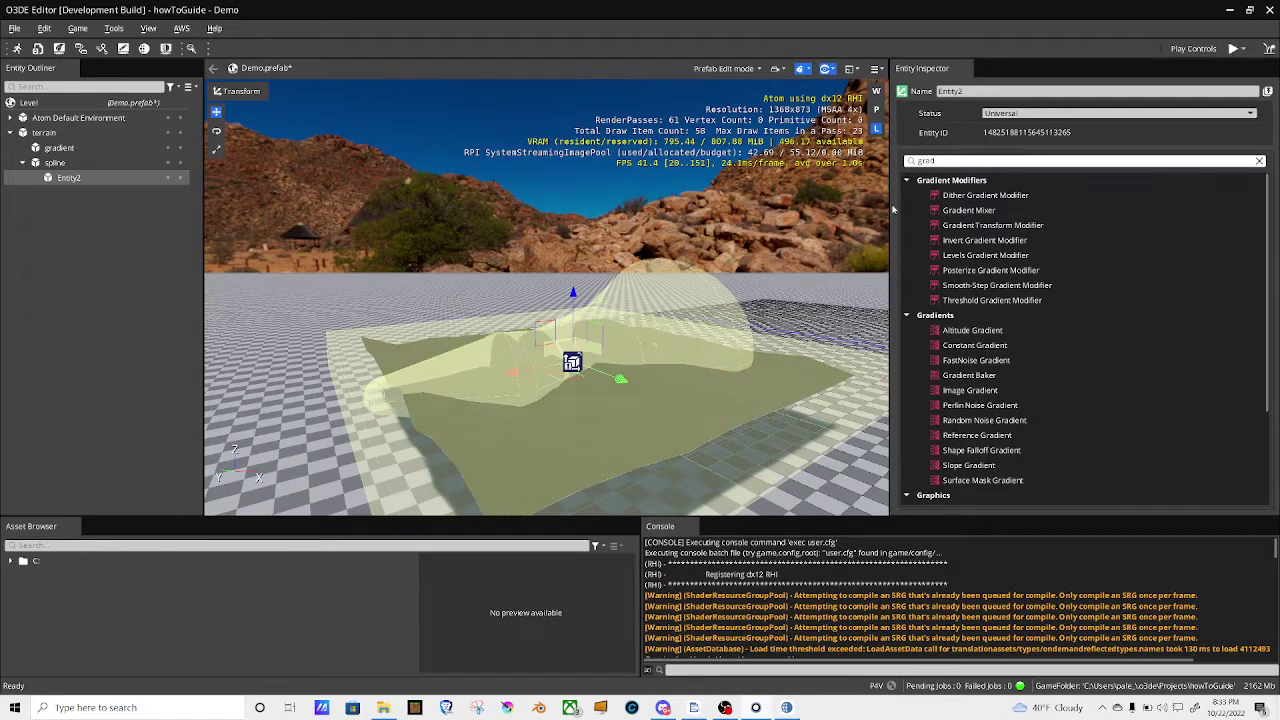
left_click(1037, 481)
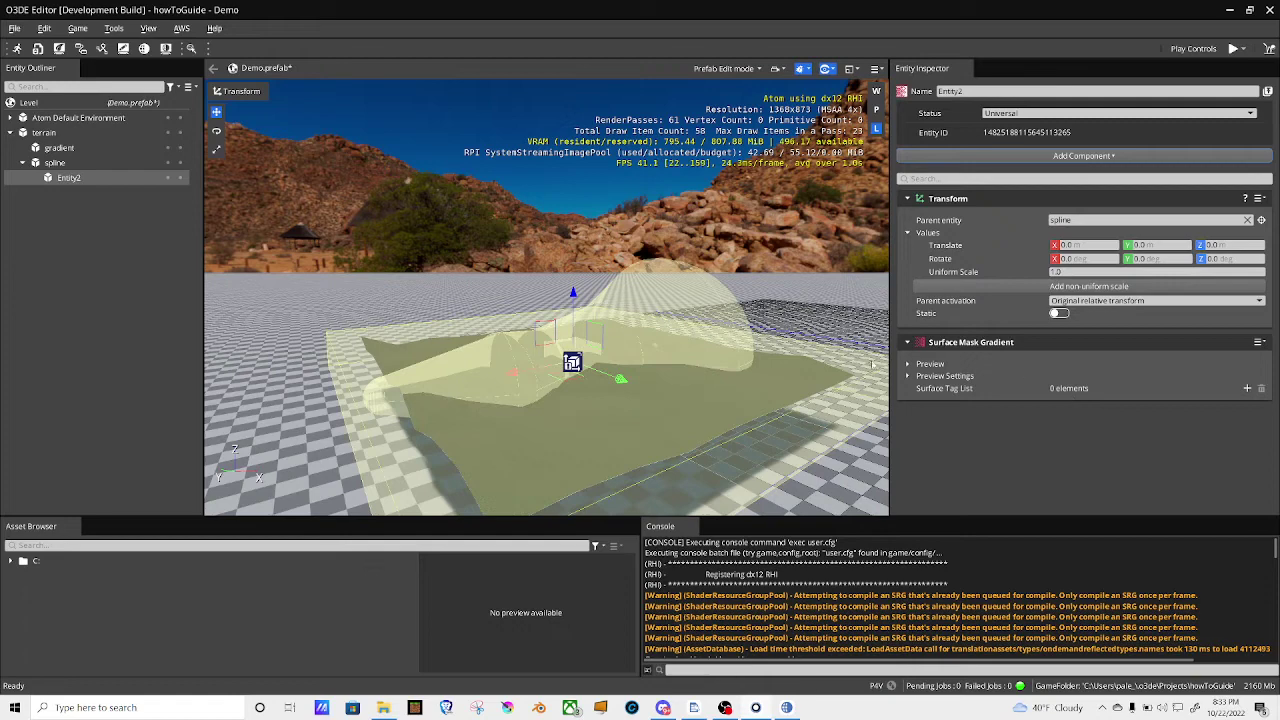
Step: Show the Surface Mask Gradient's preview and add a dirt entry to its surface tag list
left_click(908, 364)
scroll(999, 407, "down", 1)
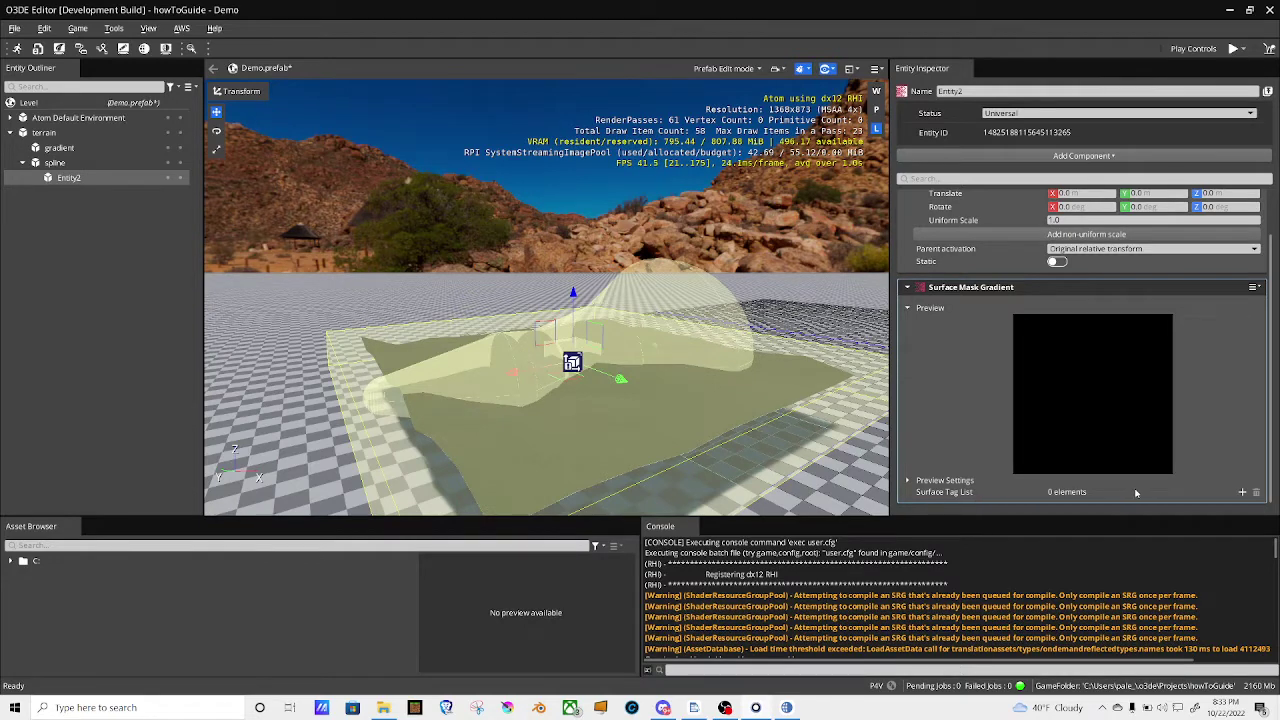
left_click(1242, 493)
left_click(908, 493)
left_click(1094, 492)
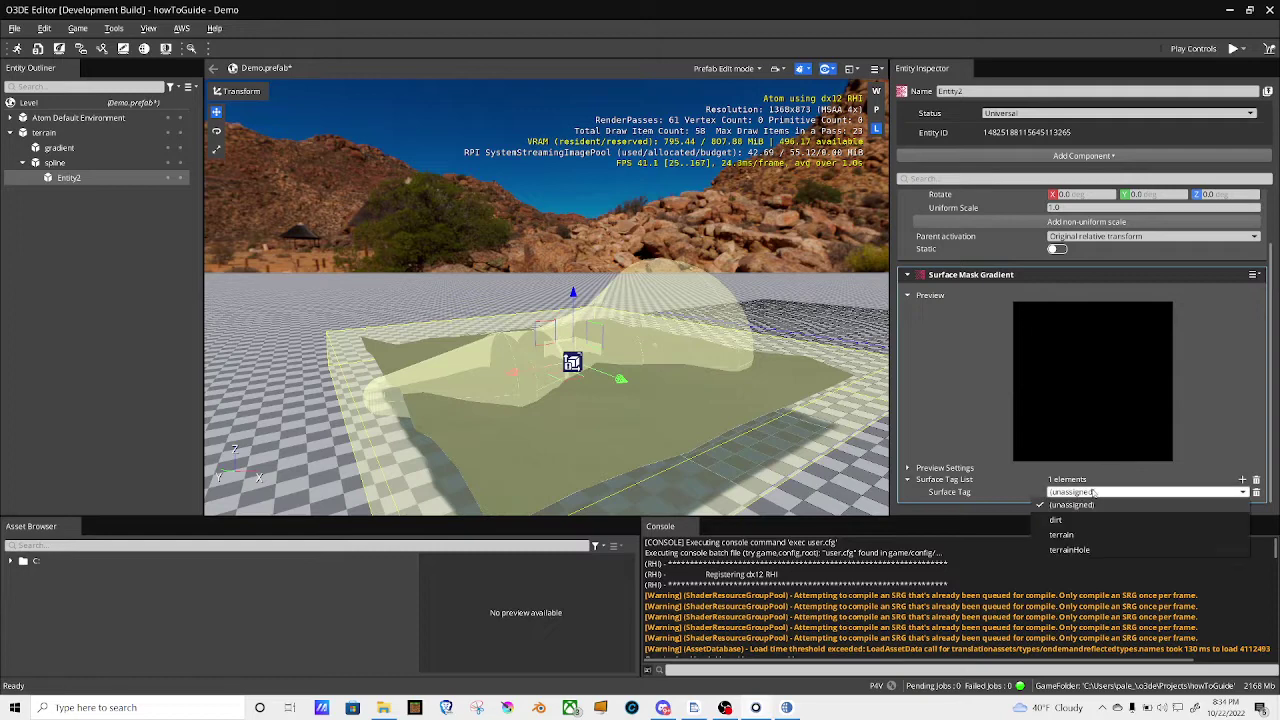
left_click(1062, 521)
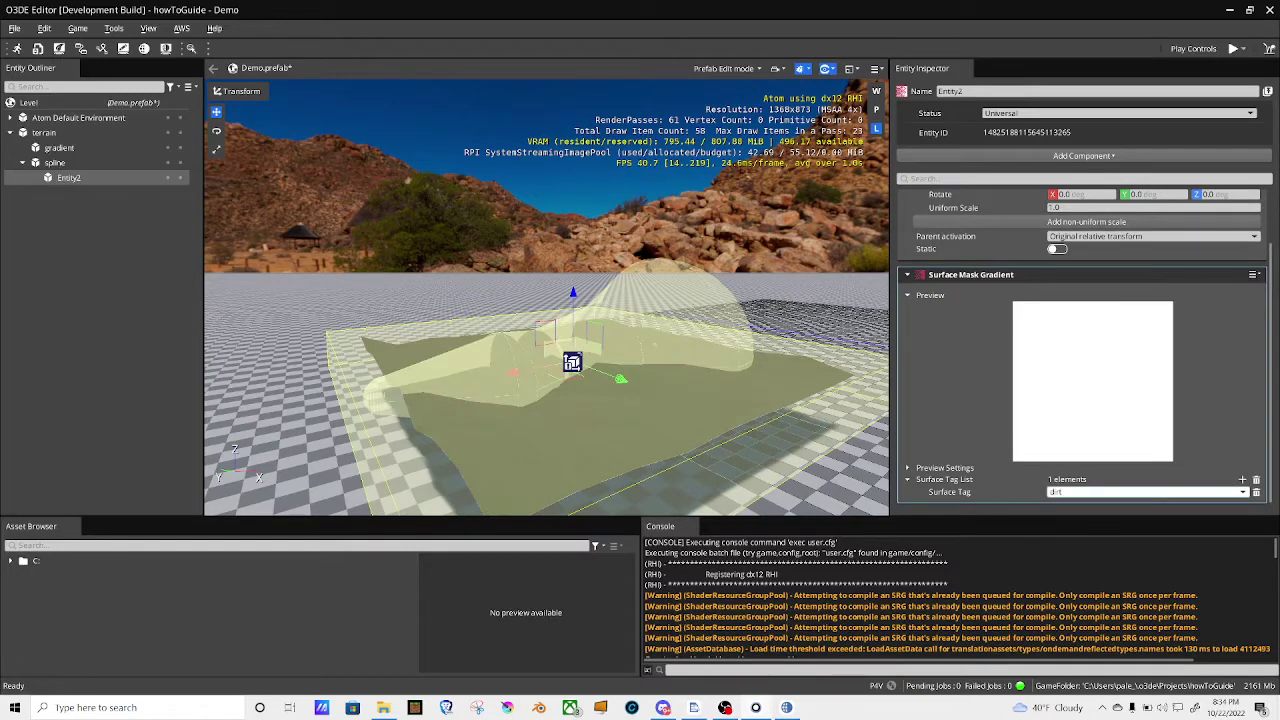
mouse_move(1040, 312)
mouse_move(1062, 368)
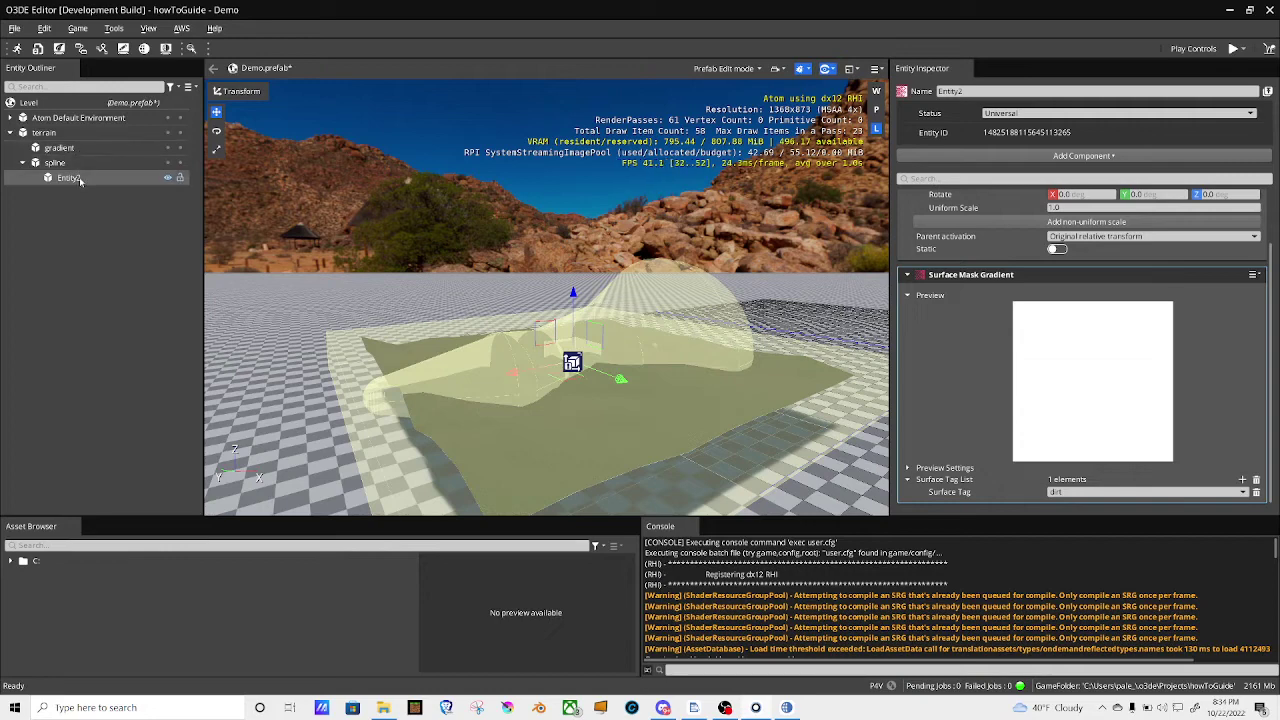
Step: Rename the child entity under spline to "g"
left_click(978, 91)
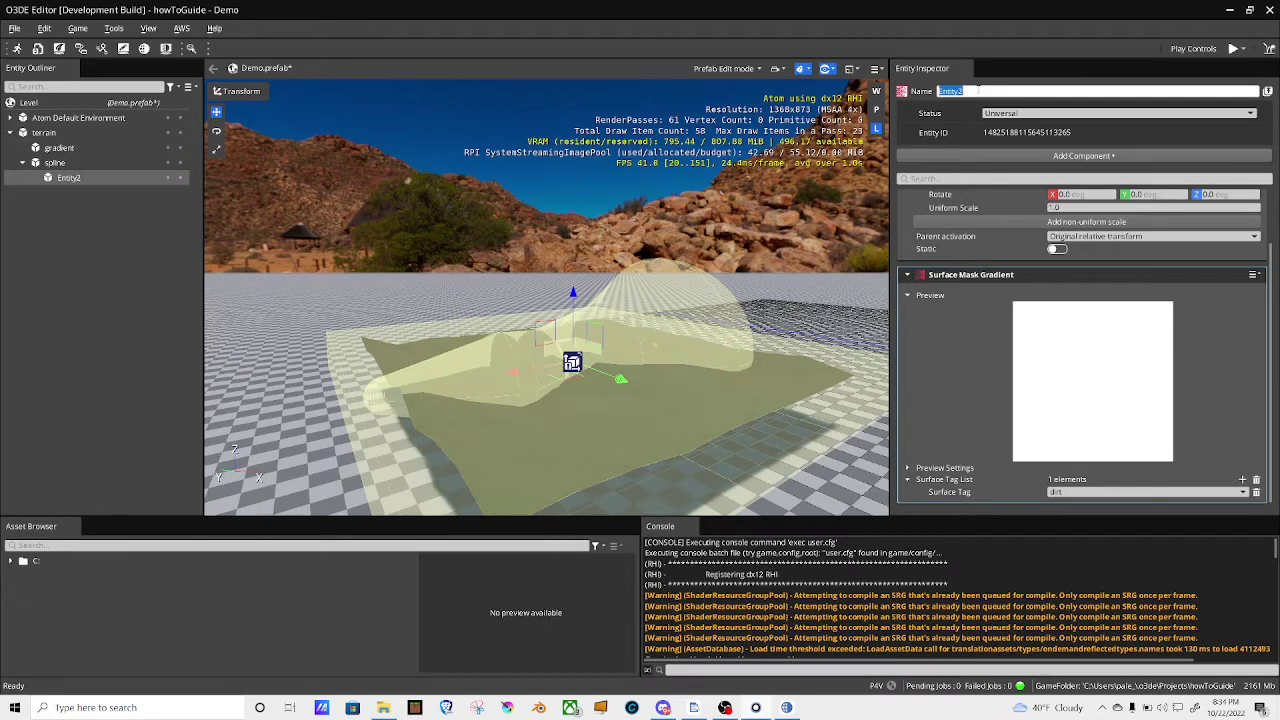
type("e")
key("Return")
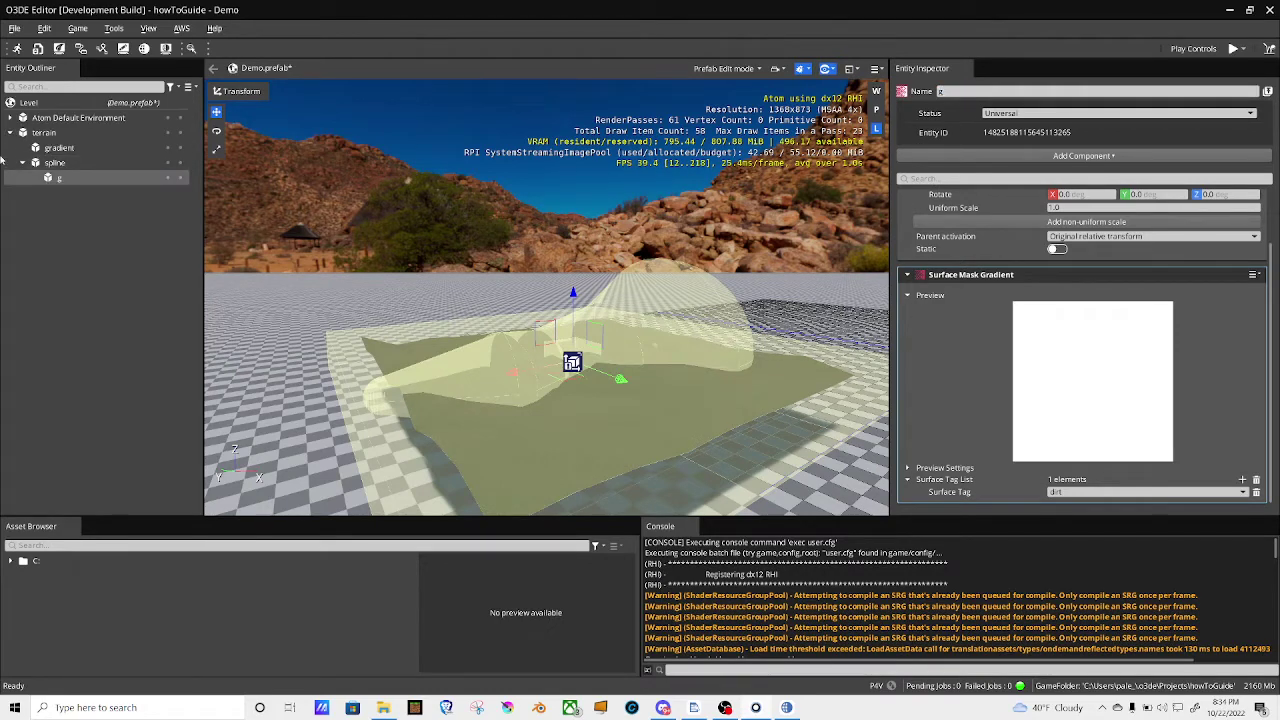
Step: In the terrain entity's Terrain Surface Gradient List, assign g as the mapping's gradient entity and set its surface tag to dirt
left_click(43, 132)
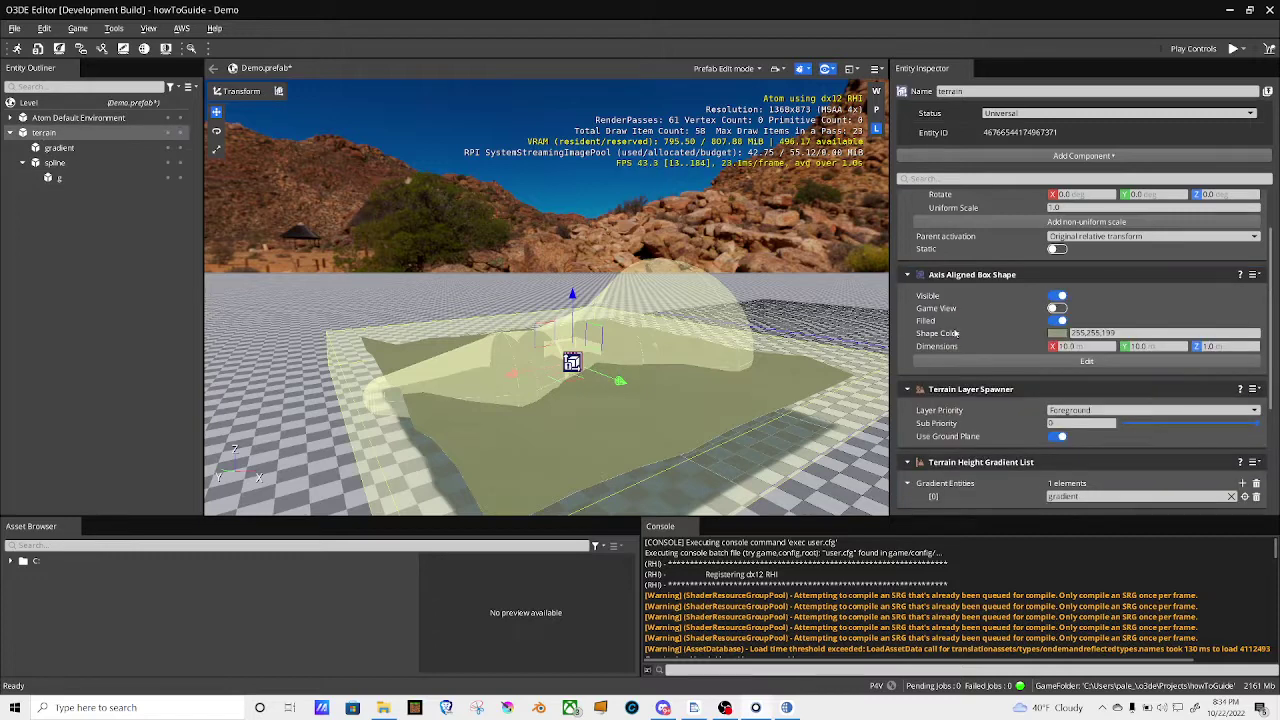
scroll(1024, 307, "down", 3)
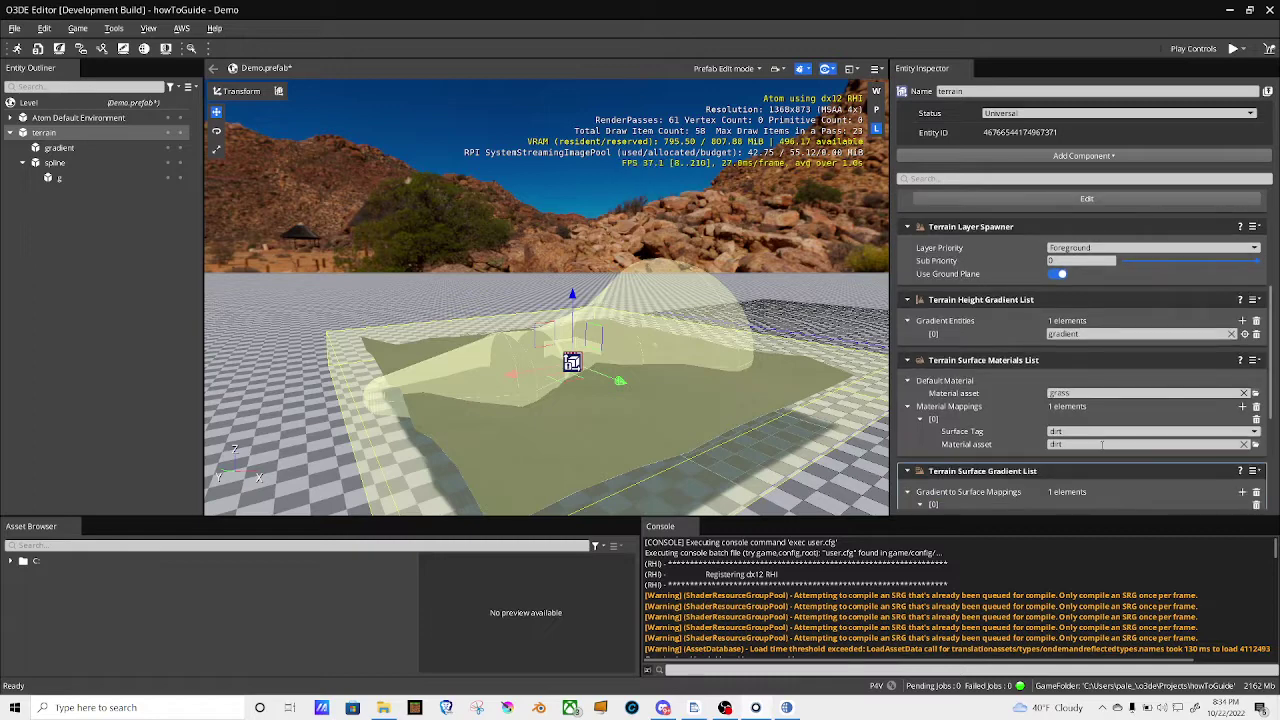
left_click(1242, 492)
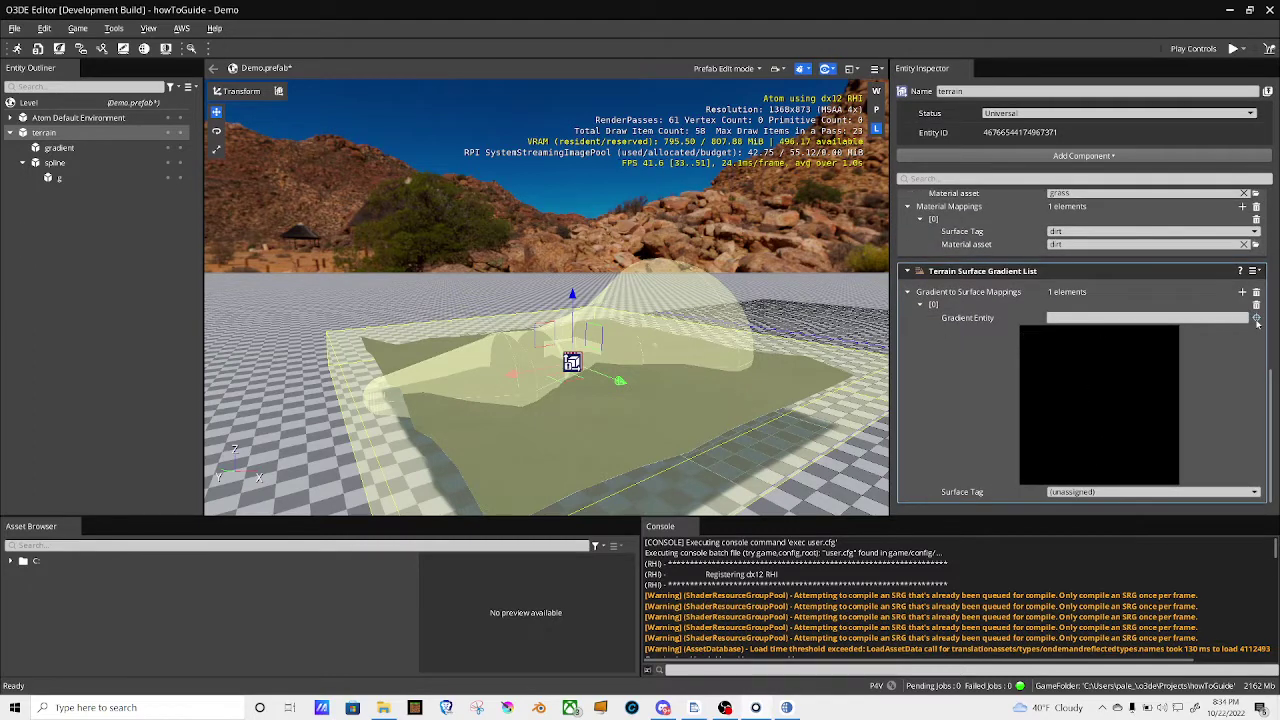
left_click(1256, 318)
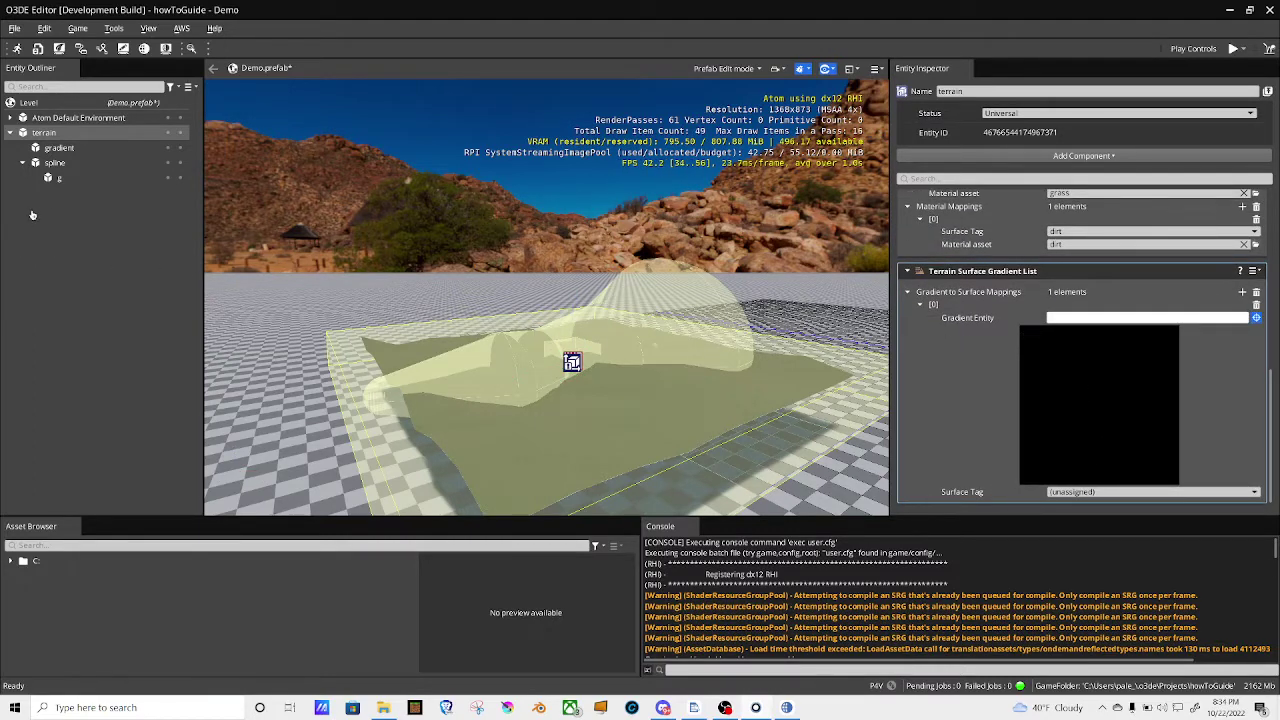
left_click(55, 177)
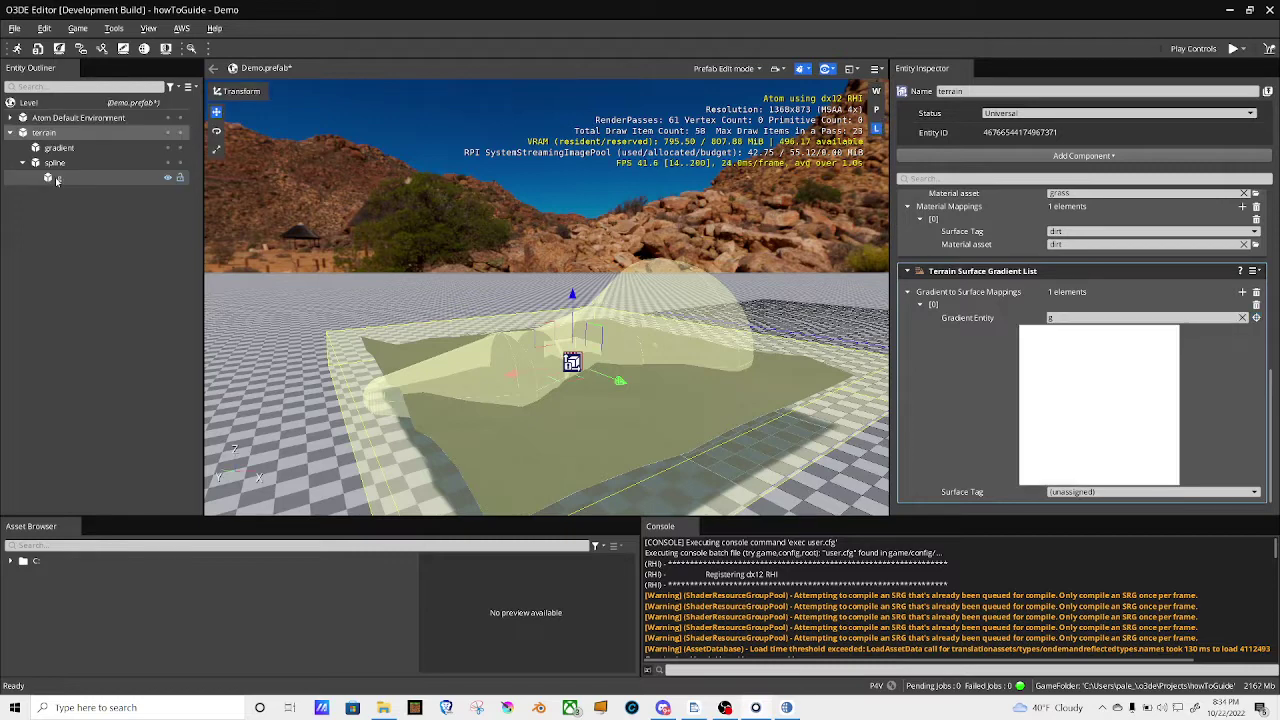
left_click(1100, 491)
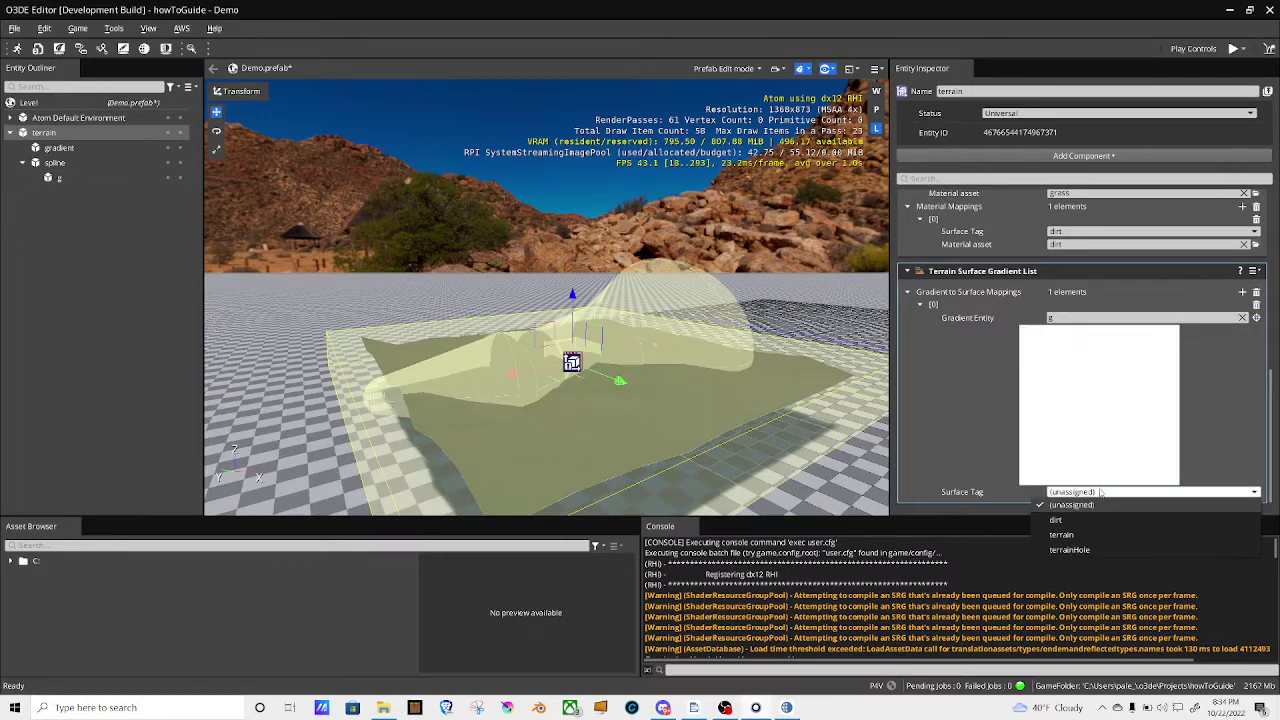
left_click(1058, 520)
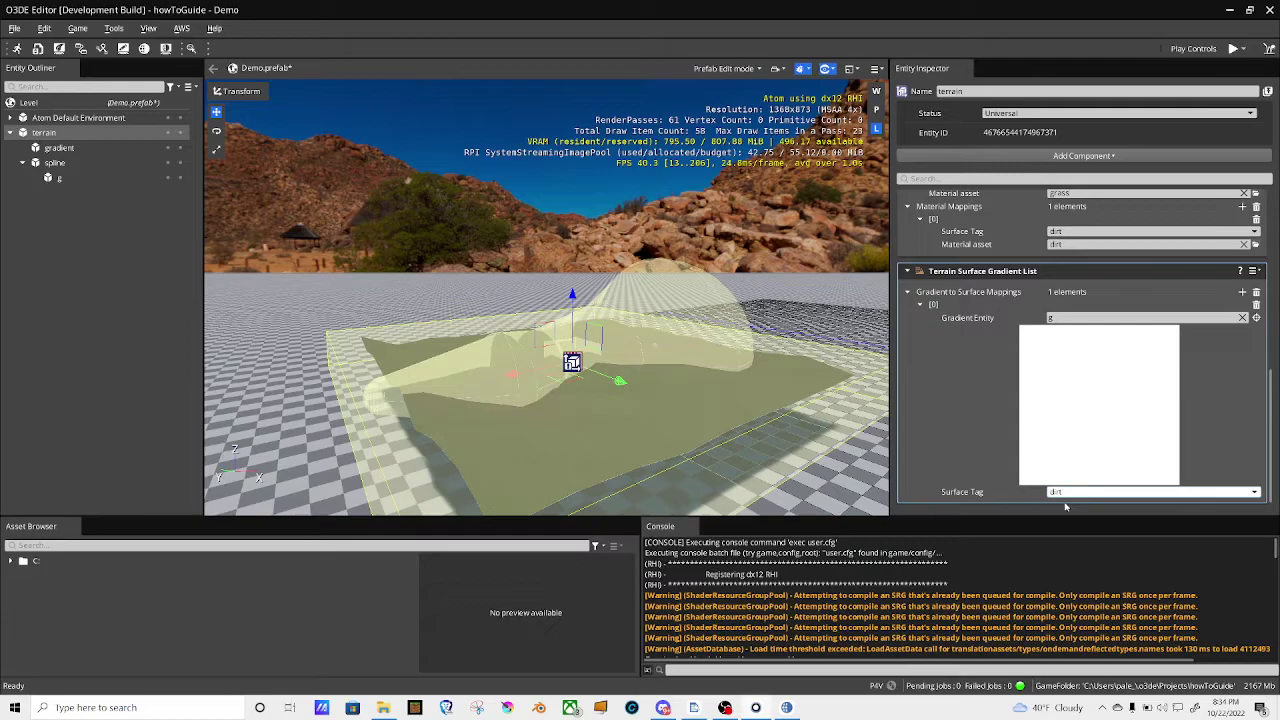
Step: Hide the viewport helpers and inspect the grass and dirt textures on the terrain up close
left_click(830, 72)
left_click(836, 86)
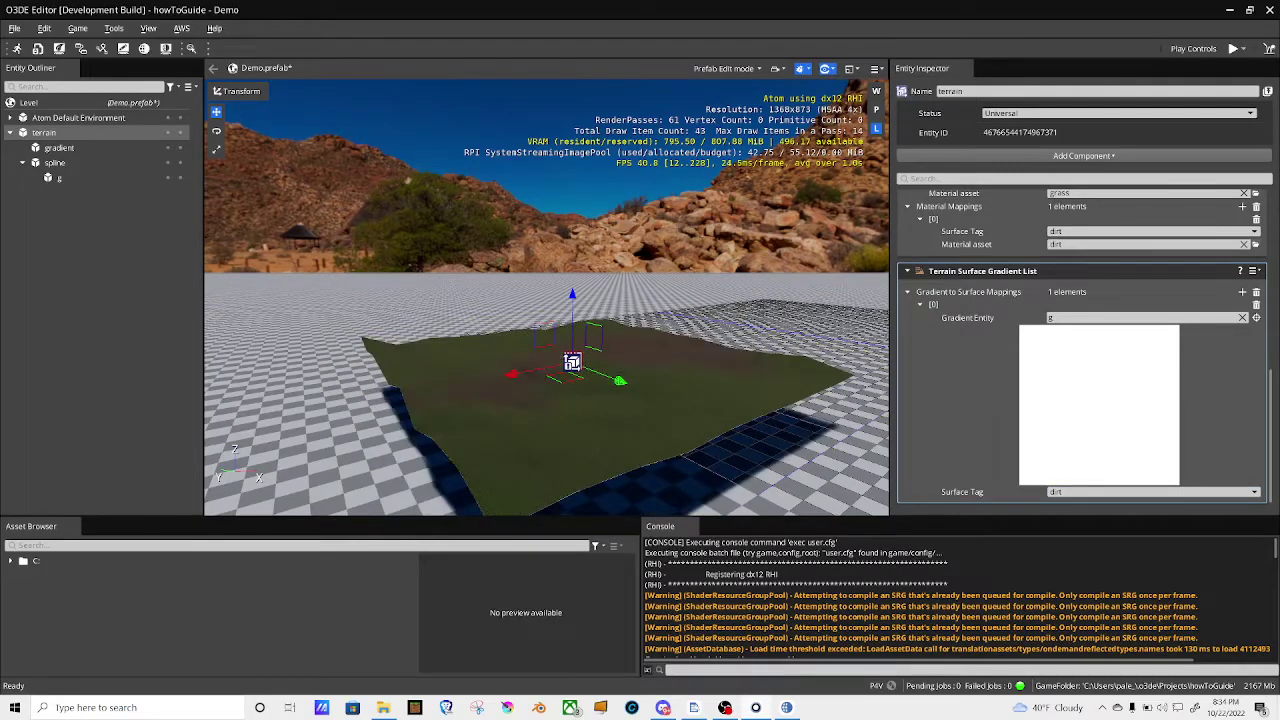
right_click_drag(735, 275, 210, 355)
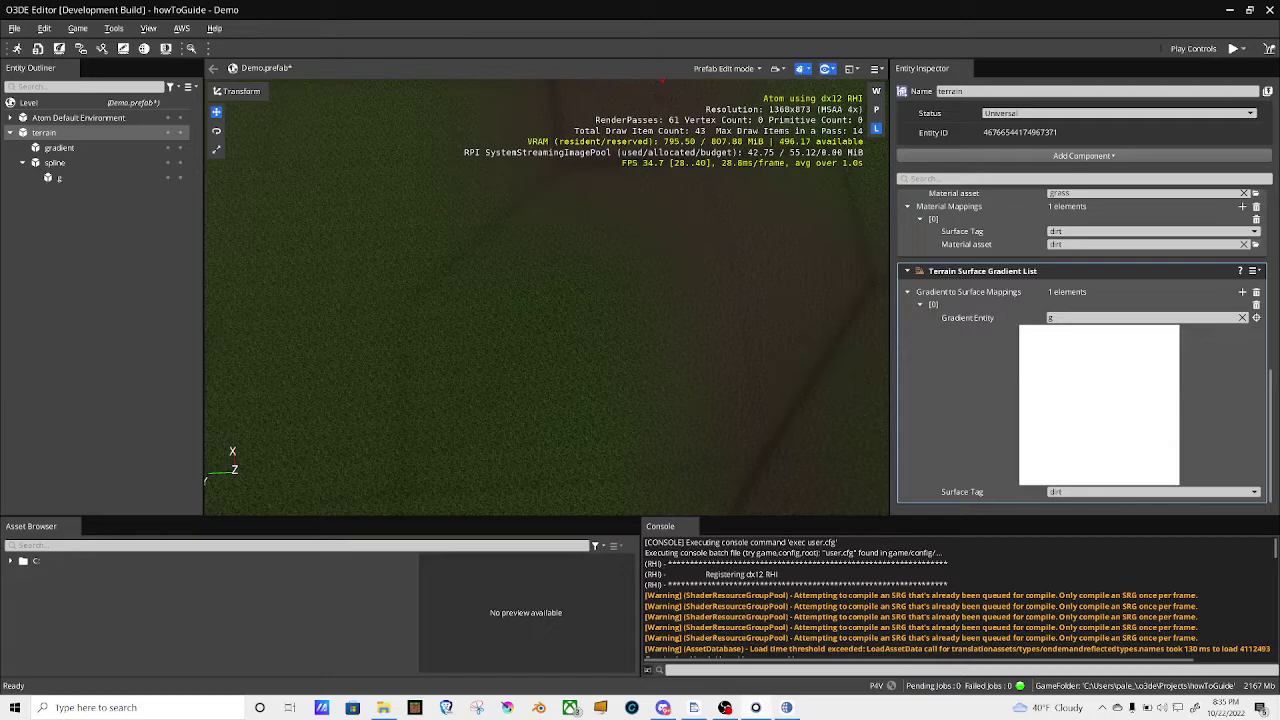
right_click_drag(600, 347, 515, 212)
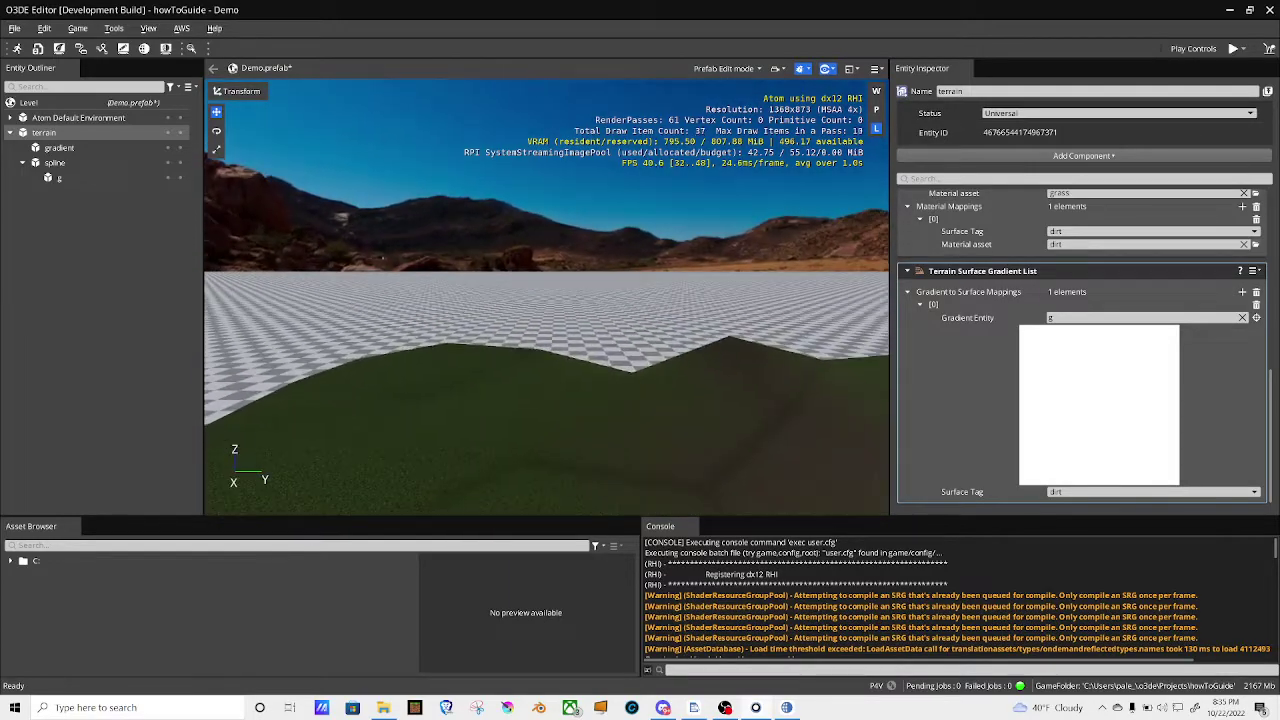
right_click_drag(546, 297, 880, 325)
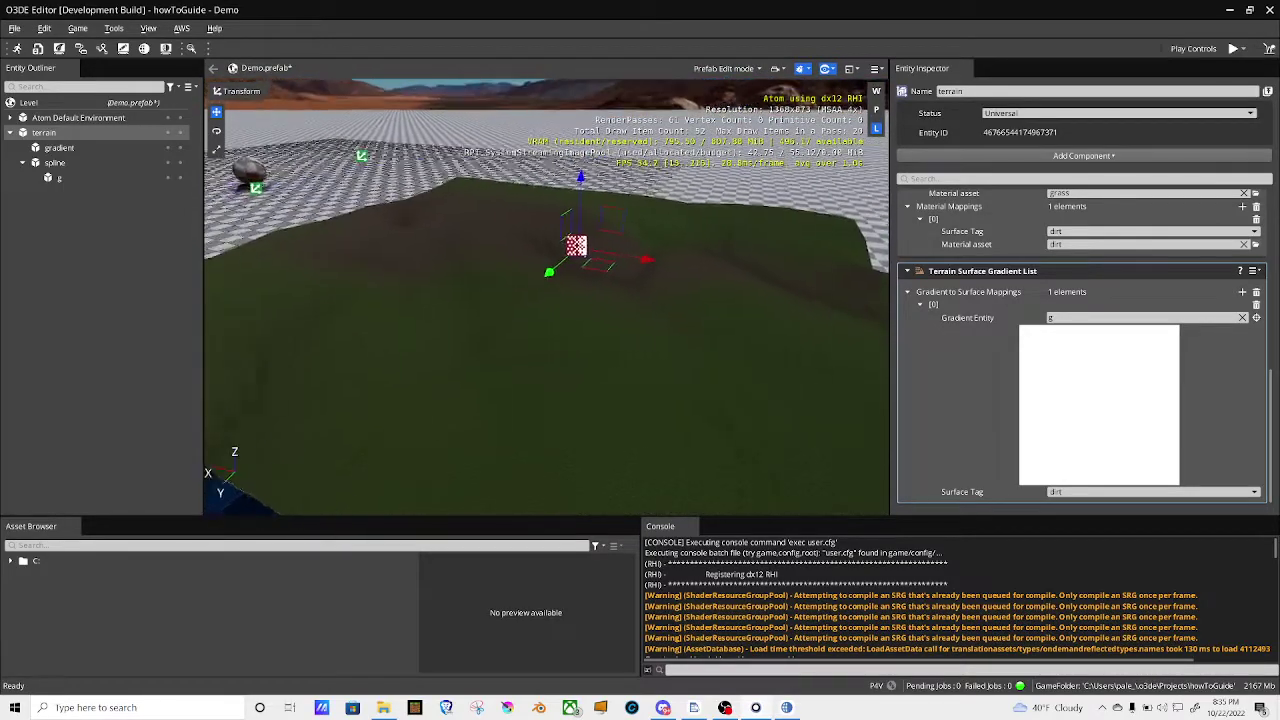
key("w")
right_click_drag(720, 290, 709, 255)
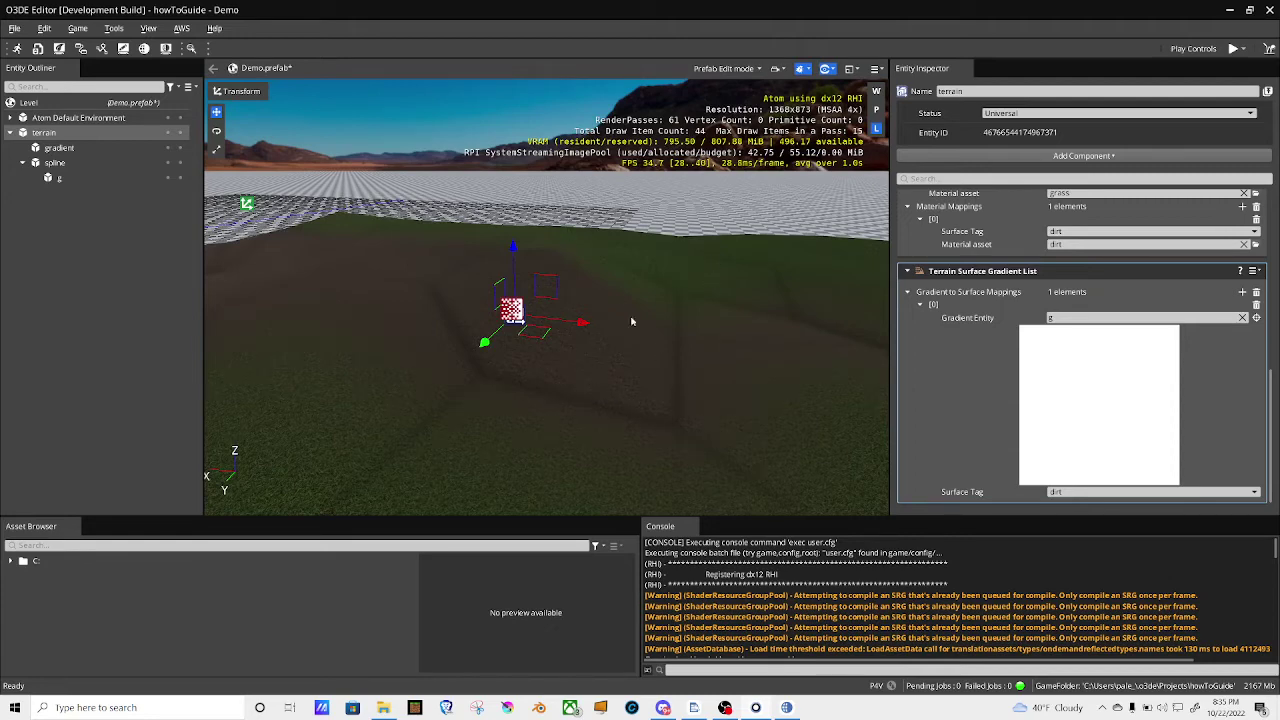
Step: Set the Height Query Resolution in the Level's Terrain World component to 0.3 m and check the terrain's relief
left_click(54, 104)
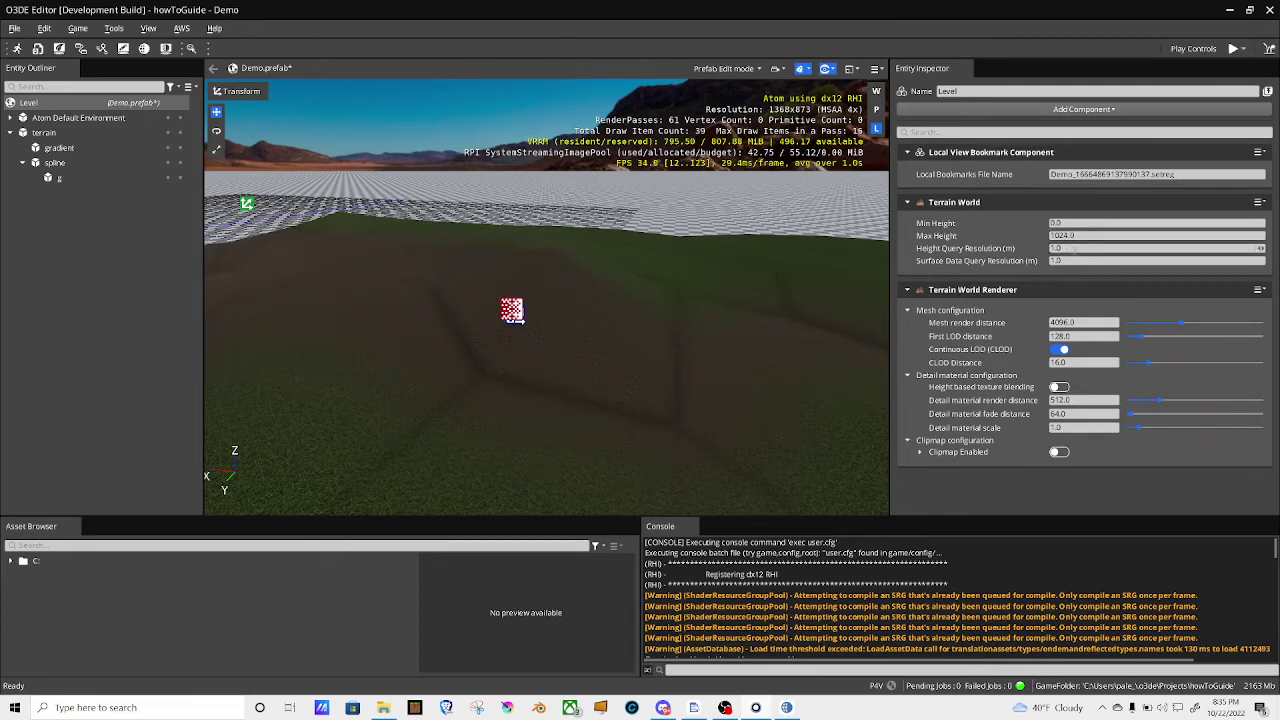
left_click(1073, 248)
key("BackSpace")
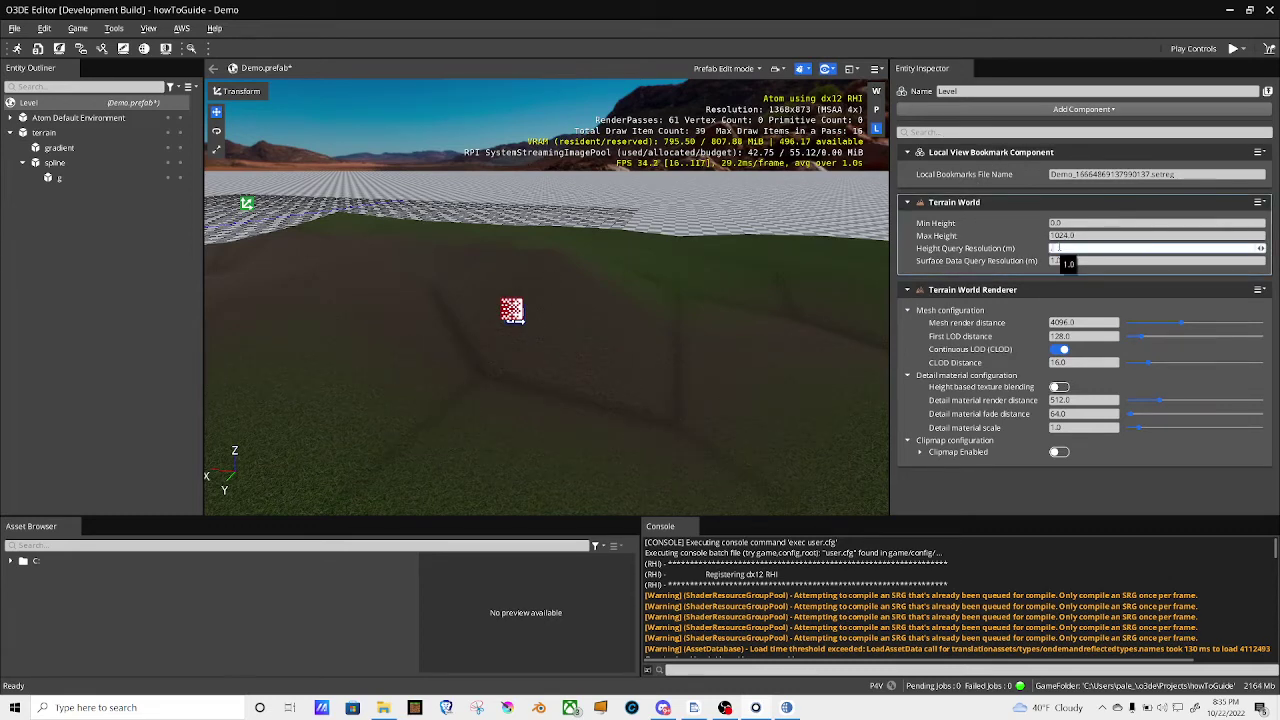
key("Return")
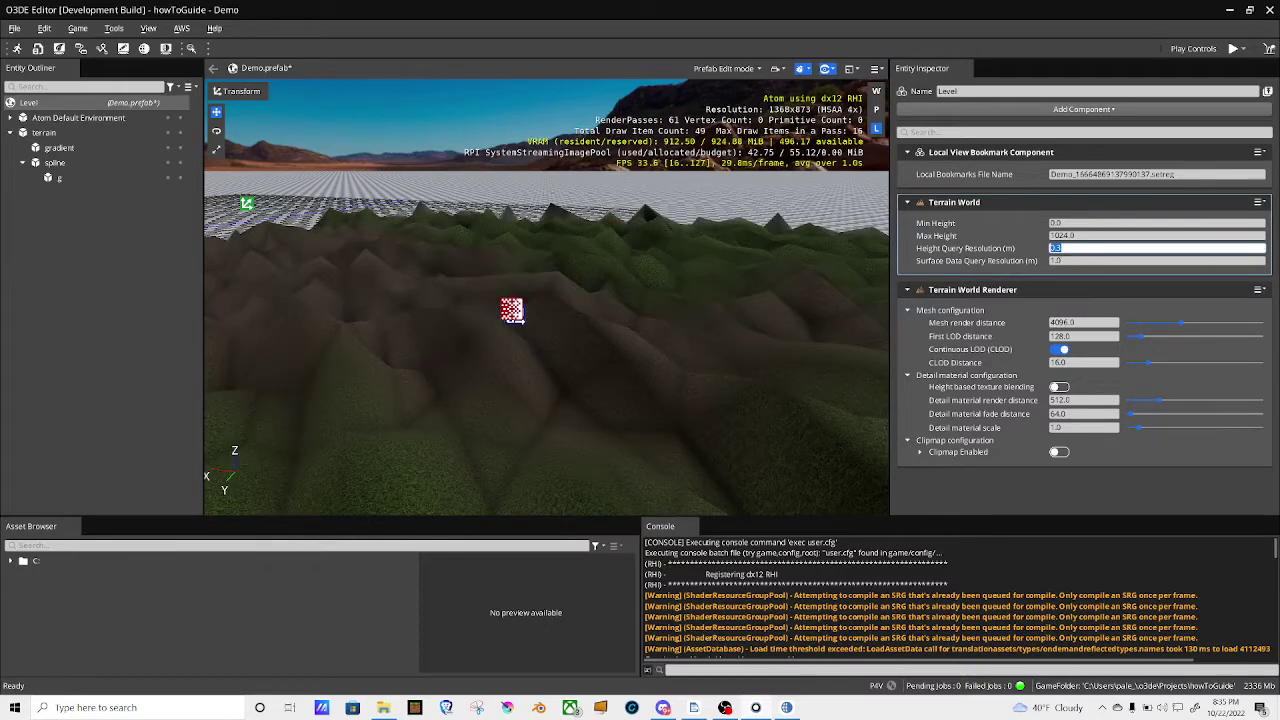
right_click_drag(779, 315, 650, 286)
right_click_drag(438, 306, 406, 305)
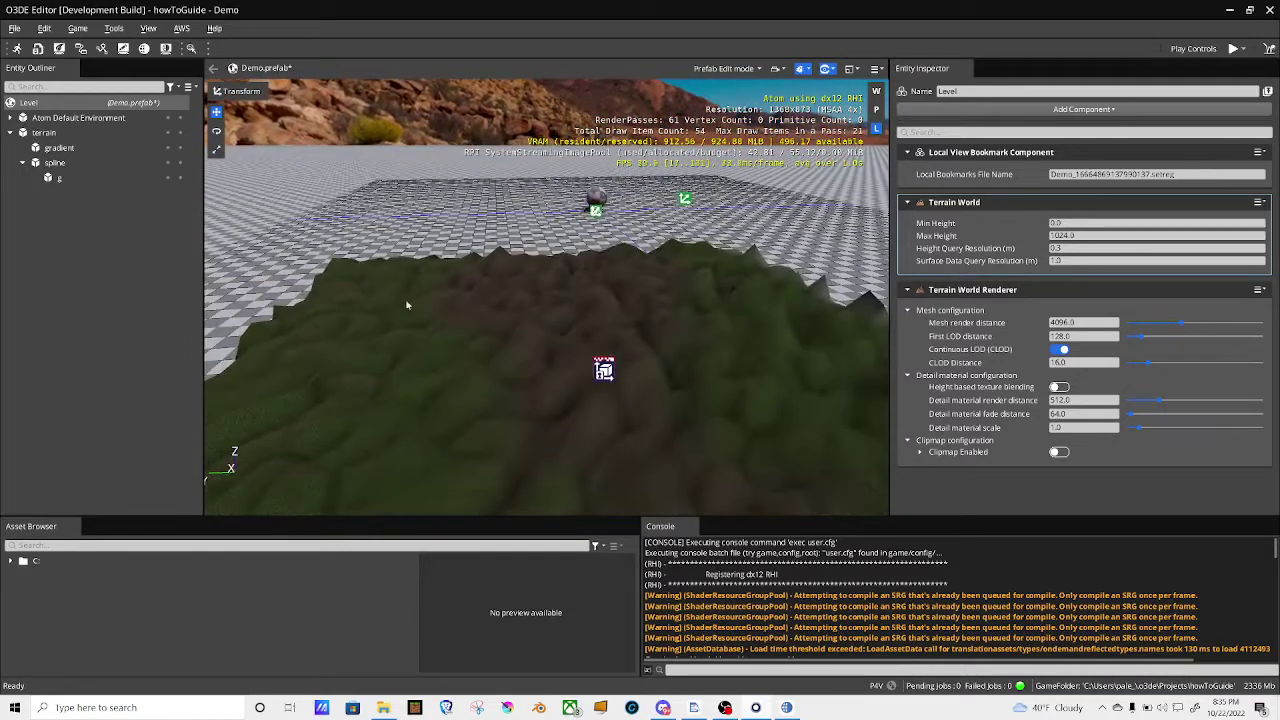
Step: Lower the frequency of the gradient entity's Perlin Noise Gradient to about 0.27
left_click(74, 148)
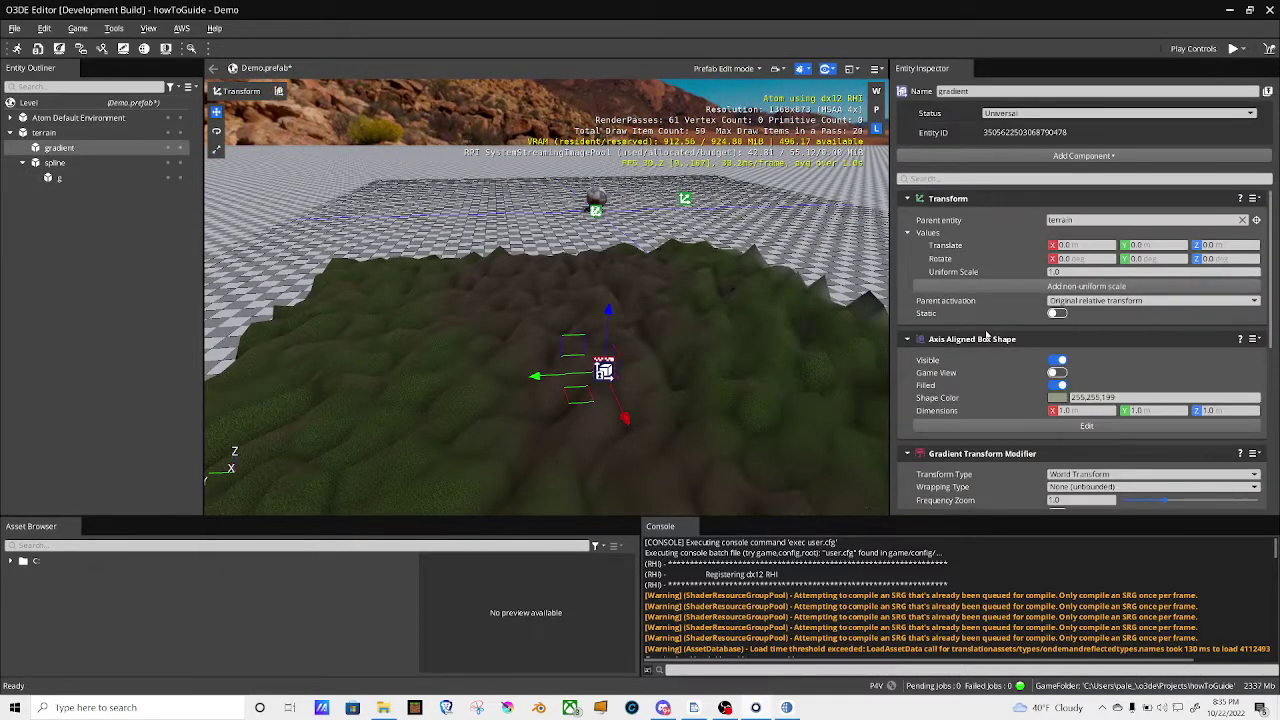
scroll(995, 382, "down", 5)
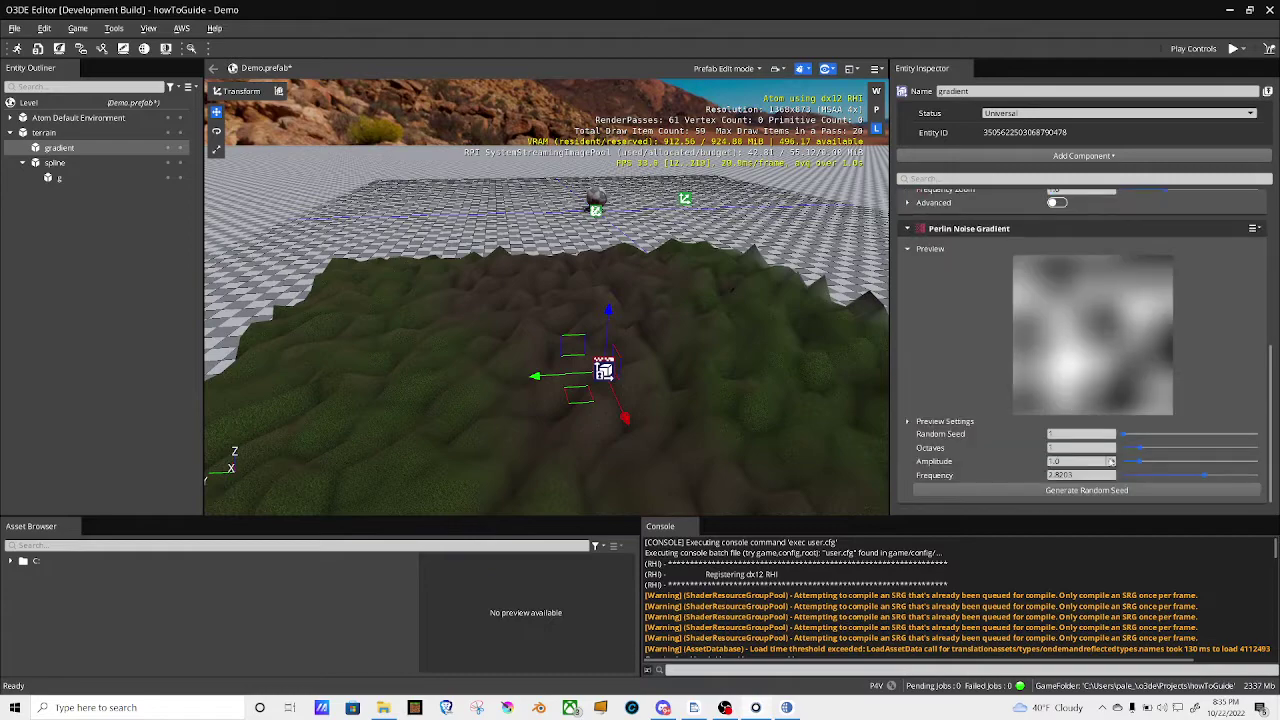
left_click_drag(1204, 478, 1137, 477)
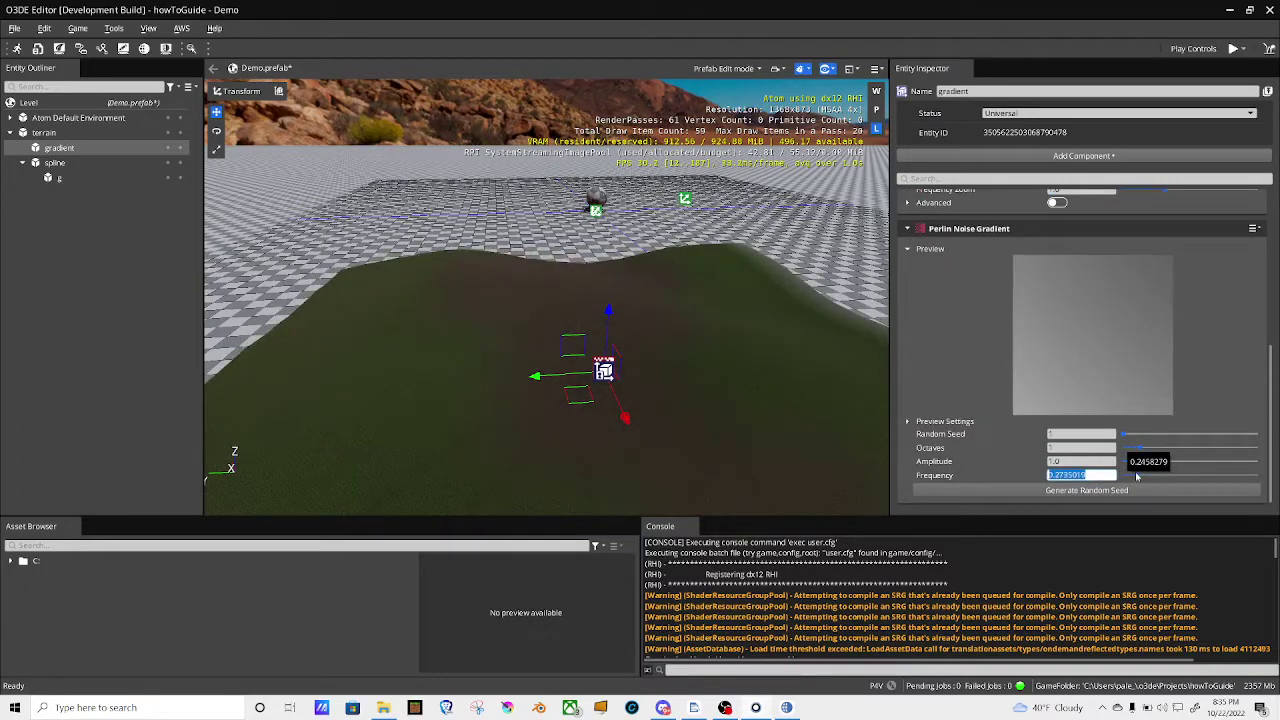
Step: Examine the terrain's relief and the blend between dirt and grass from several sides
right_click_drag(752, 368, 562, 170)
key("w")
right_click_drag(464, 238, 870, 300)
key("s")
key("a")
key("w")
right_click_drag(580, 265, 560, 262)
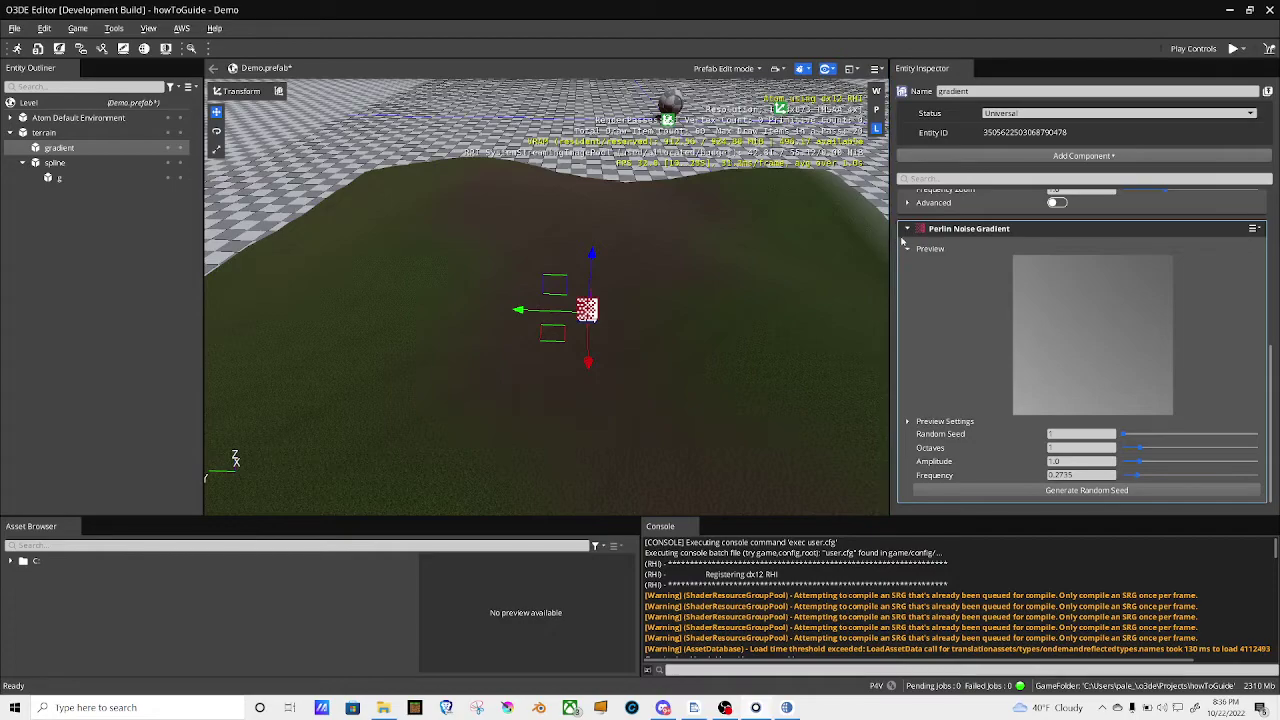
key("d")
right_click_drag(640, 300, 450, 316)
key("s")
right_click_drag(590, 296, 572, 294)
key("d")
key("d")
scroll(566, 300, "up", 5)
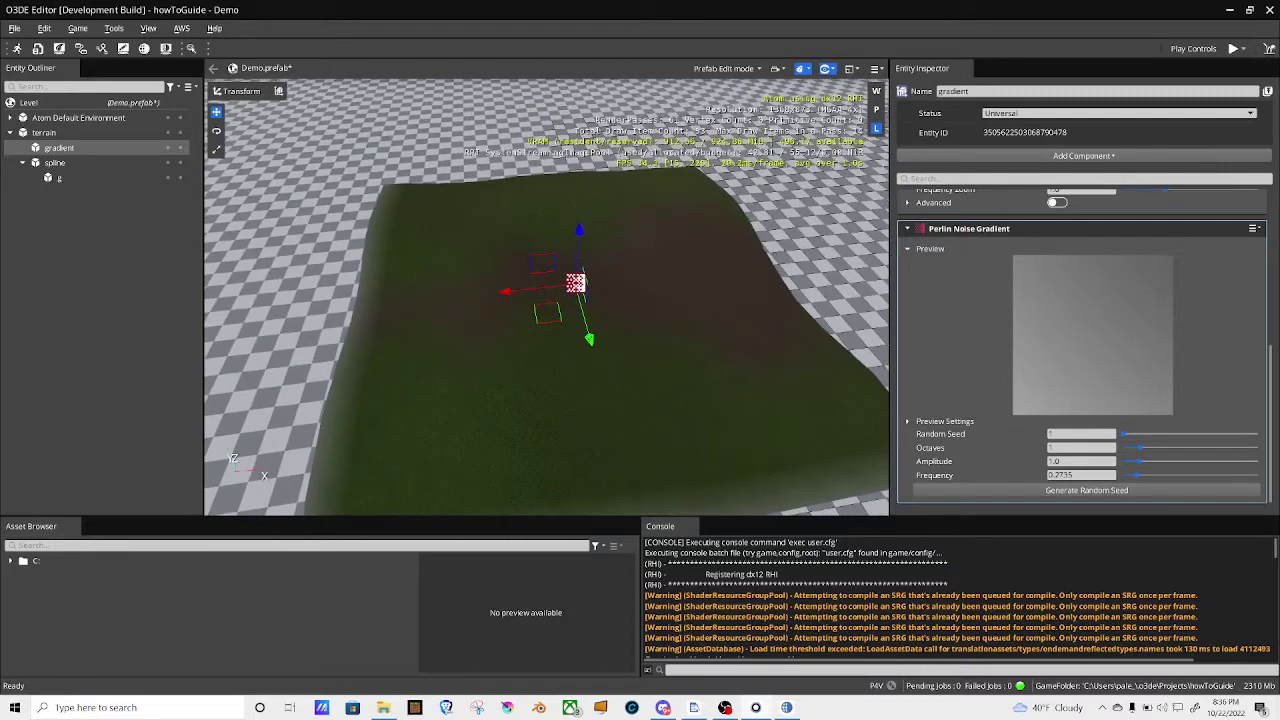